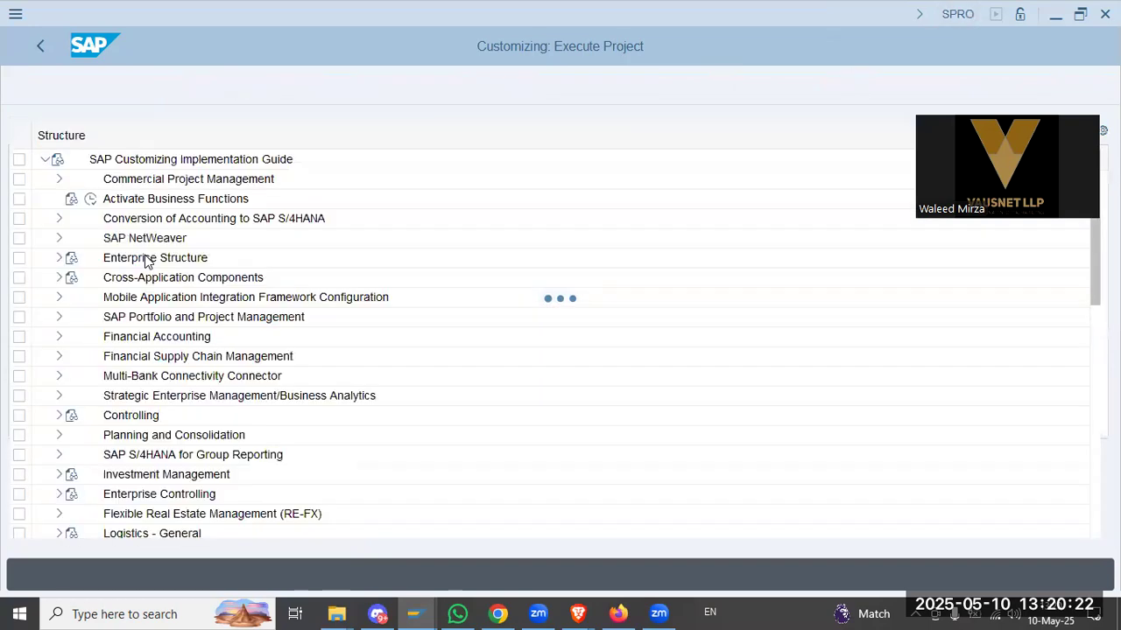
# - Open the Edit, Copy, Delete, Check Company Code activity under Enterprise Structure > Definition > Financial Accounting
pyautogui.click(60, 259)
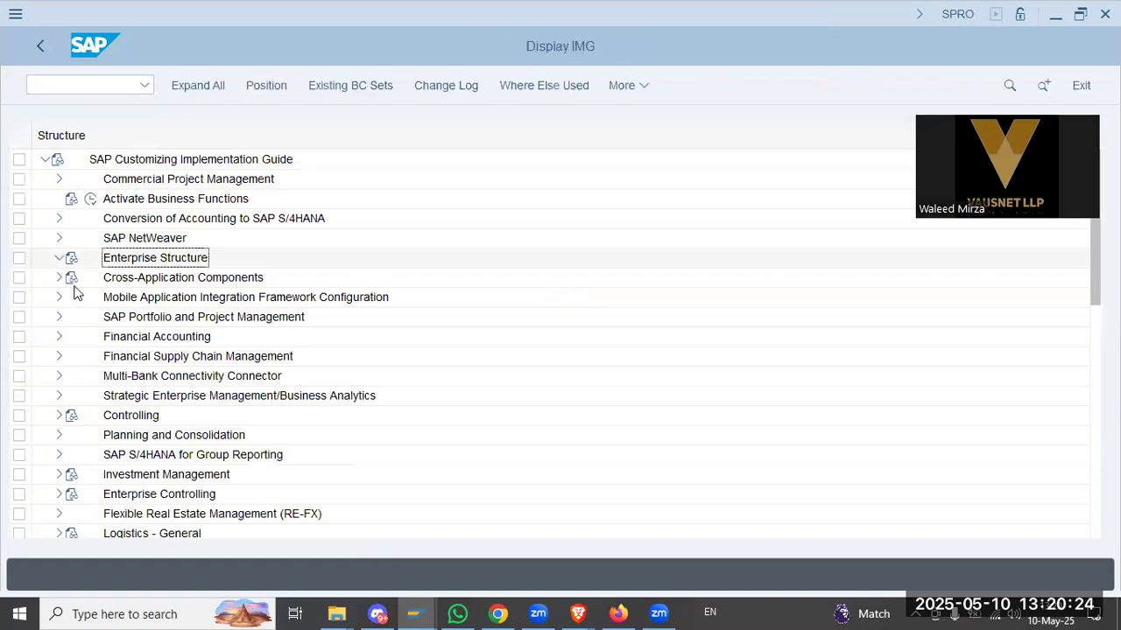
pyautogui.click(74, 297)
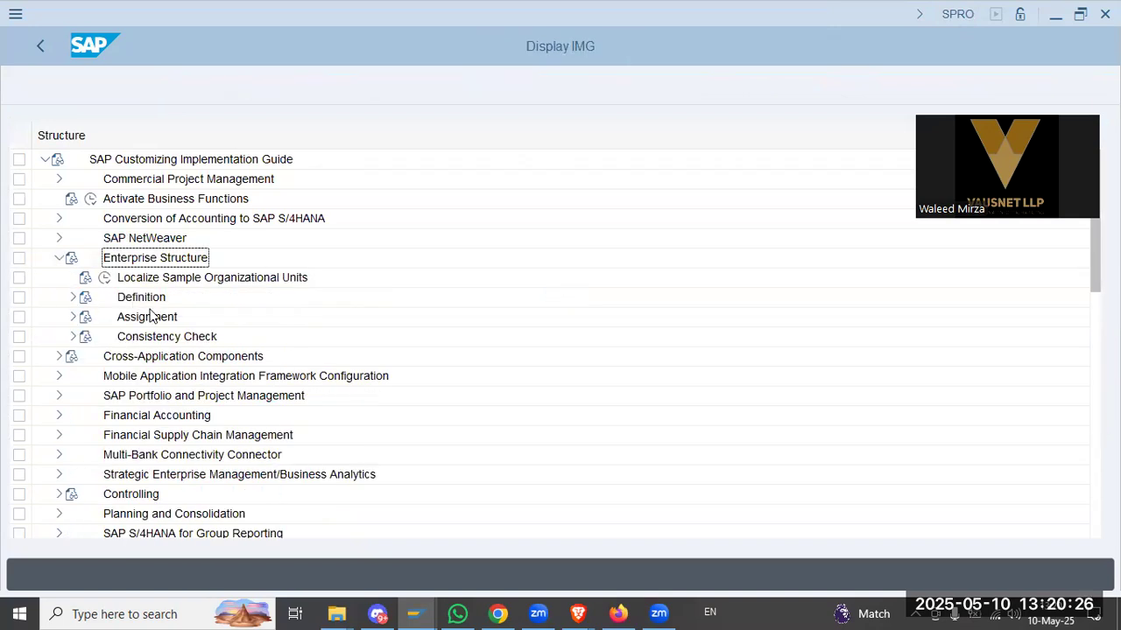
pyautogui.click(87, 318)
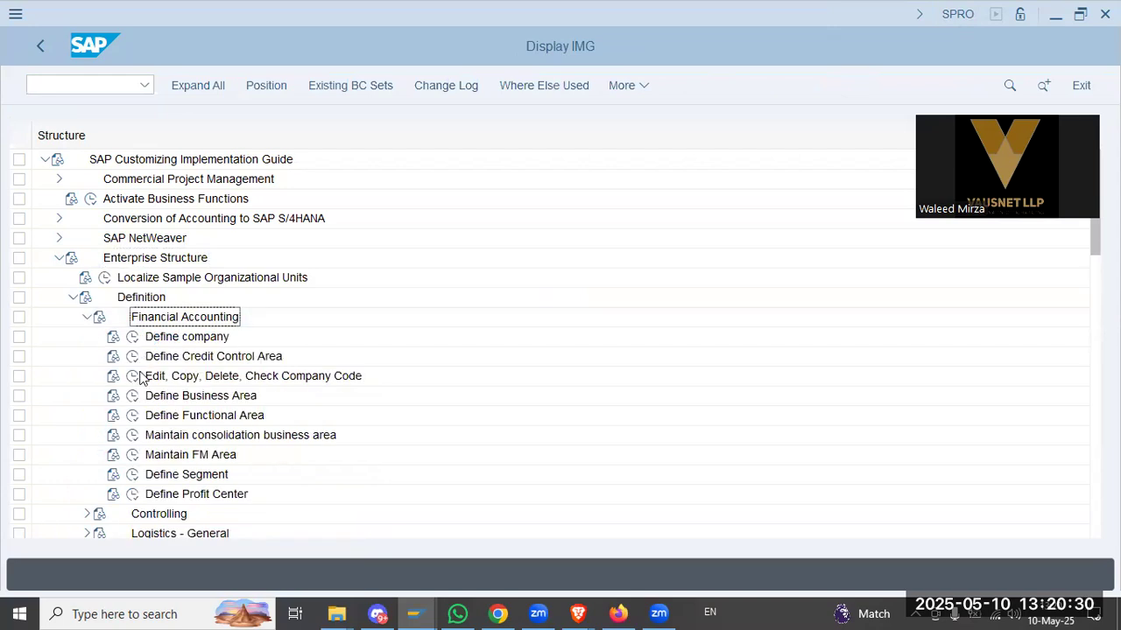
pyautogui.click(132, 376)
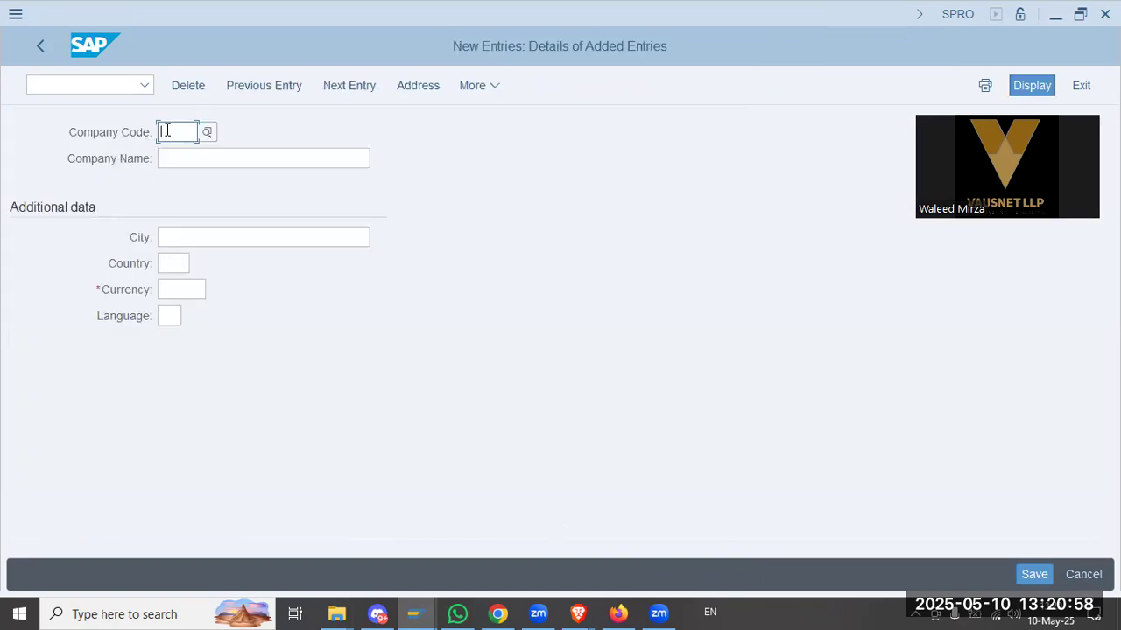
# - Enter company code XU01, name Xylon Group, city Dubai, country AE, currency AED, language EN
pyautogui.write('XU01')
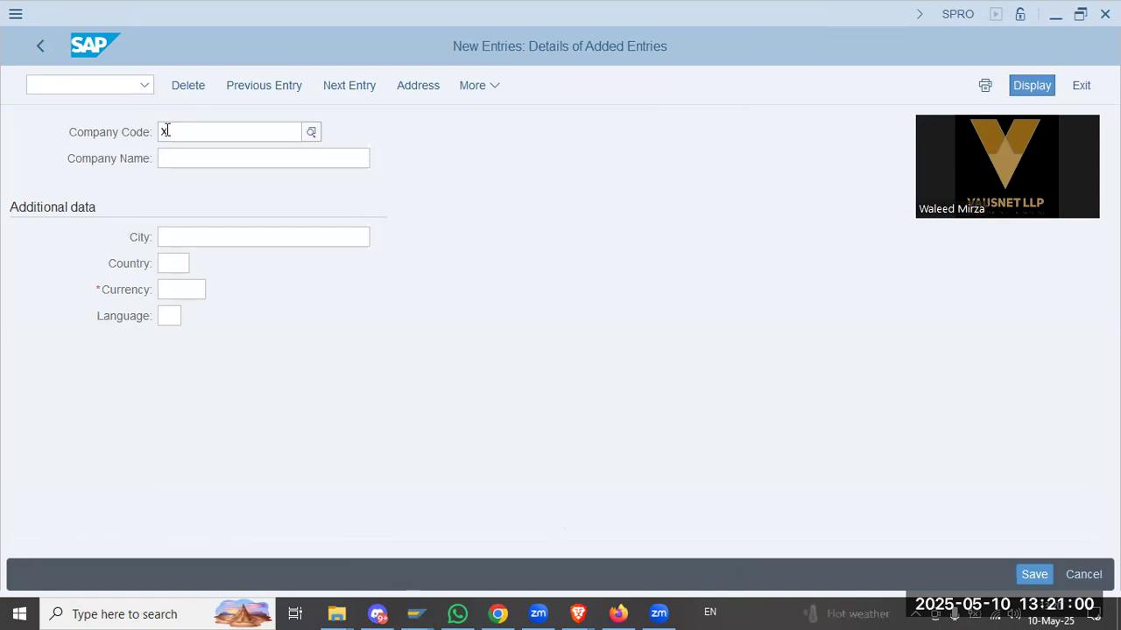
pyautogui.press('Tab')
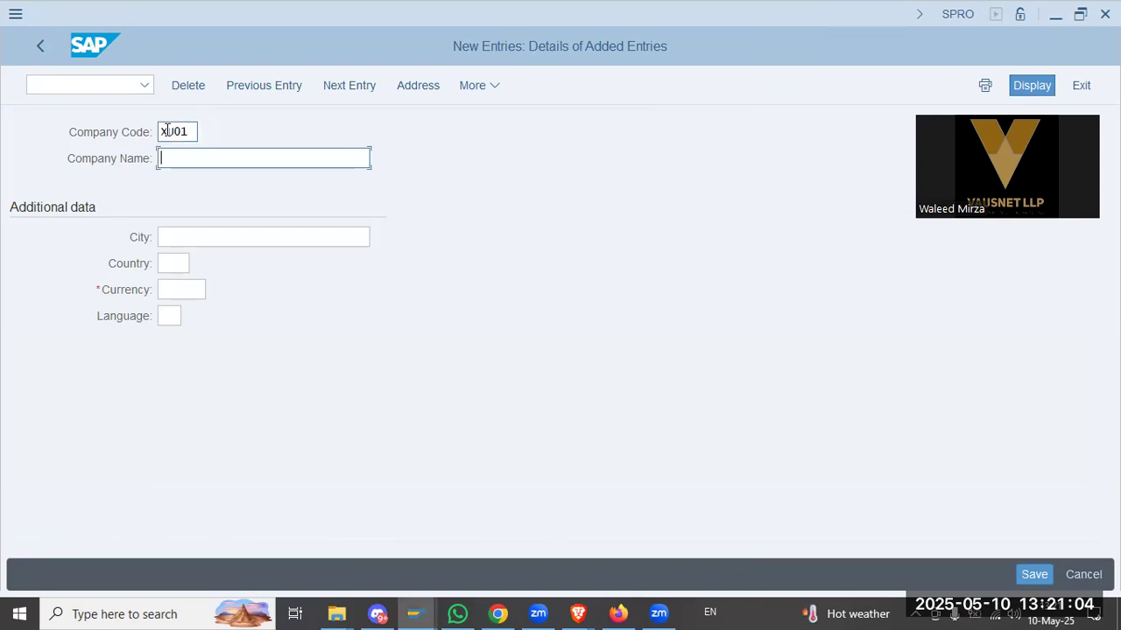
pyautogui.write('Xylon Group')
pyautogui.press('Tab')
pyautogui.write('Dubai')
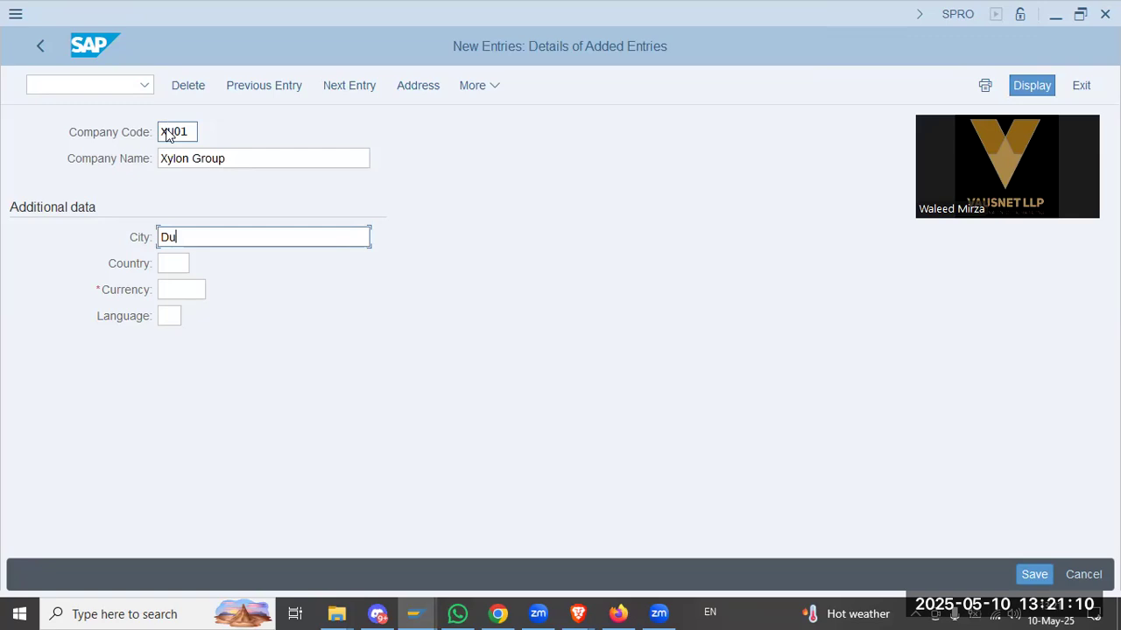
pyautogui.press('Tab')
pyautogui.write('ae')
pyautogui.press('Tab')
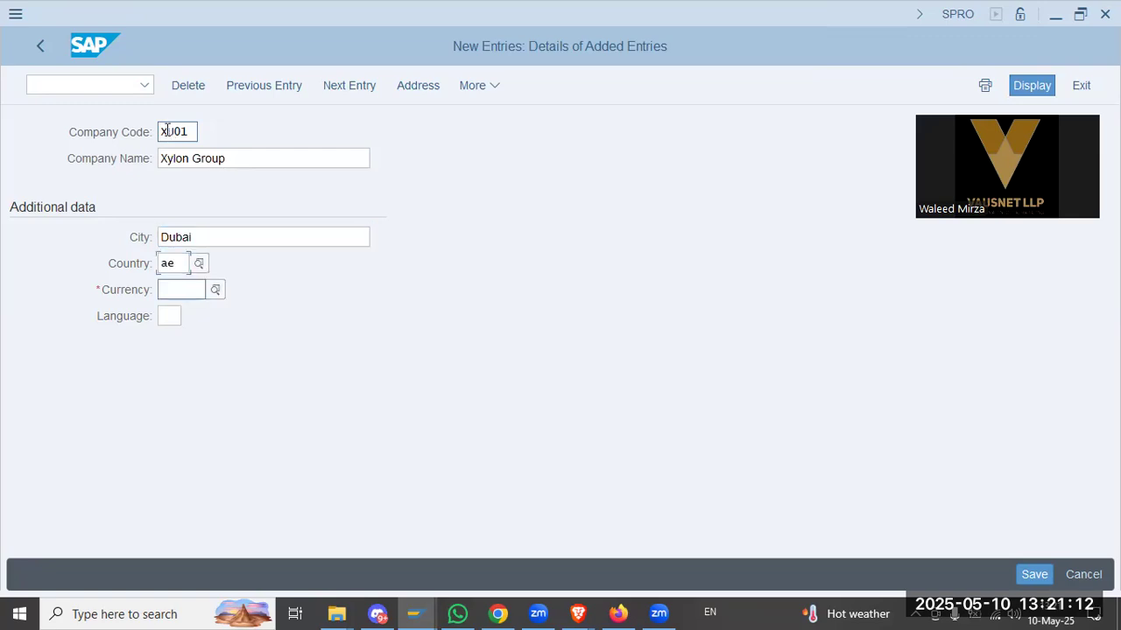
pyautogui.write('aed')
pyautogui.press('Tab')
pyautogui.write('en')
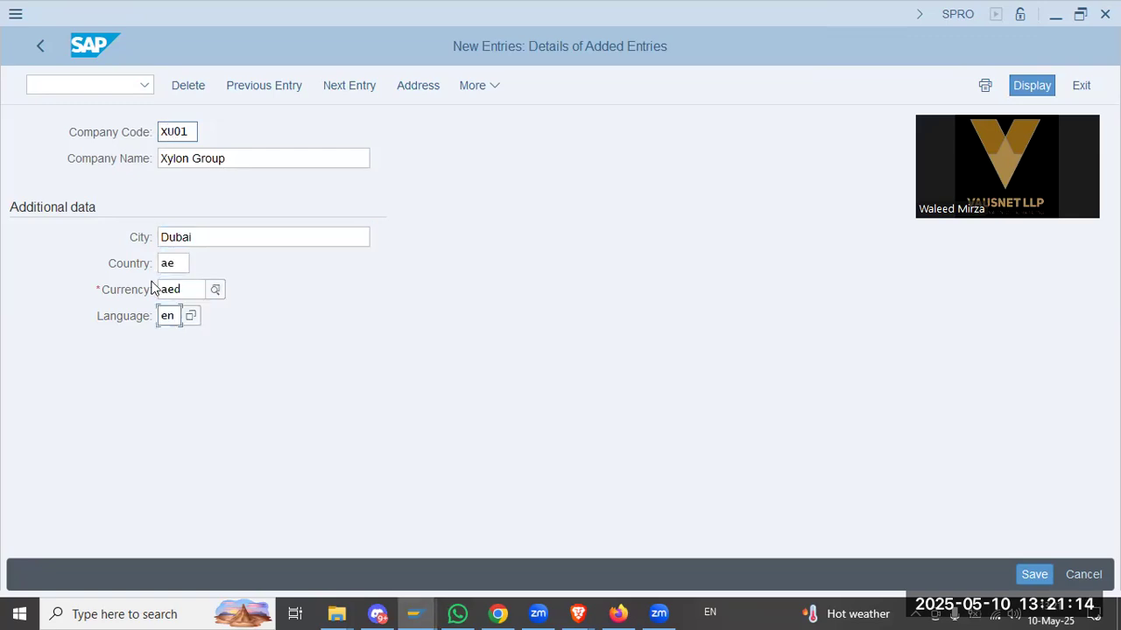
pyautogui.press('Return')
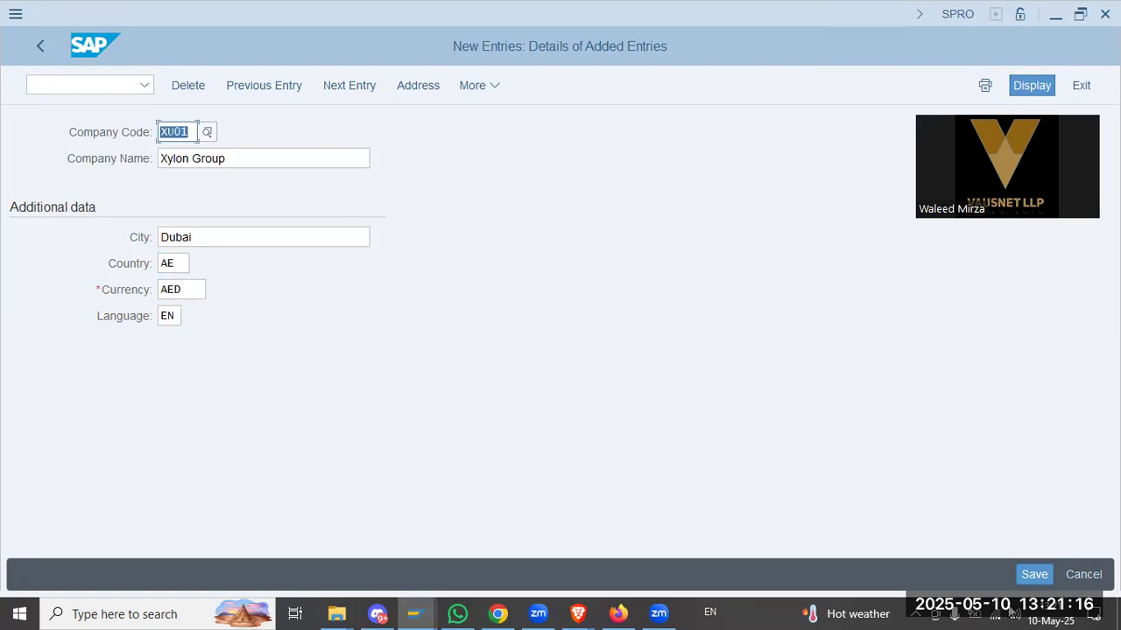
# - Save XU01 and give its address the name Xylon / Xylon with search term 'Xylon XU01'
pyautogui.click(1033, 577)
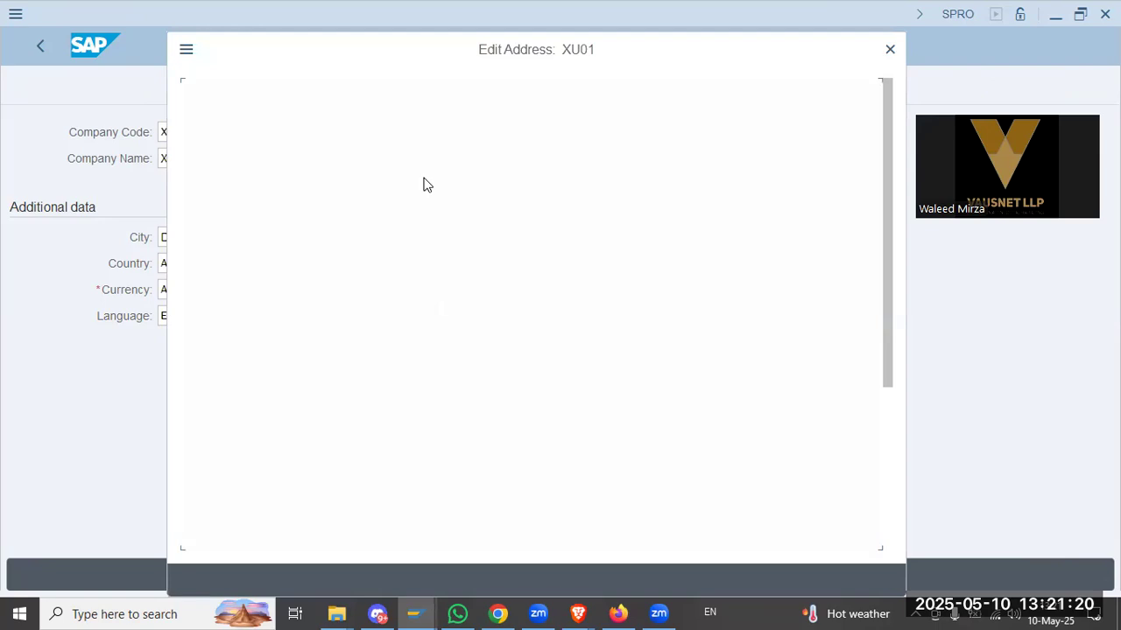
pyautogui.scroll(-1, 429, 137)
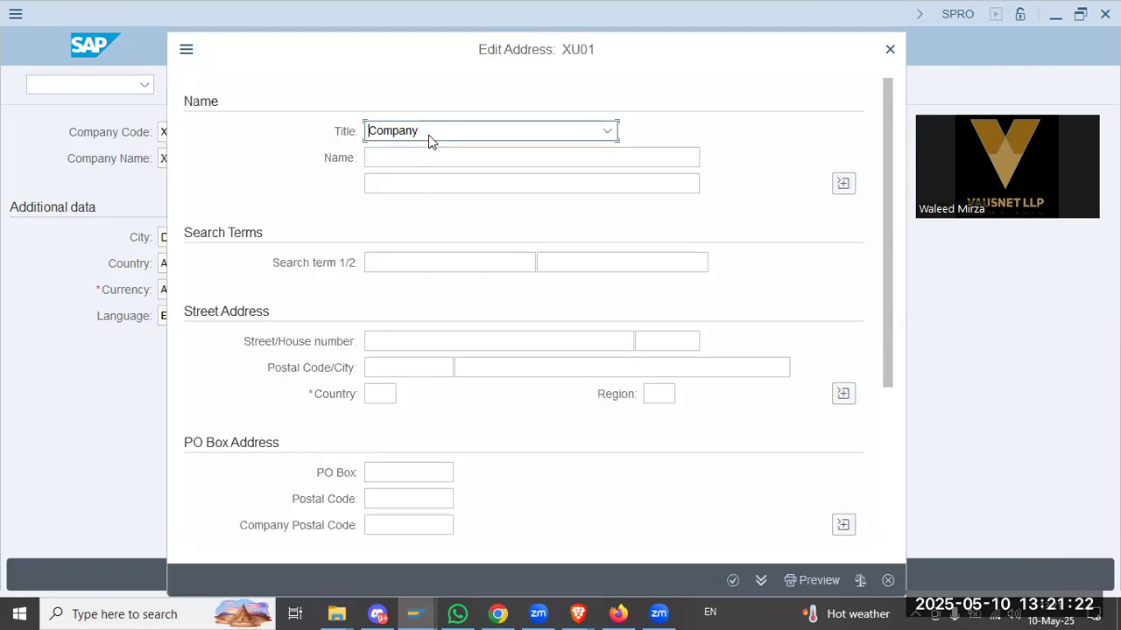
pyautogui.click(496, 155)
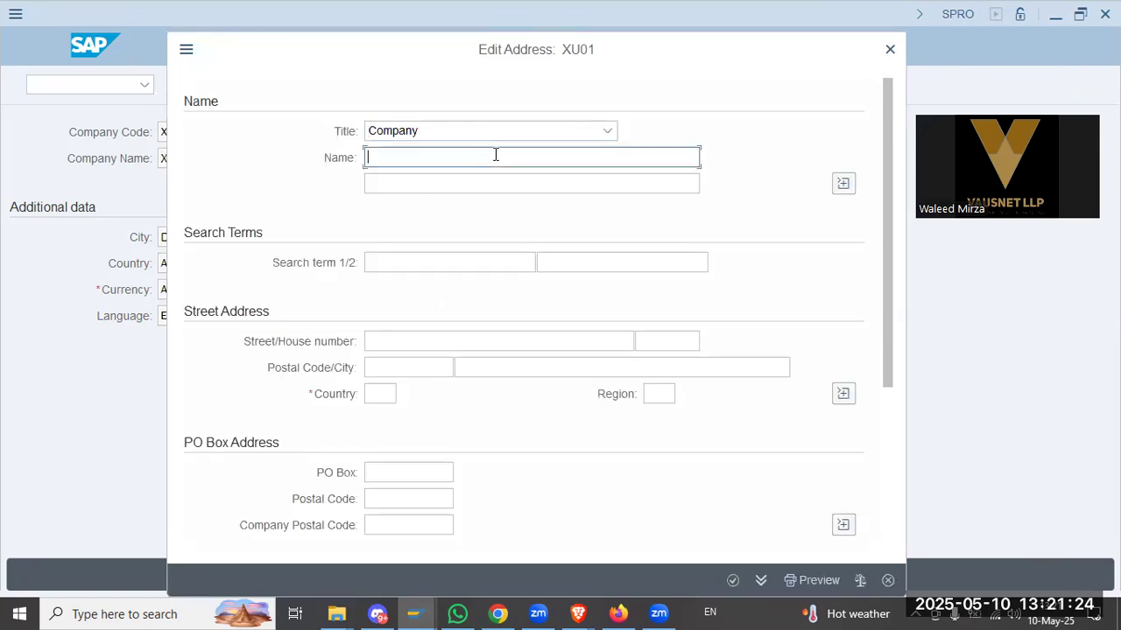
pyautogui.write('Xylon Group')
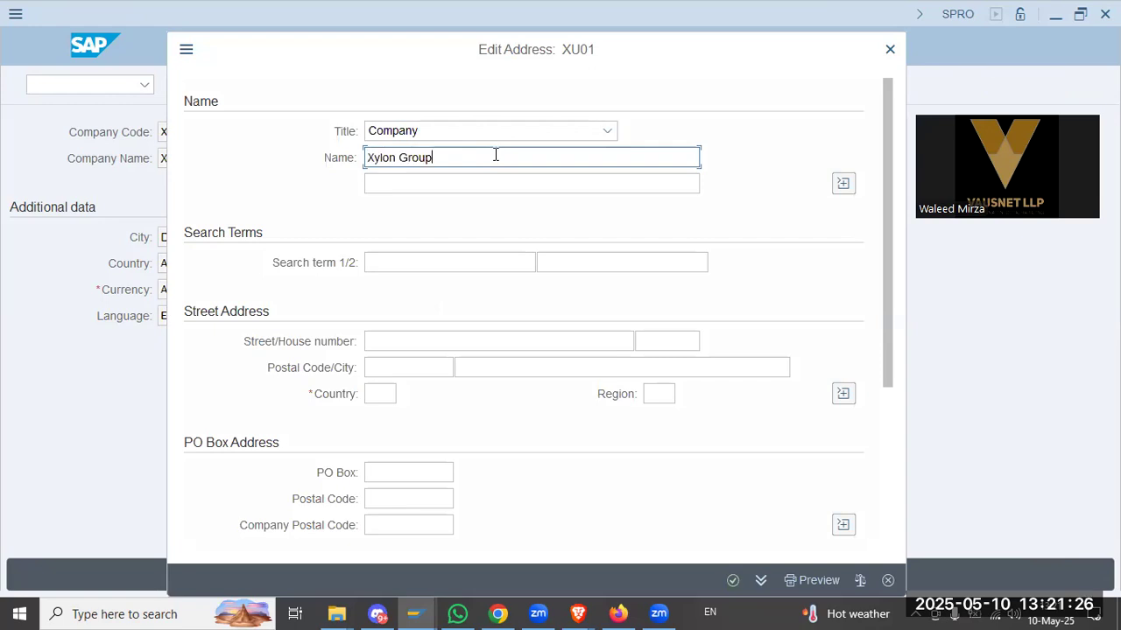
pyautogui.press('Tab')
pyautogui.write('Xylon')
pyautogui.press('Tab')
pyautogui.press('Tab')
pyautogui.write('Xylon')
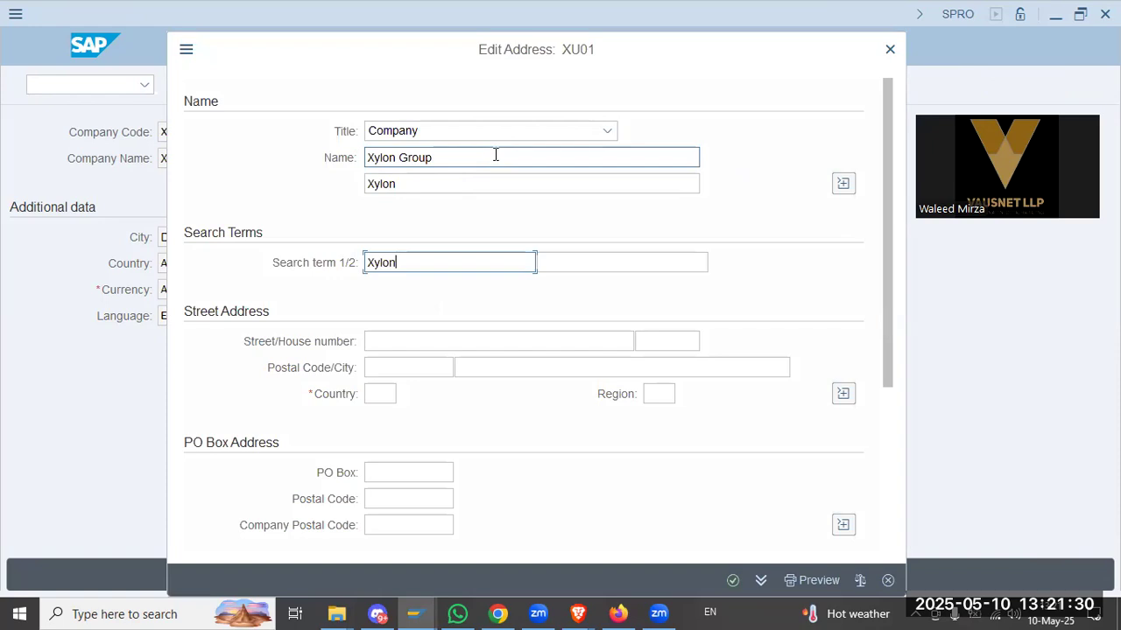
pyautogui.press('Tab')
pyautogui.write('Xylon ')
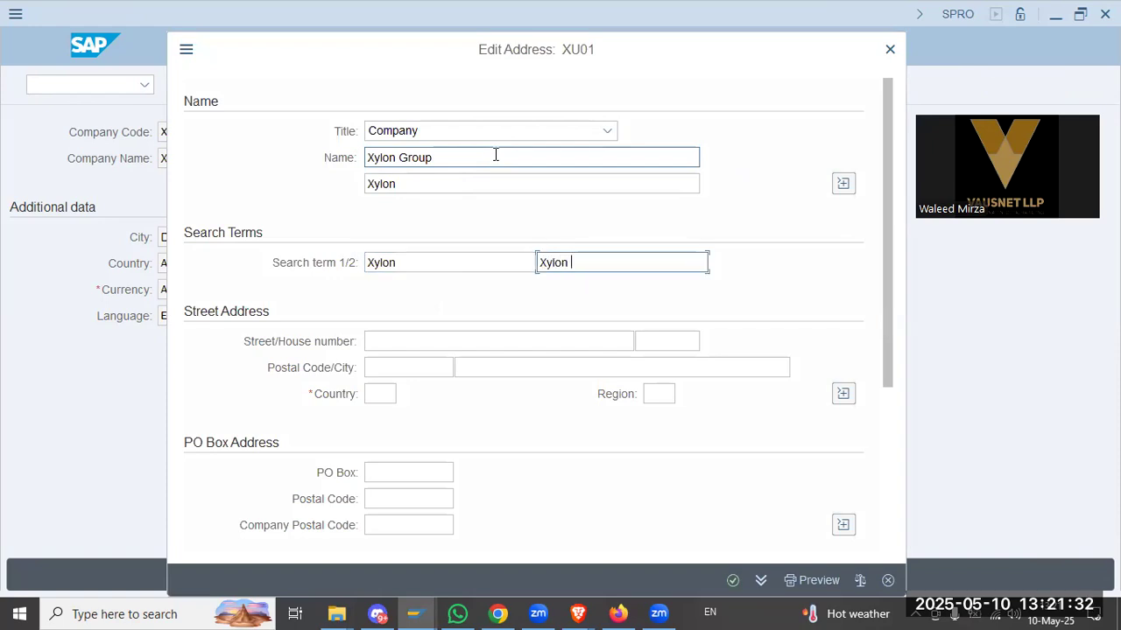
pyautogui.write('XU01')
pyautogui.press('Tab')
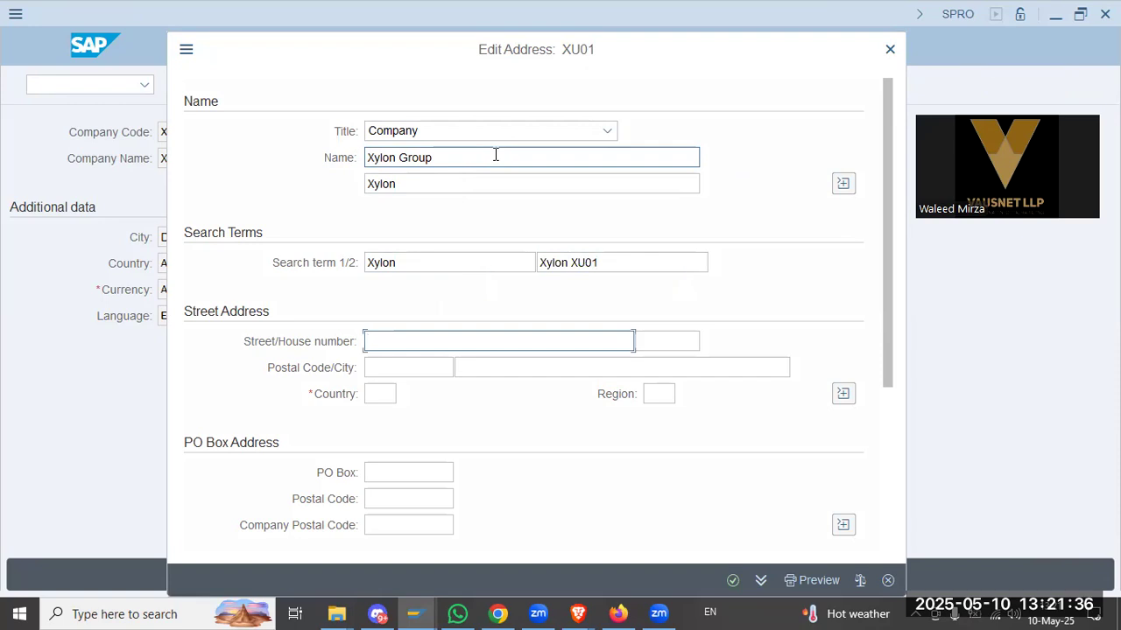
# - Set the address postal code 3595, city Abu Dhabi and country AE
pyautogui.press('Tab')
pyautogui.press('Tab')
pyautogui.write('3')
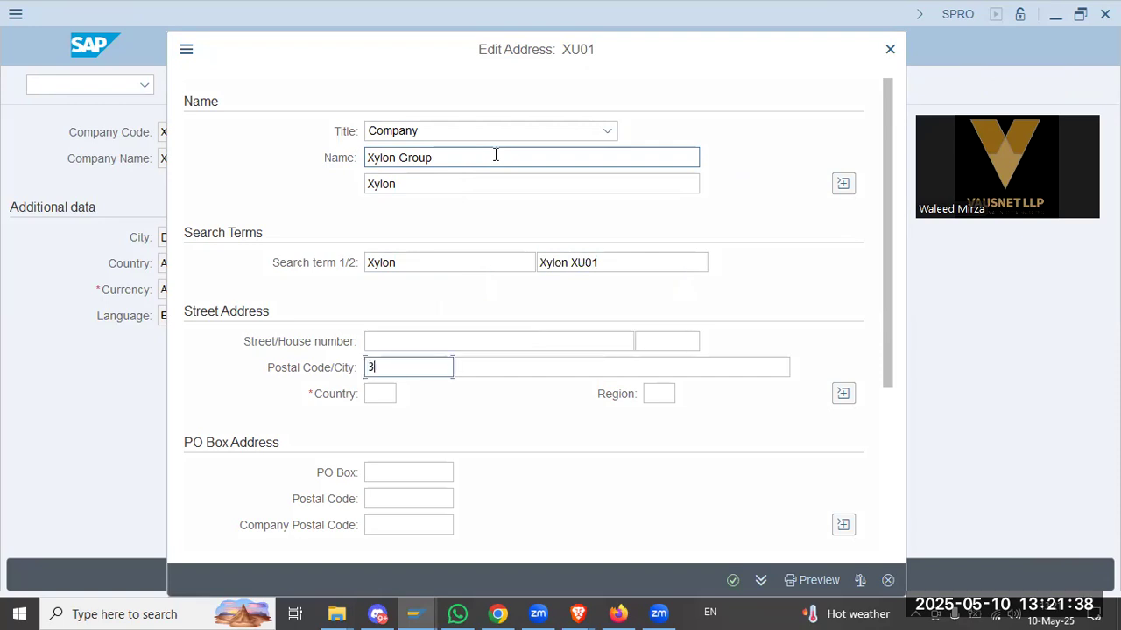
pyautogui.write('595')
pyautogui.press('Tab')
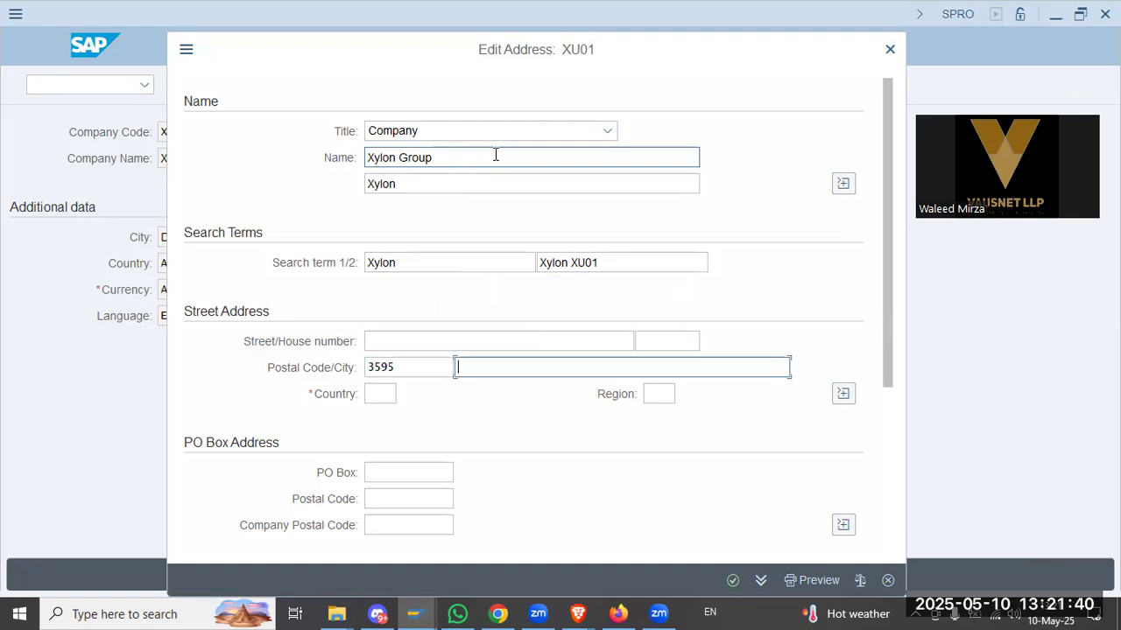
pyautogui.write('aBU')
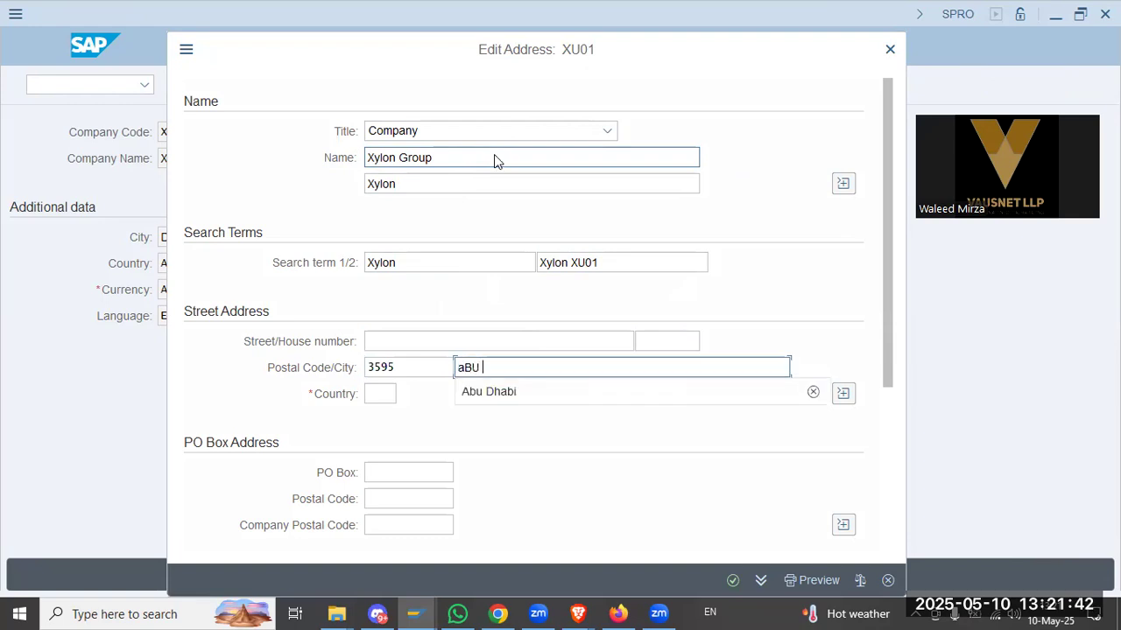
pyautogui.press('Down')
pyautogui.press('Return')
pyautogui.press('Tab')
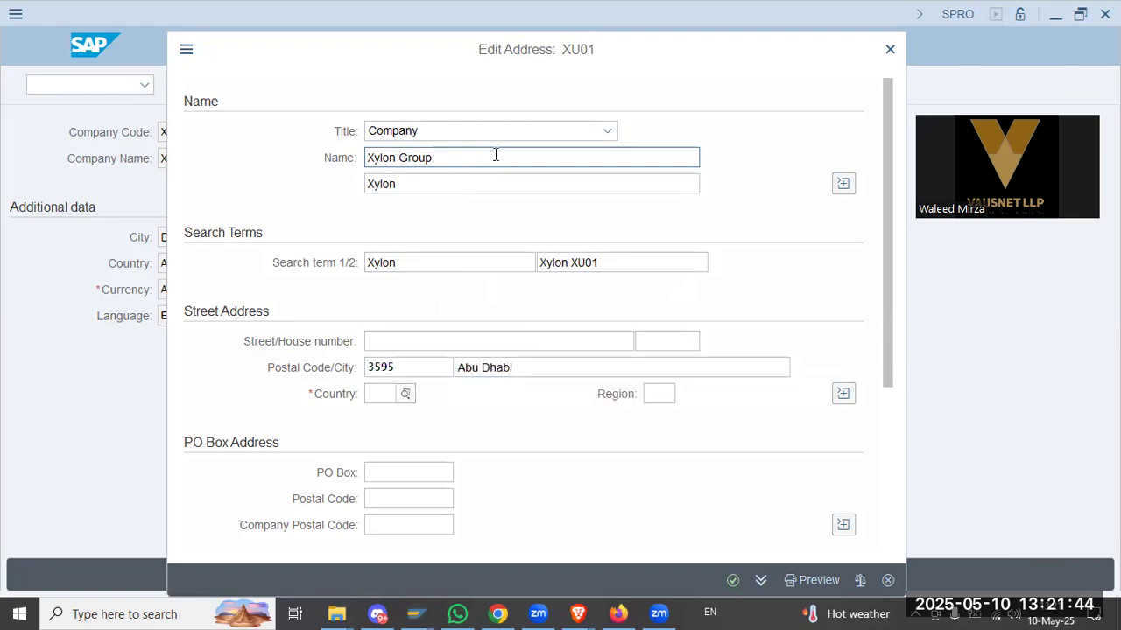
pyautogui.write('AE')
pyautogui.press('Tab')
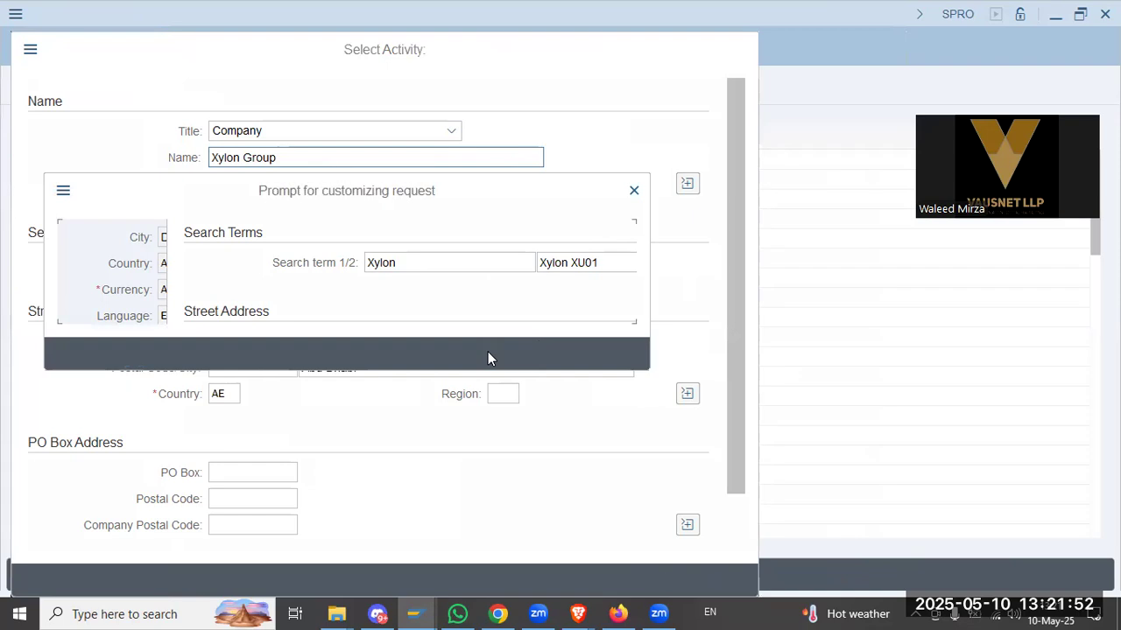
# - Create a customizing request described 'SD/MM-XU01-Xylon [...]' and record company code XU01 in it
pyautogui.click(484, 354)
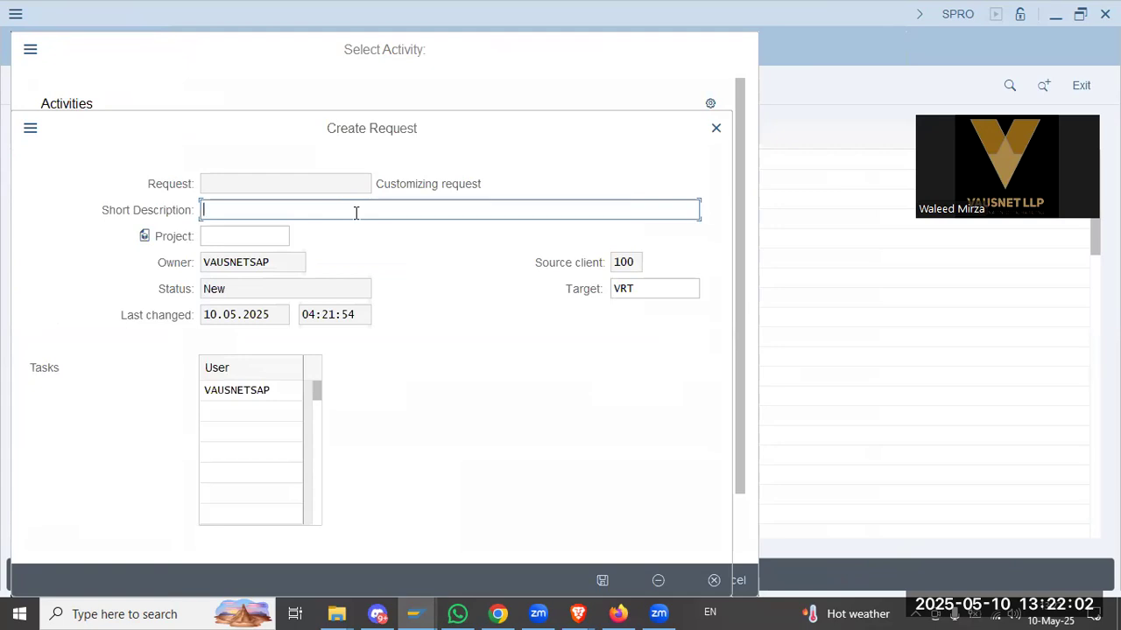
pyautogui.write('SD/MM-XU01-')
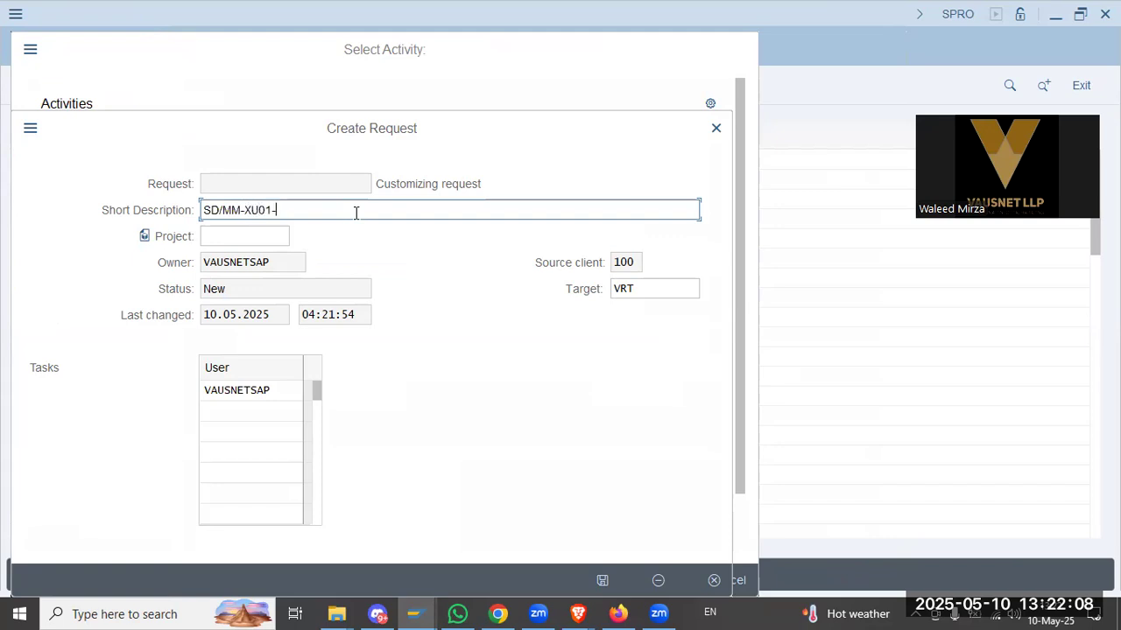
pyautogui.write('Xylon [Asim Sh')
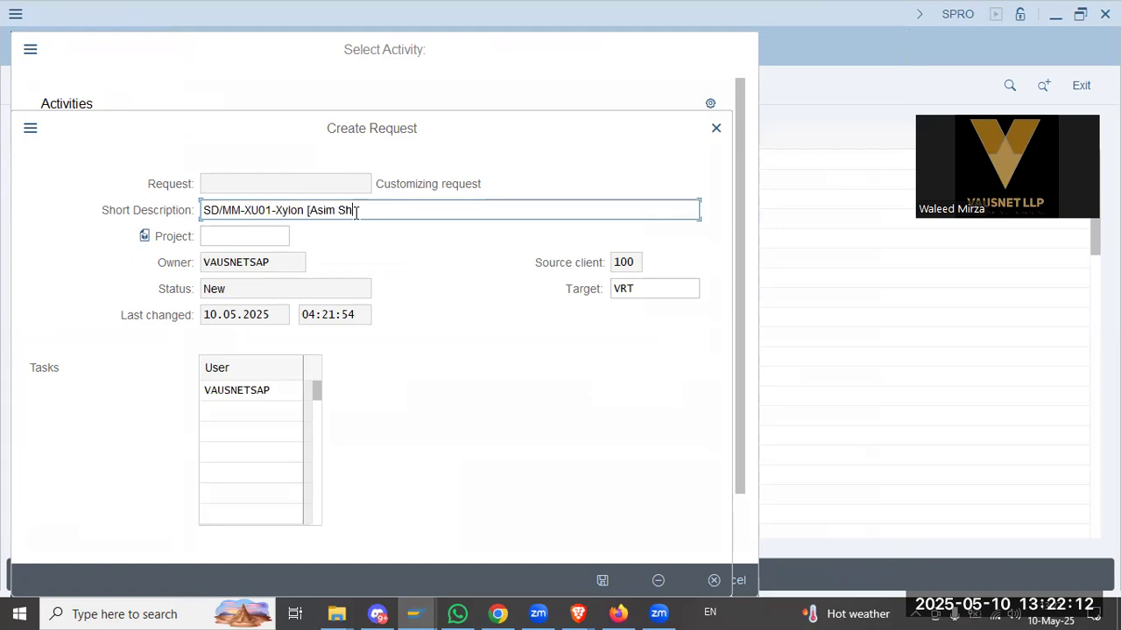
pyautogui.write('abbir T75]')
pyautogui.click(602, 581)
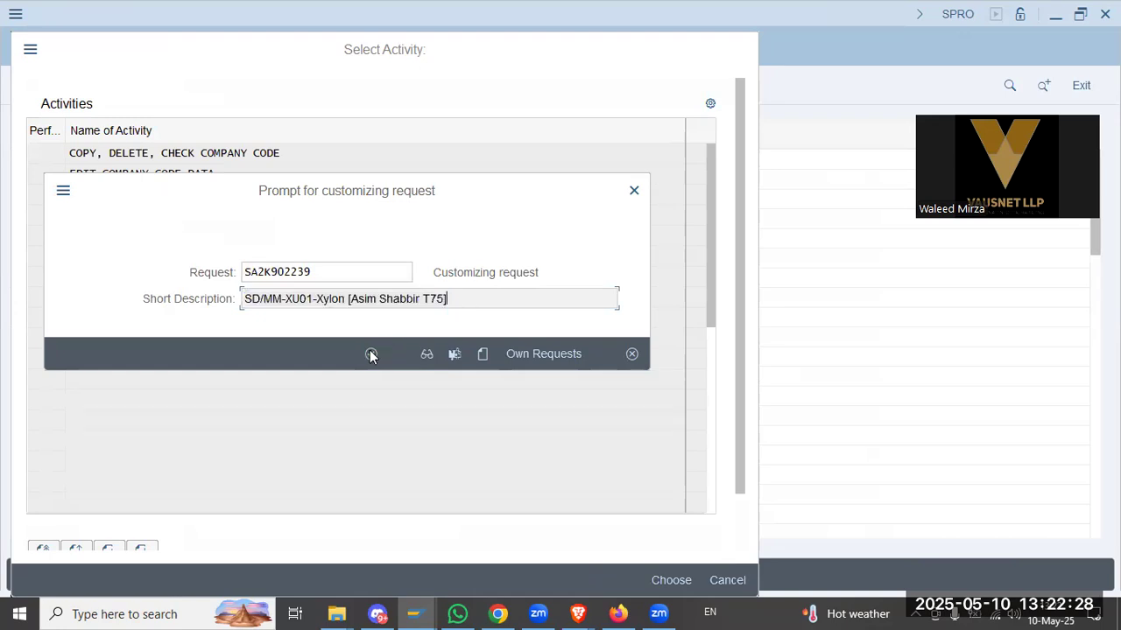
pyautogui.moveTo(247, 302); pyautogui.dragTo(445, 336)
pyautogui.click(370, 356)
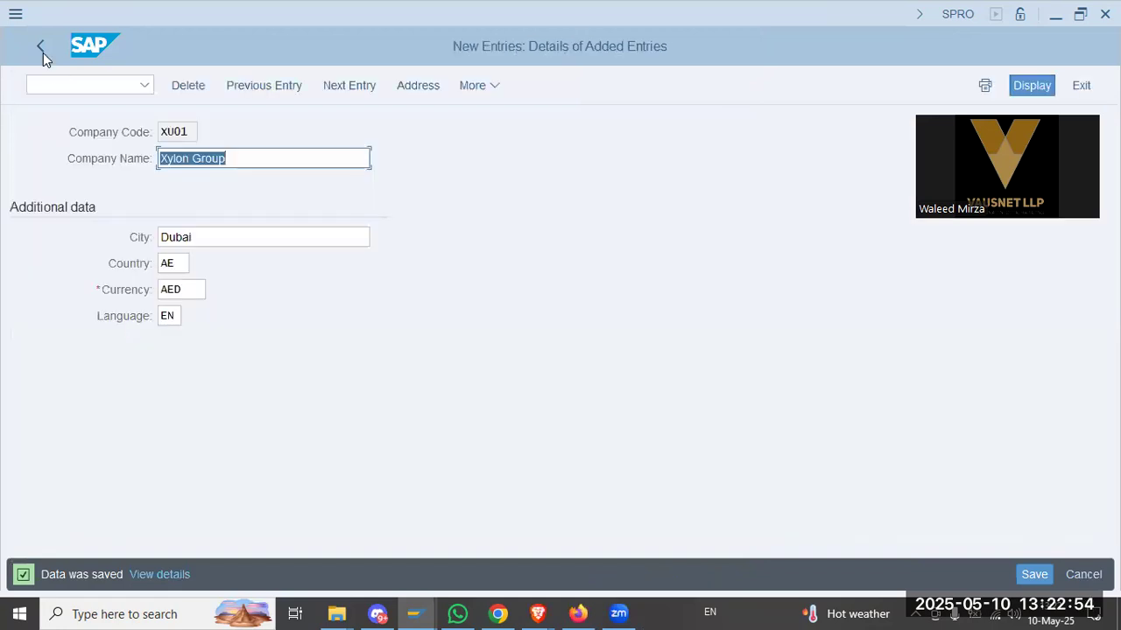
# - Go back to the IMG and run Define Plant under Logistics - General
pyautogui.click(43, 52)
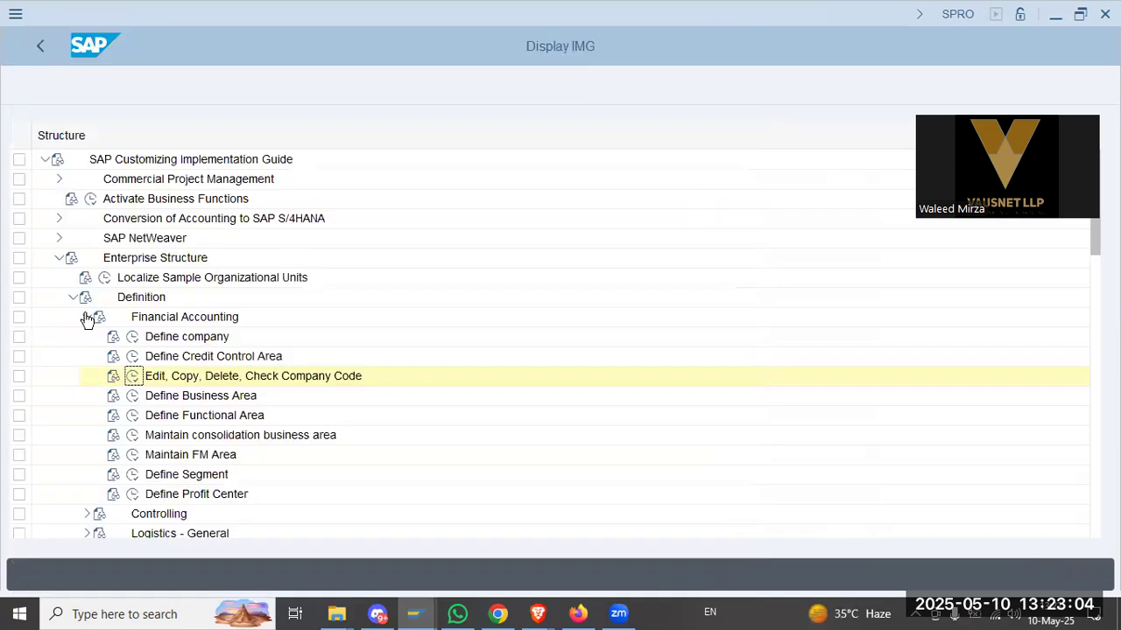
pyautogui.click(87, 318)
pyautogui.click(85, 356)
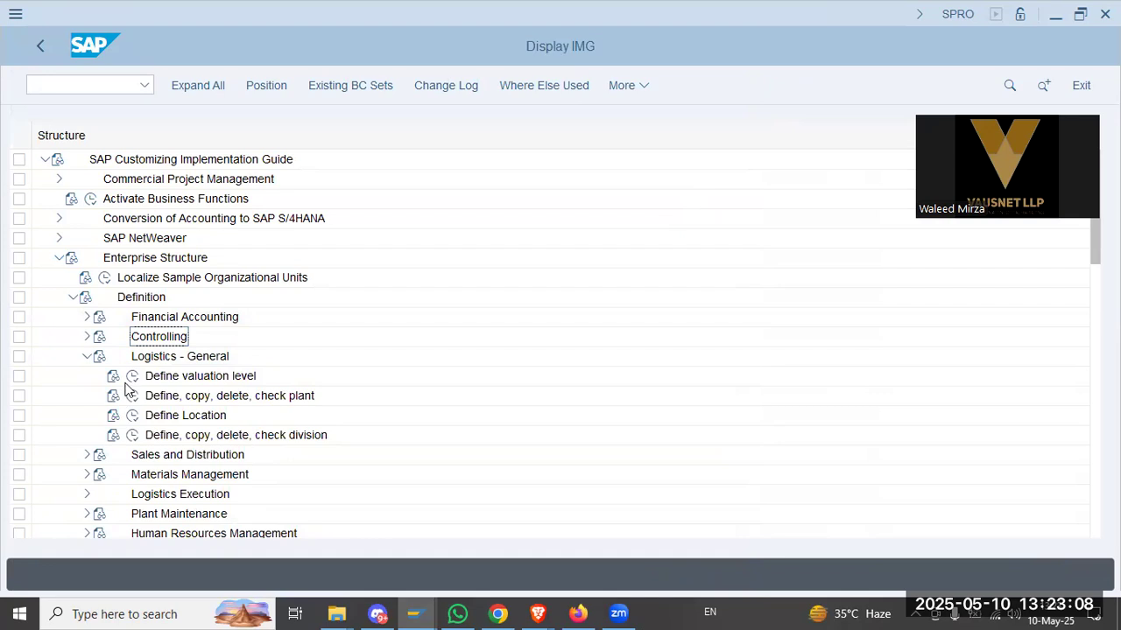
pyautogui.click(132, 399)
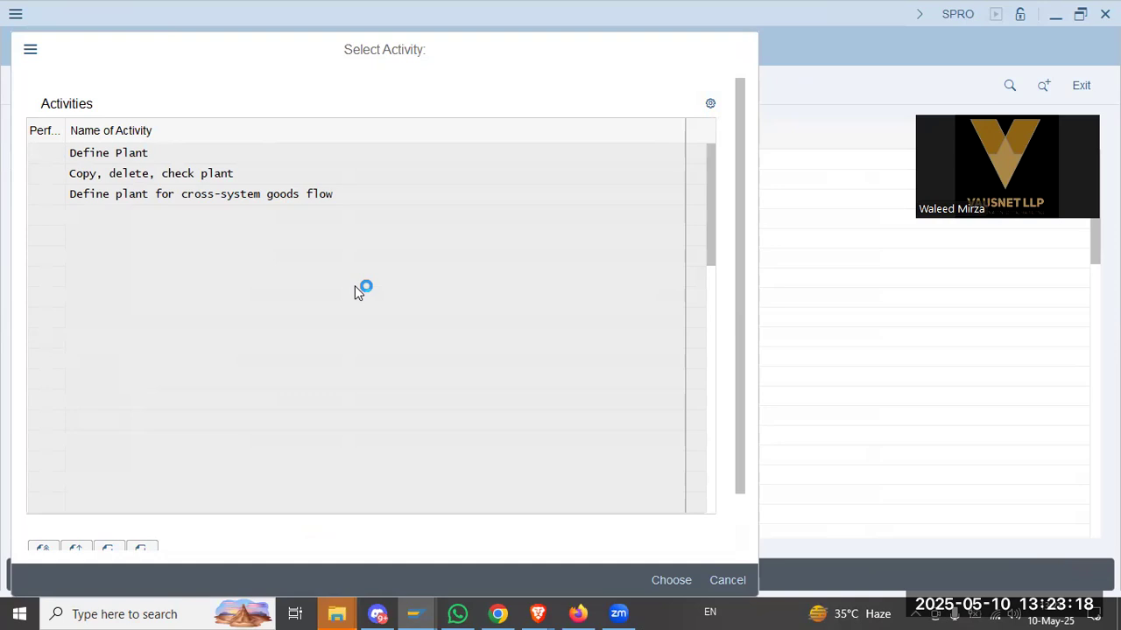
pyautogui.press('Return')
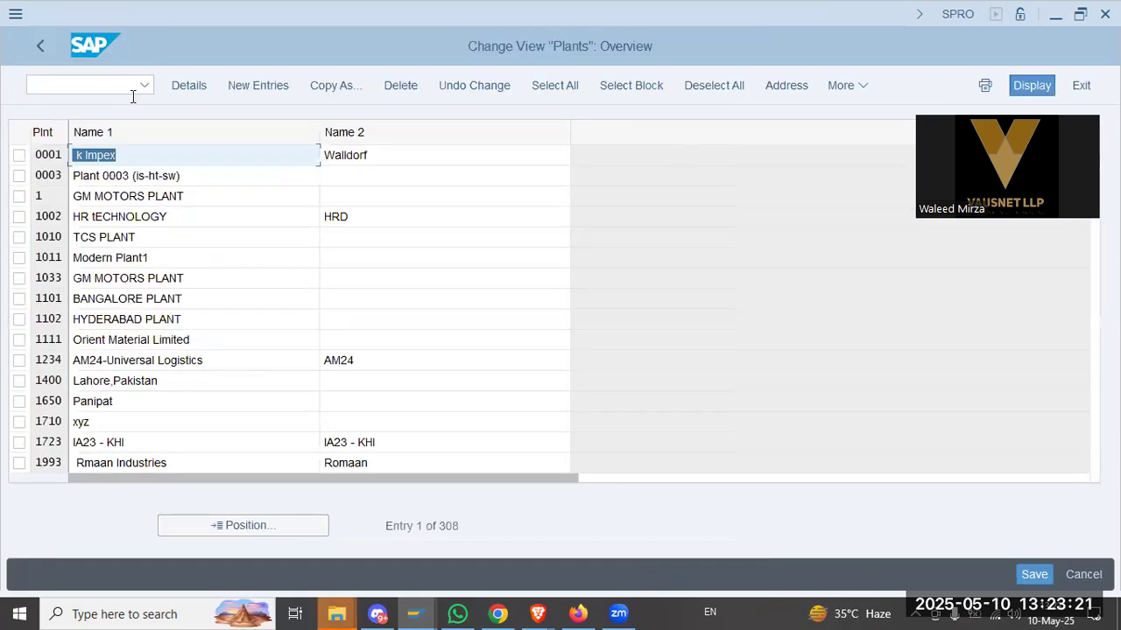
pyautogui.click(263, 90)
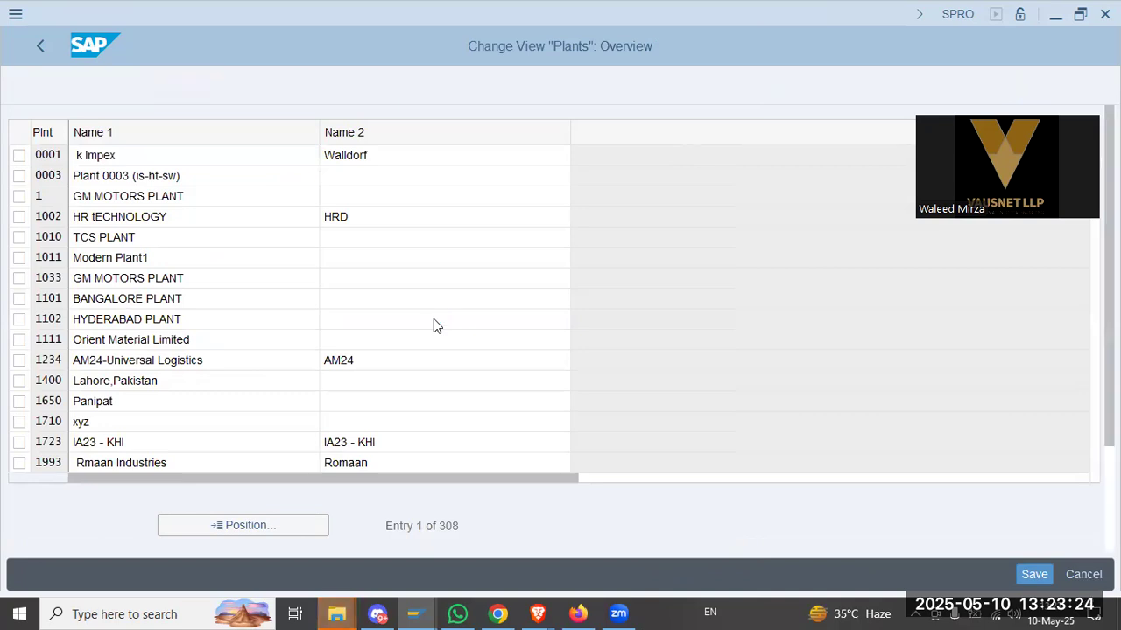
# - Create plant XU01 named 'Xylon - Dubai - XU01' / 'XU01 - Xylon' with factory calendar AE
pyautogui.write('xu01')
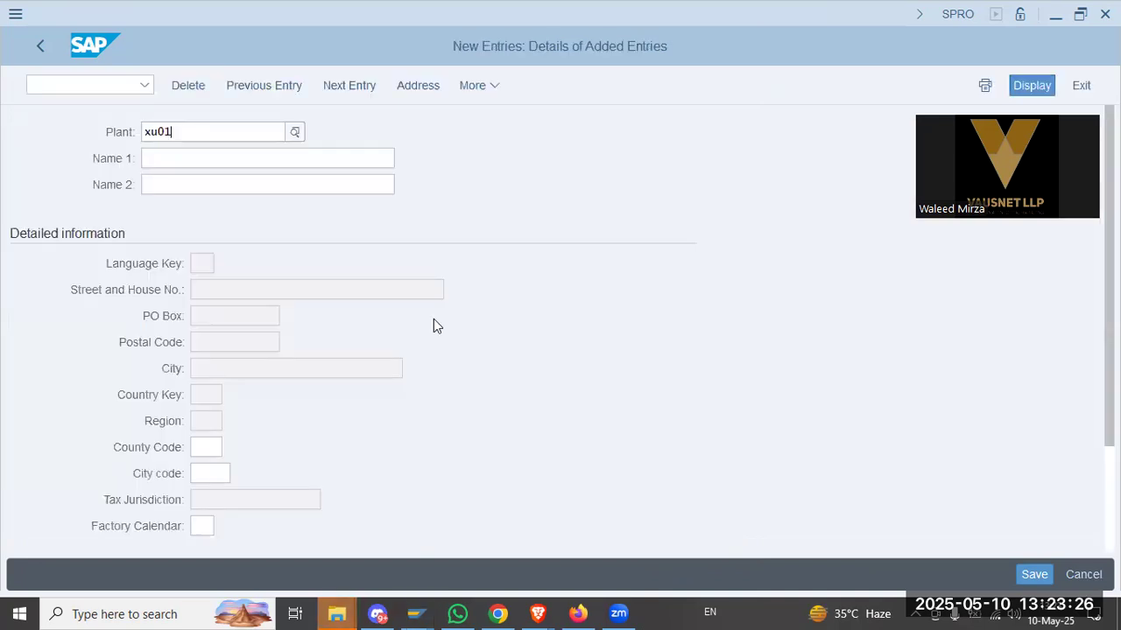
pyautogui.press('Tab')
pyautogui.write('Xylon - Dubai -')
pyautogui.press('BackSpace')
pyautogui.press('BackSpace')
pyautogui.write('- XU01')
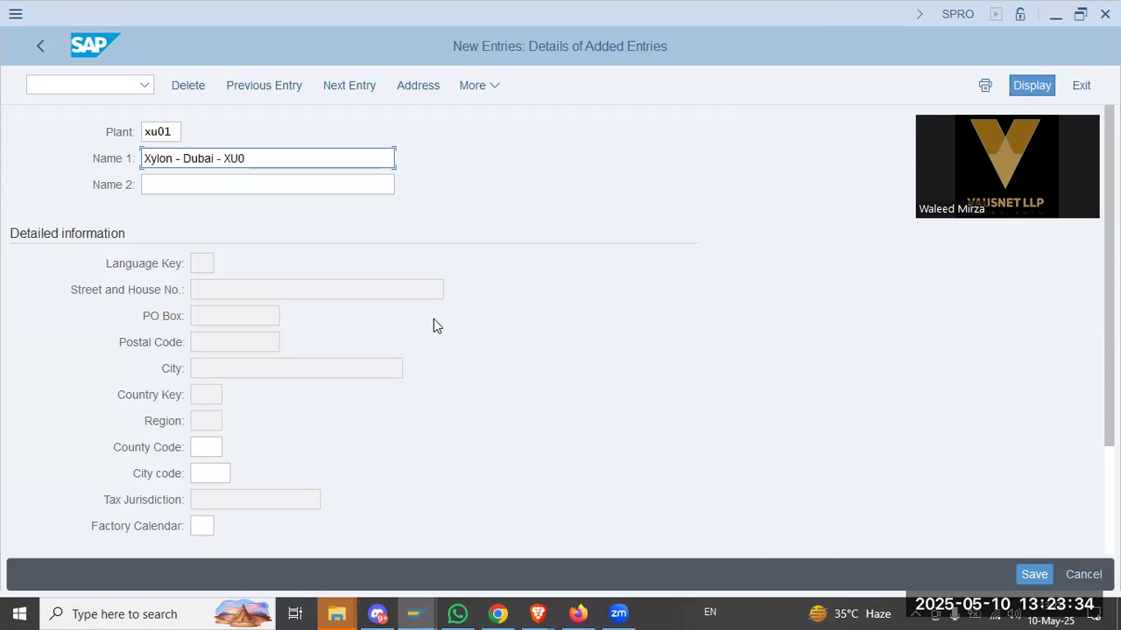
pyautogui.press('Tab')
pyautogui.write('XU01 - Xy')
pyautogui.press('Tab')
pyautogui.press('Tab')
pyautogui.write('a')
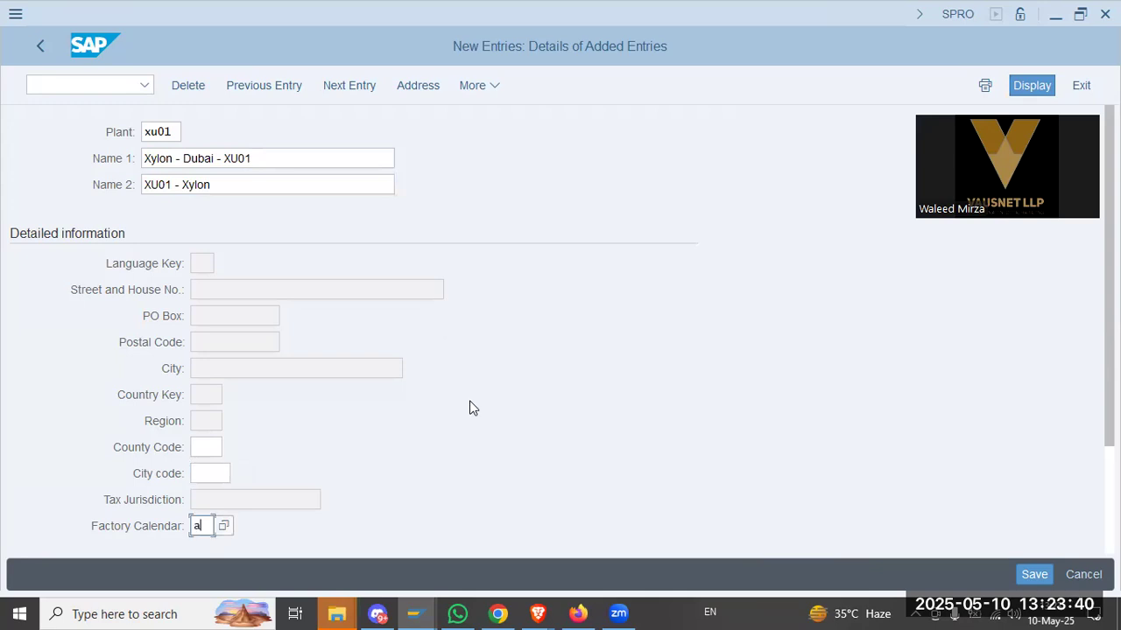
pyautogui.write('e')
pyautogui.press('Return')
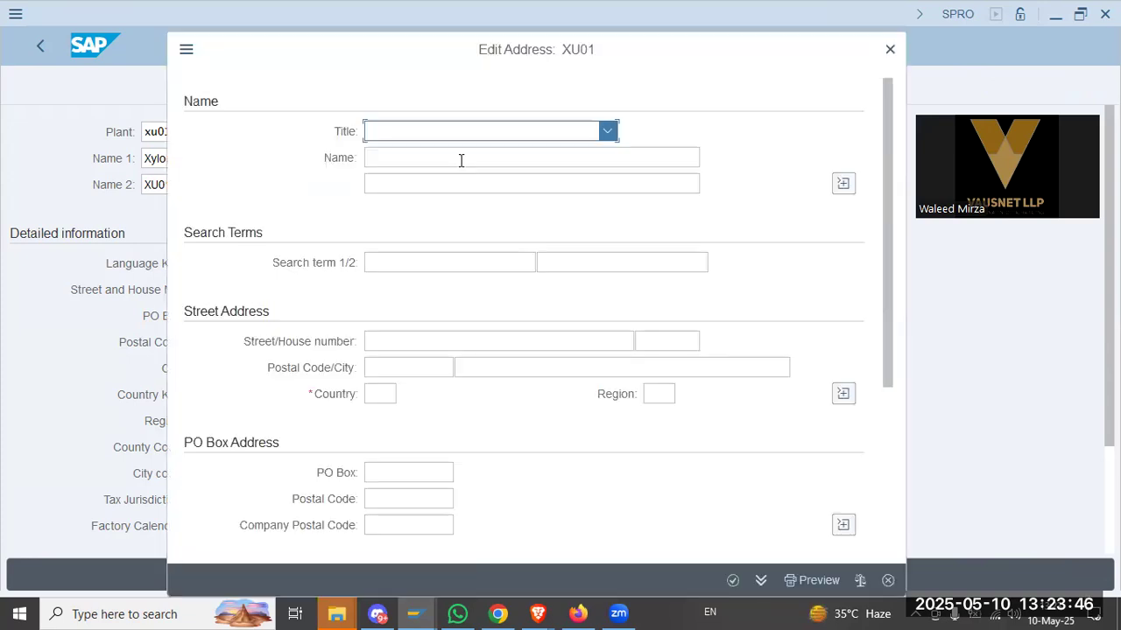
# - Give the plant address title Company, names Xylon Group / Xylon, search terms Xylon and Xylon XU01
pyautogui.press('F4')
pyautogui.click(461, 158)
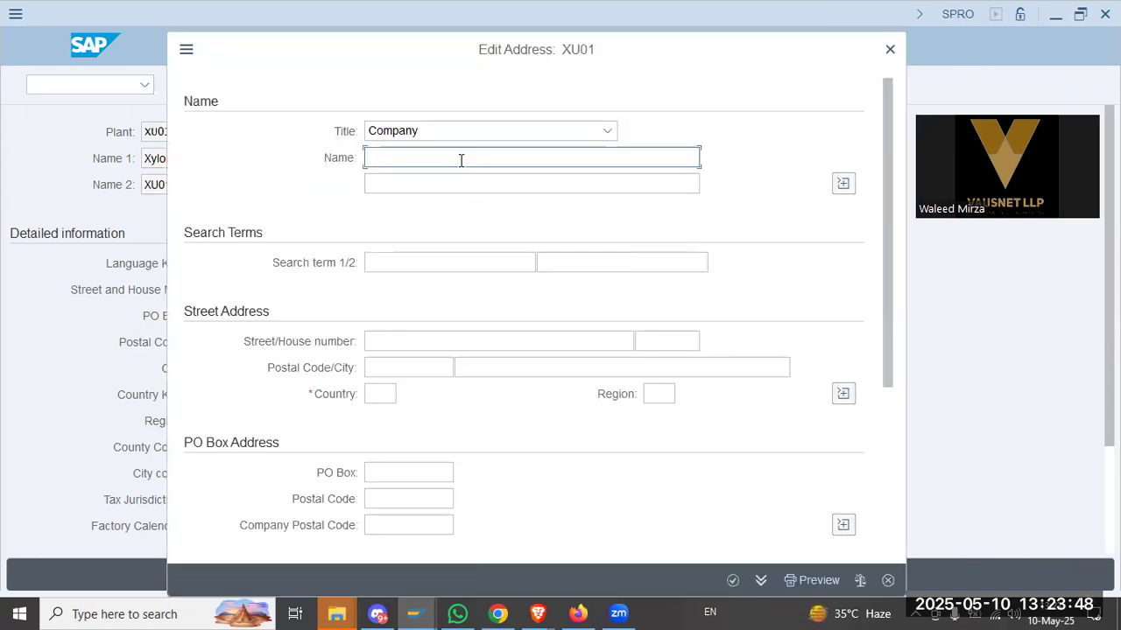
pyautogui.write('Xy')
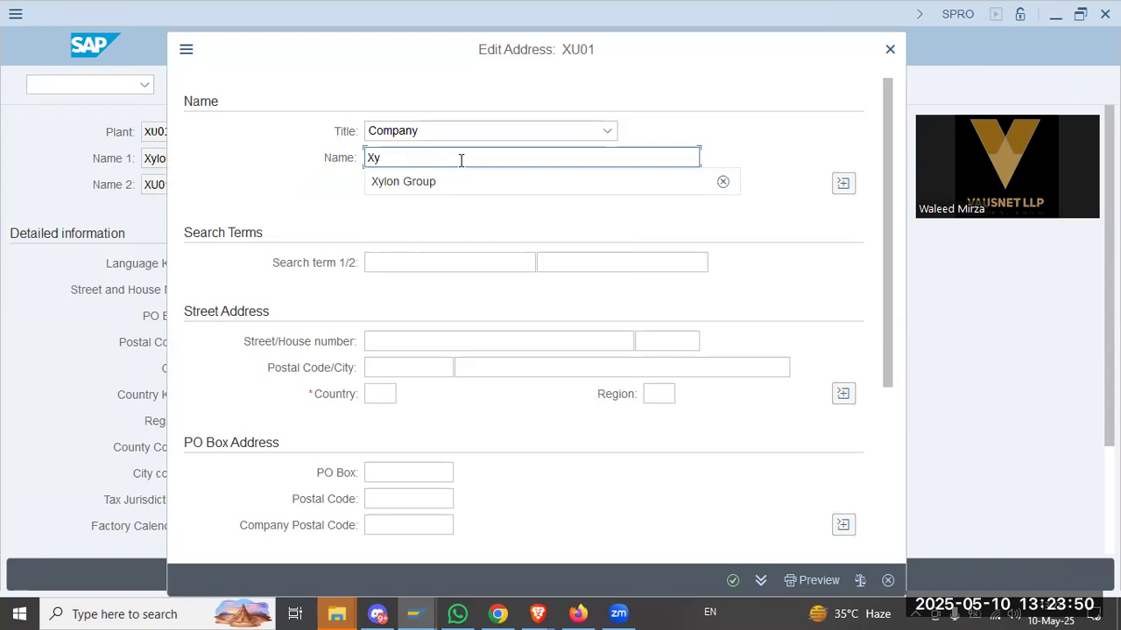
pyautogui.press('Tab')
pyautogui.write('x')
pyautogui.press('Tab')
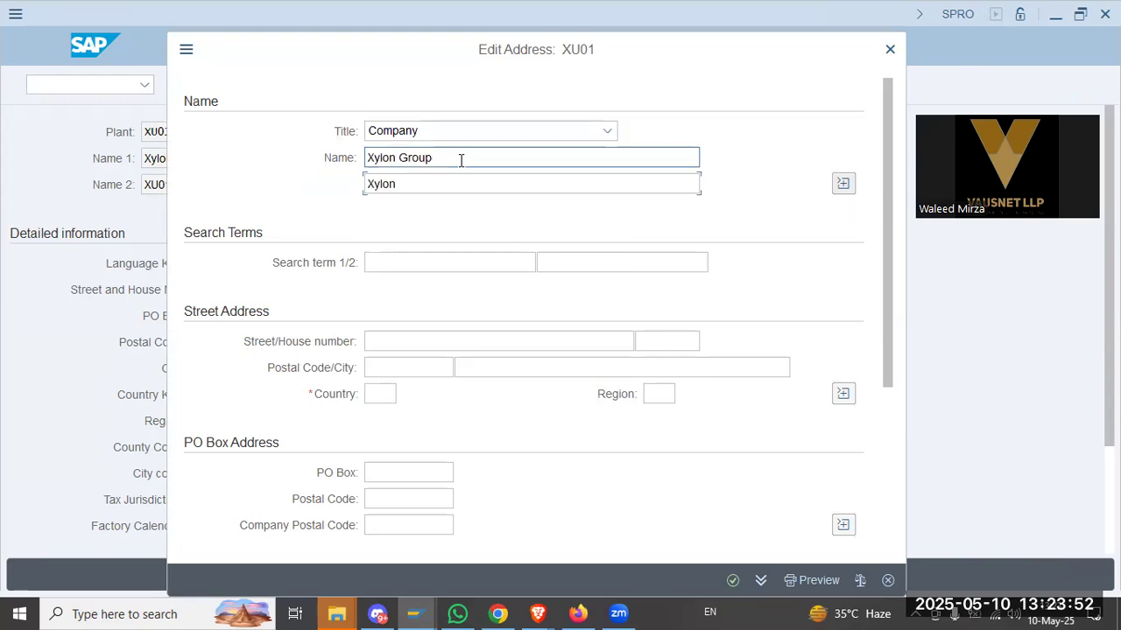
pyautogui.write('xy')
pyautogui.press('Tab')
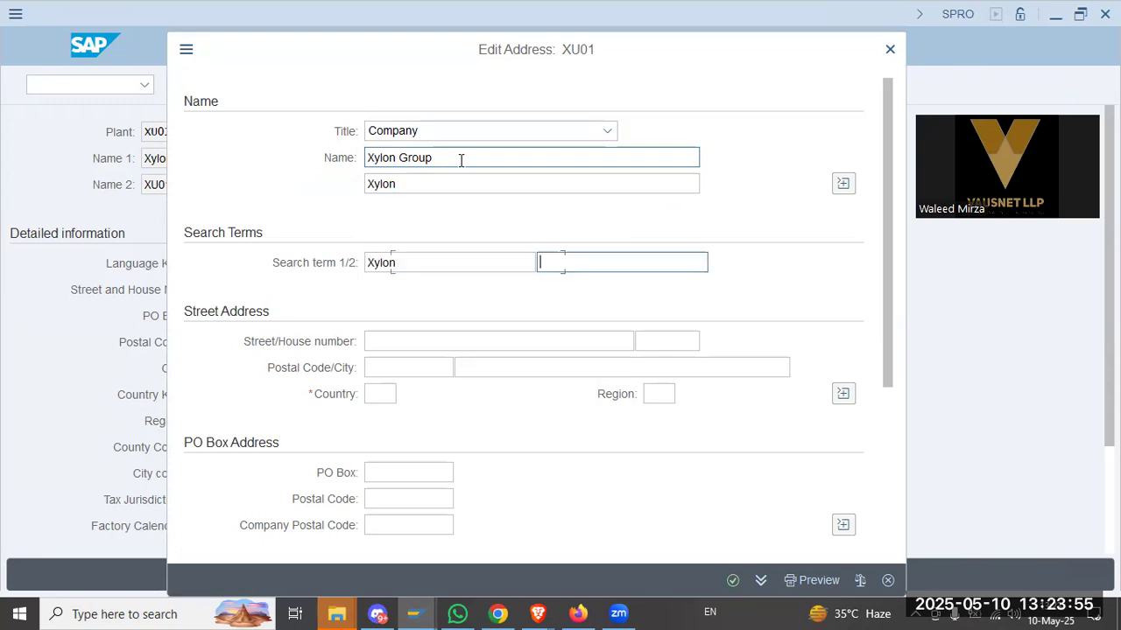
pyautogui.write('x')
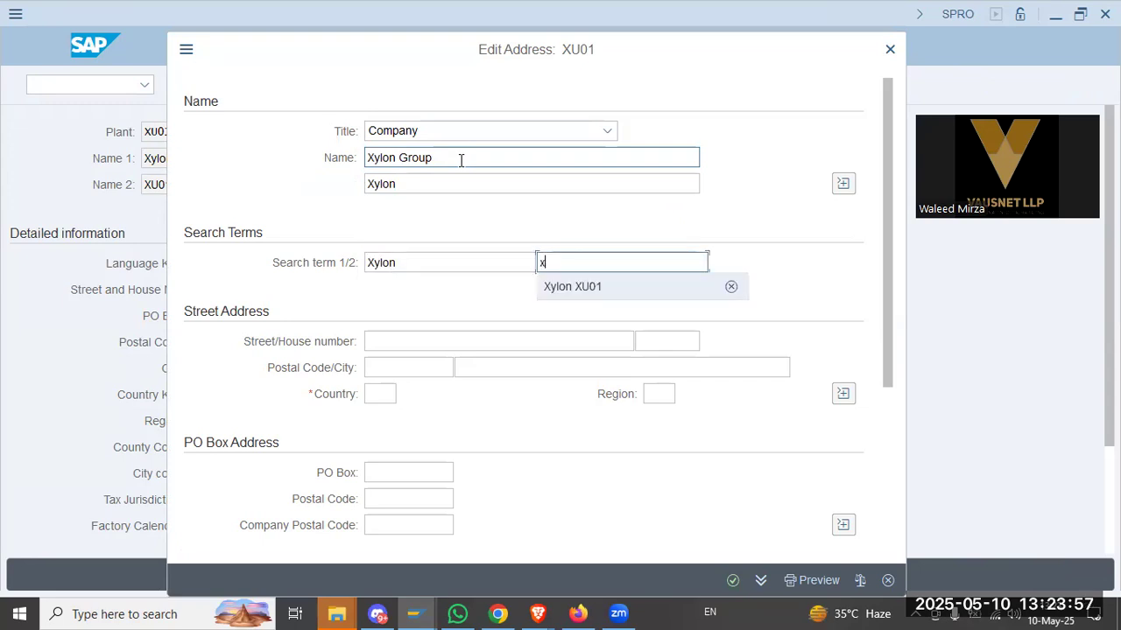
pyautogui.press('Tab')
pyautogui.press('Tab')
# - Set the plant address city Abu Dhabi and country AE, and save into the customizing request
pyautogui.write('a')
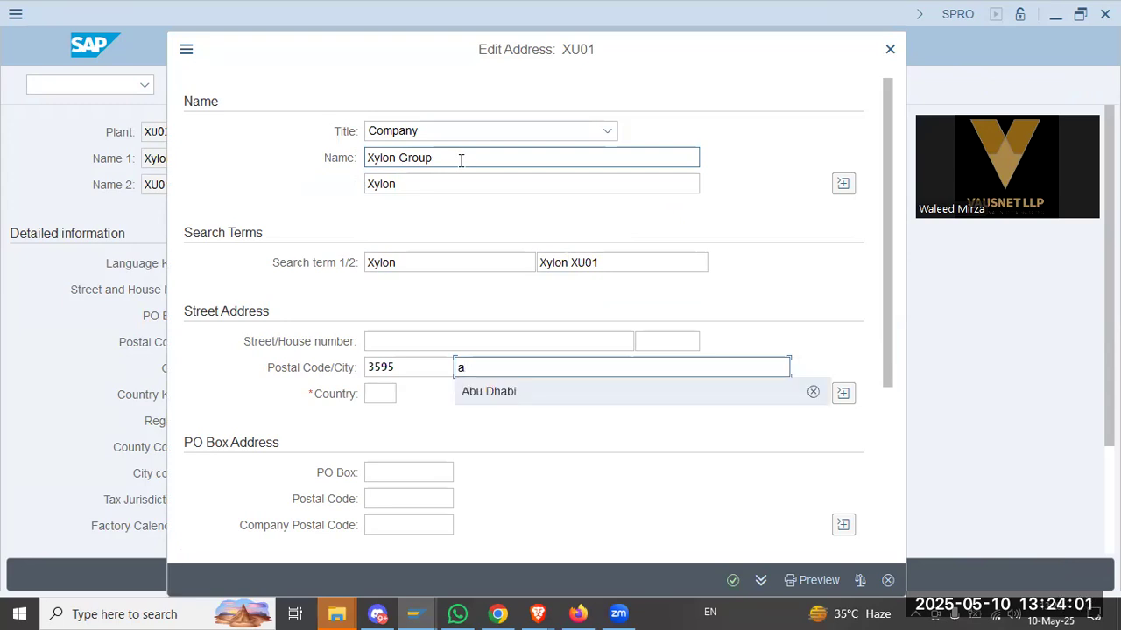
pyautogui.press('Tab')
pyautogui.click(458, 159)
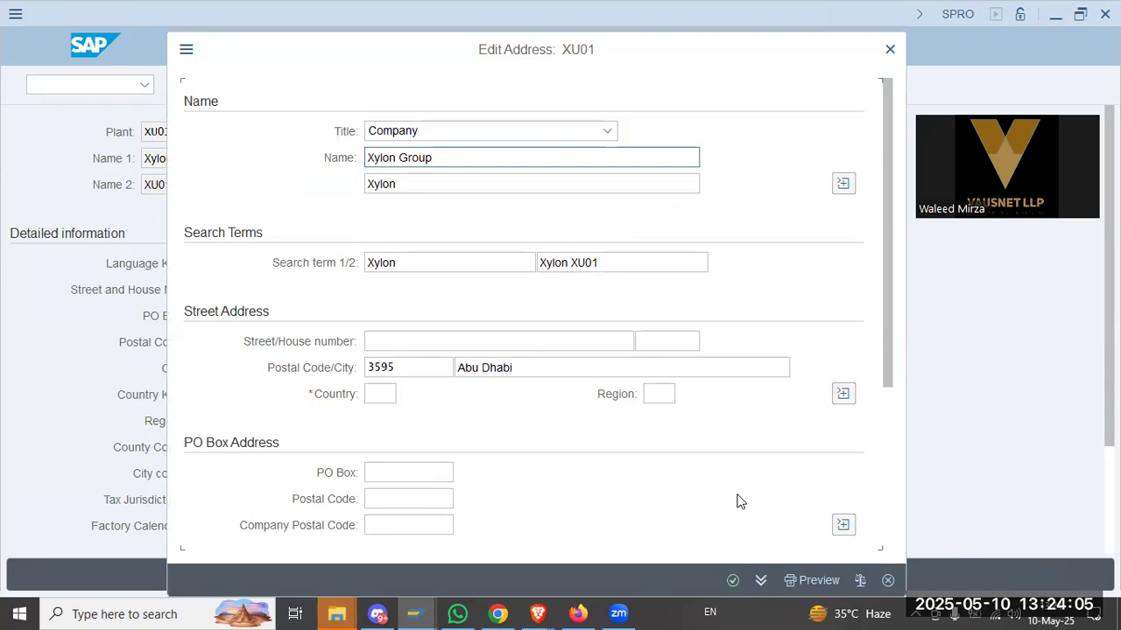
pyautogui.write('ae')
pyautogui.press('Return')
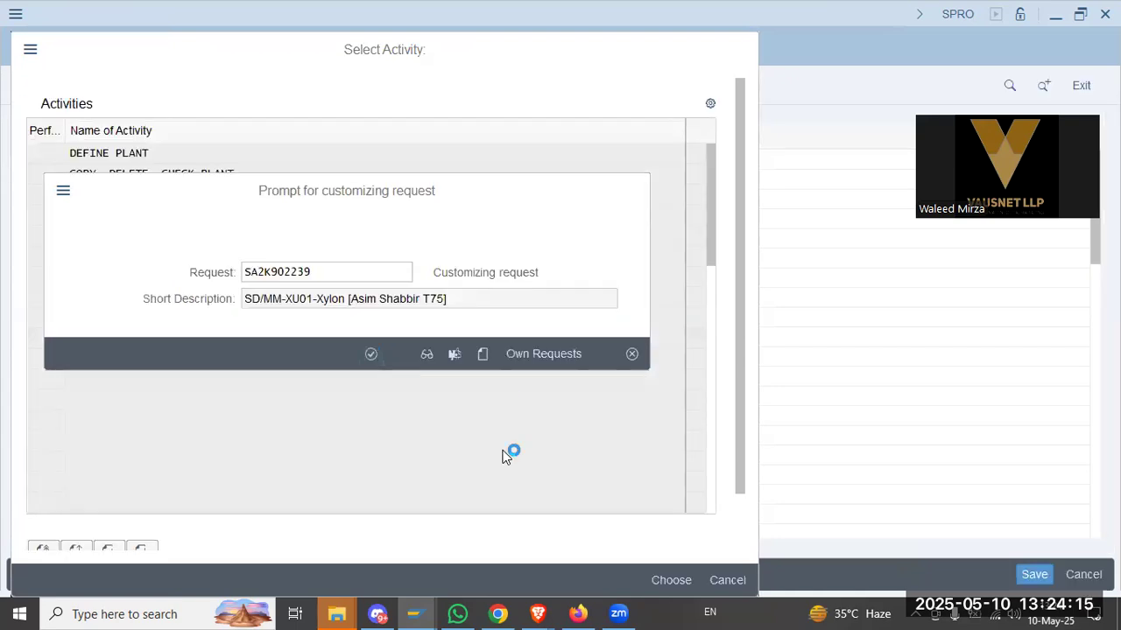
pyautogui.press('Return')
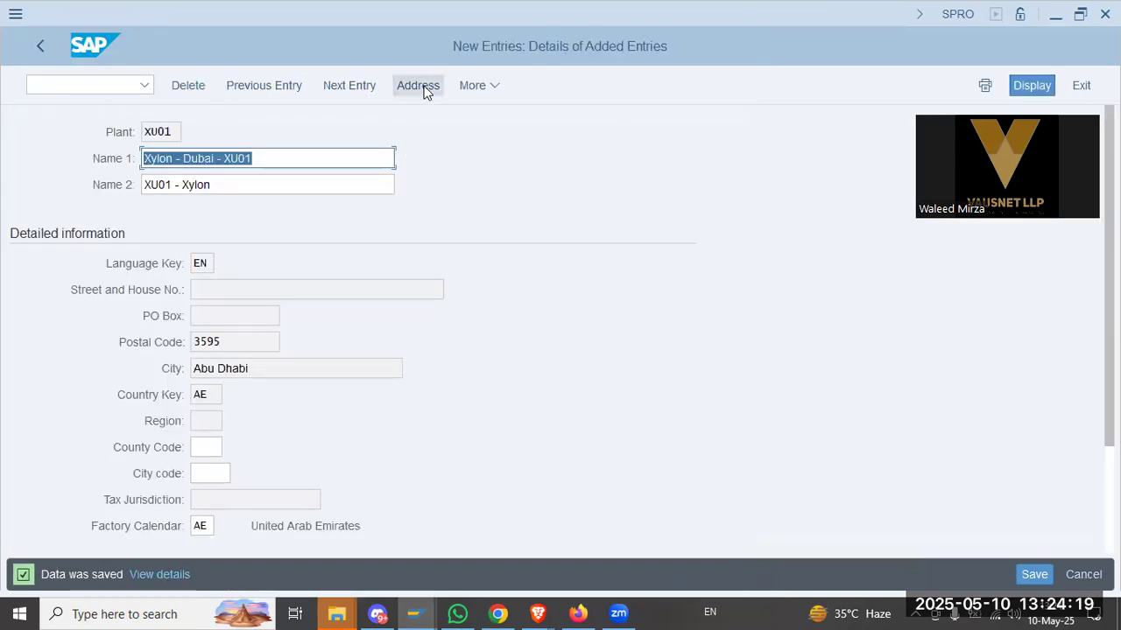
pyautogui.click(418, 86)
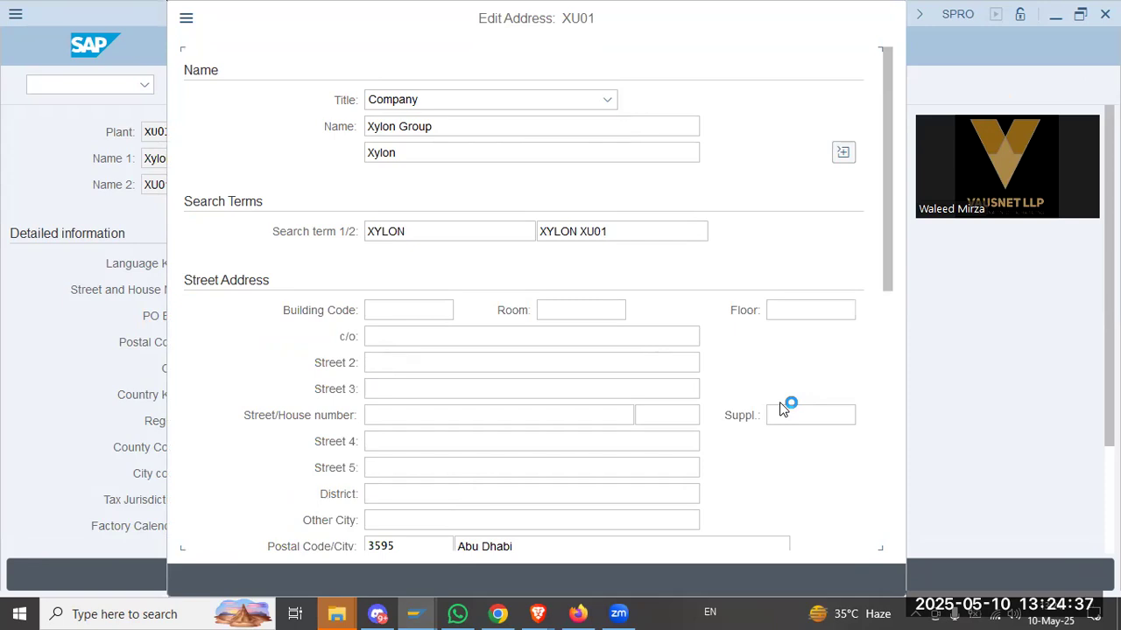
# - Review plant XU01's saved address, including street and tax jurisdiction, then close the dialog
pyautogui.scroll(-1, 596, 365)
pyautogui.click(595, 363)
pyautogui.click(597, 360)
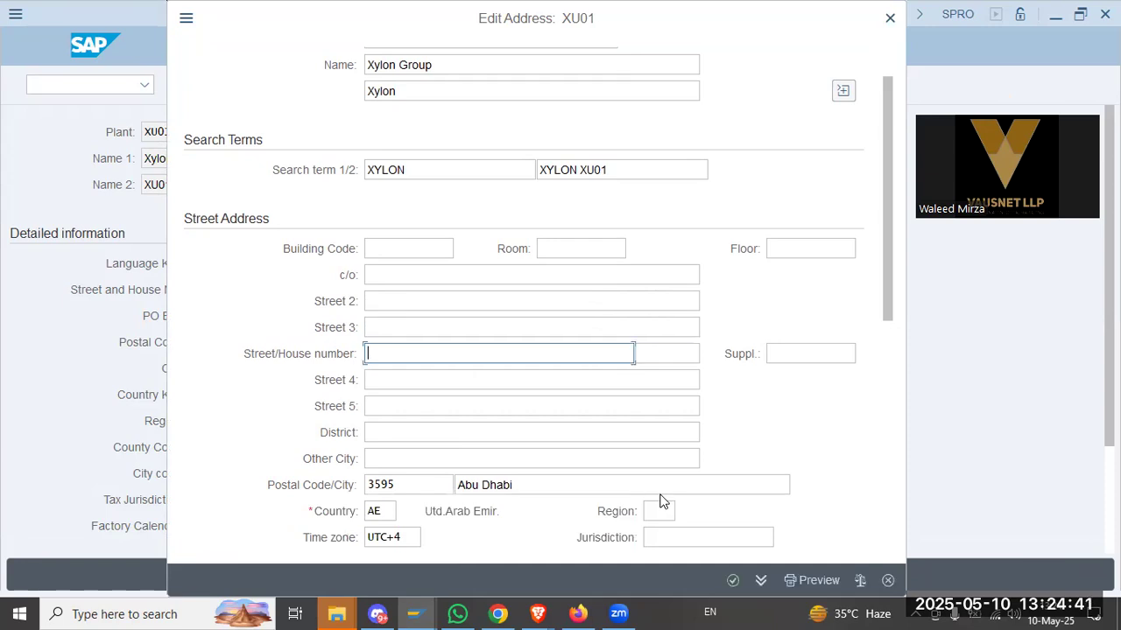
pyautogui.click(688, 533)
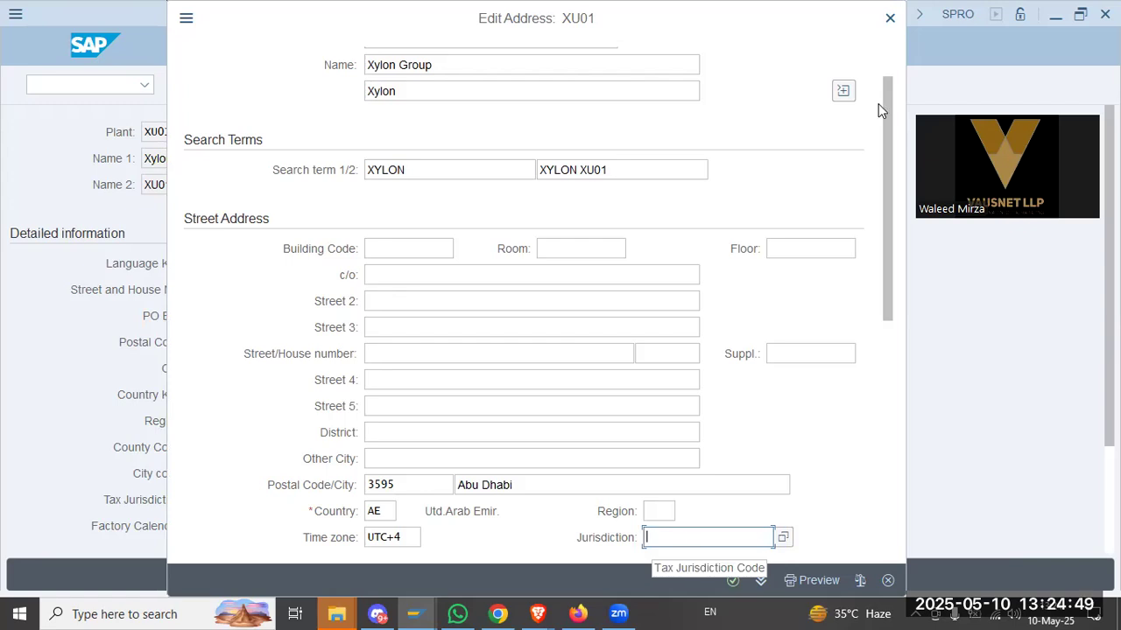
pyautogui.click(890, 18)
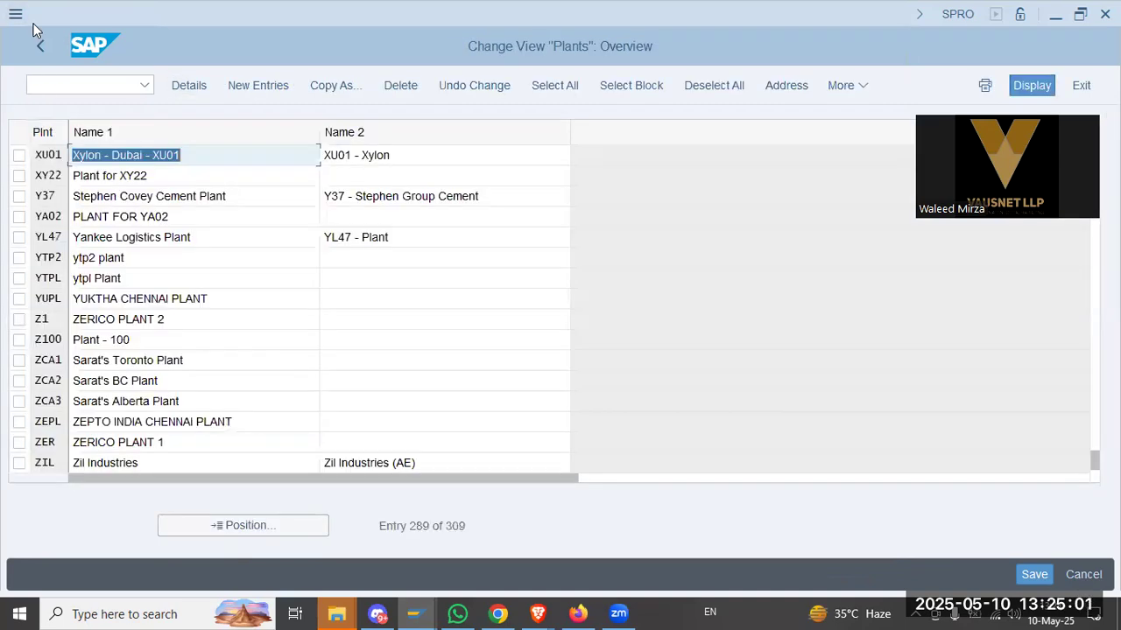
# - Return to the IMG and open Define Location under Logistics - General
pyautogui.click(39, 44)
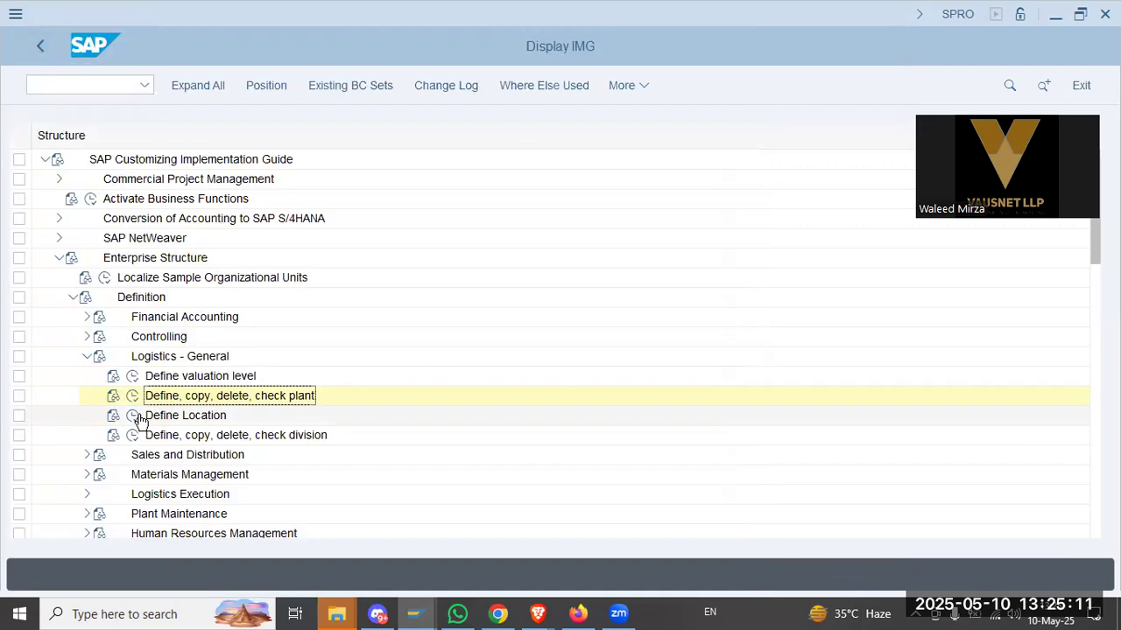
pyautogui.scroll(-1, 74, 403)
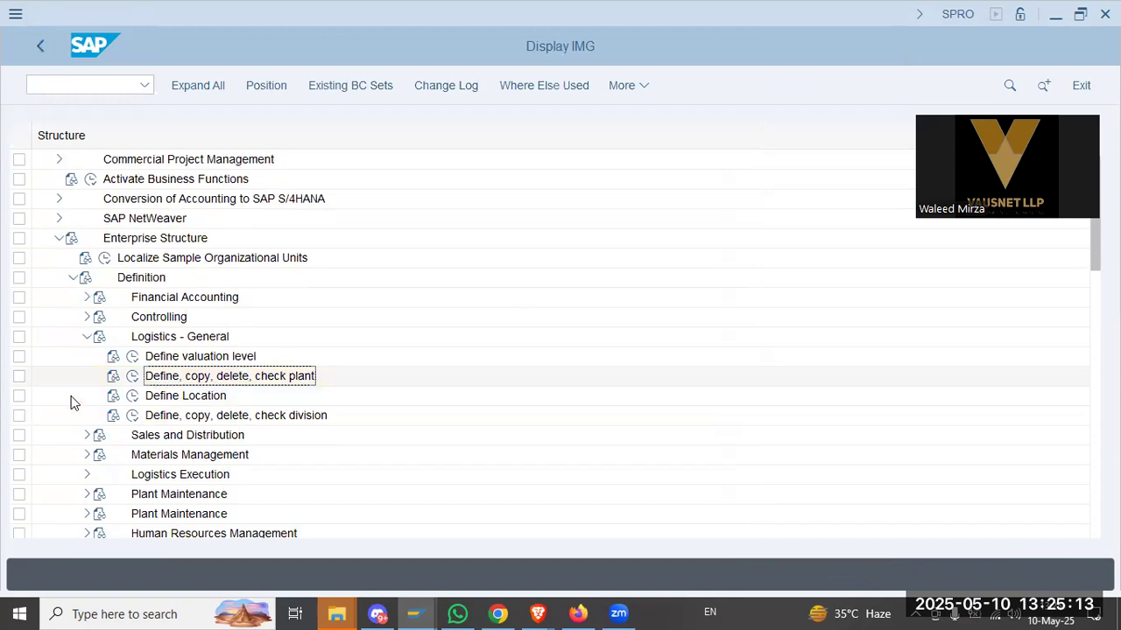
pyautogui.scroll(-2, 140, 365)
pyautogui.scroll(-1, 131, 341)
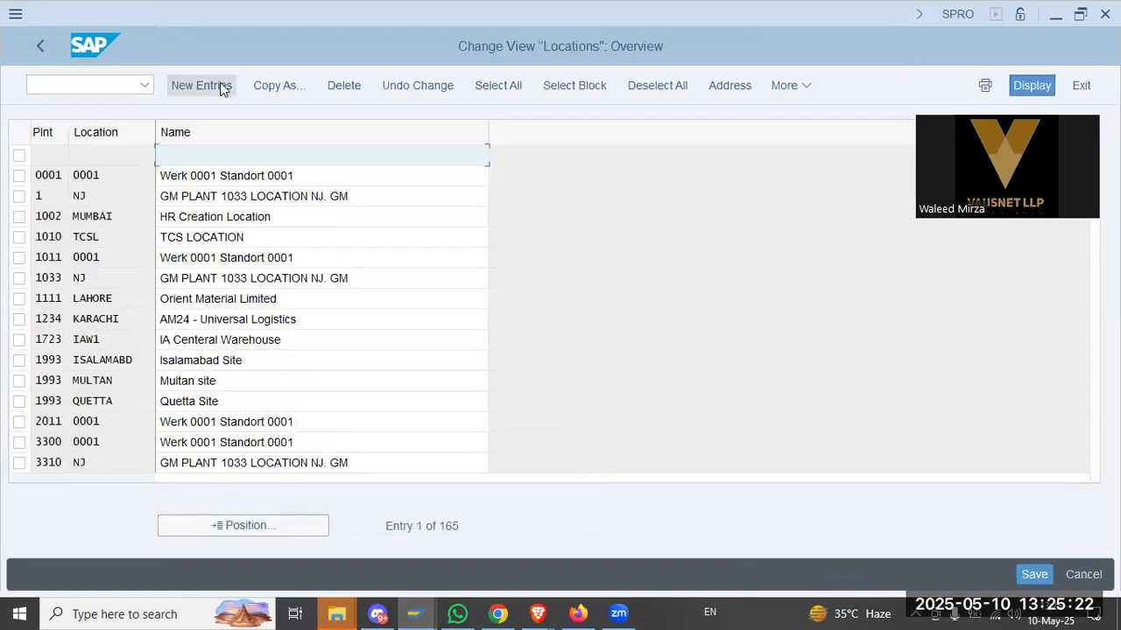
pyautogui.click(225, 87)
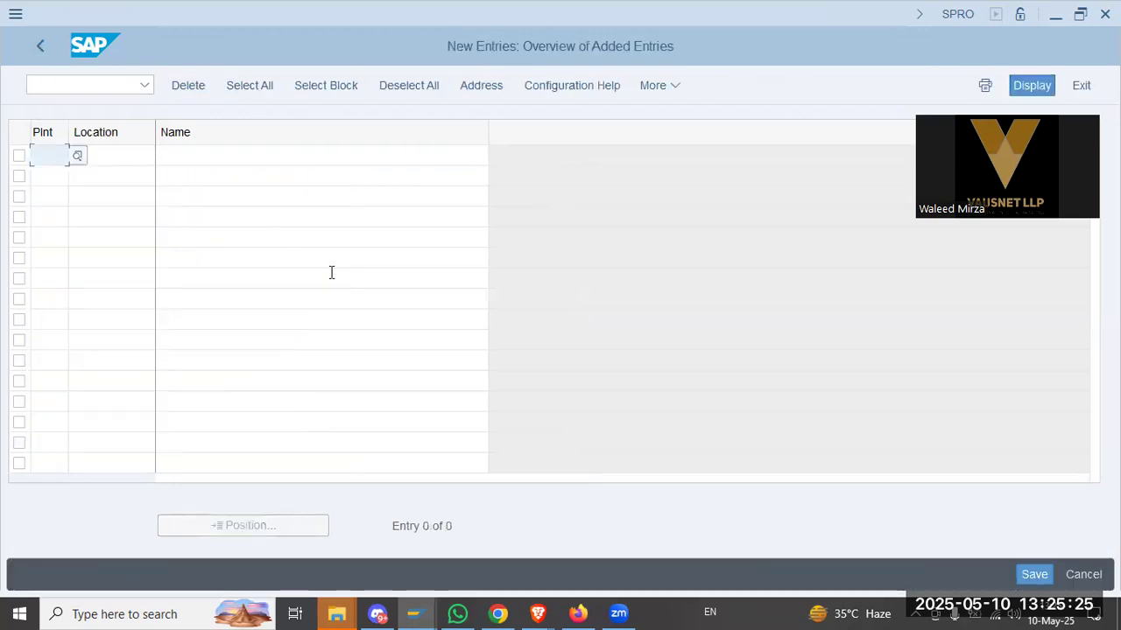
# - Add location 1010 named 'XU01 - Dubai' for plant XU01, fixing the mistyped location code
pyautogui.write('xu01')
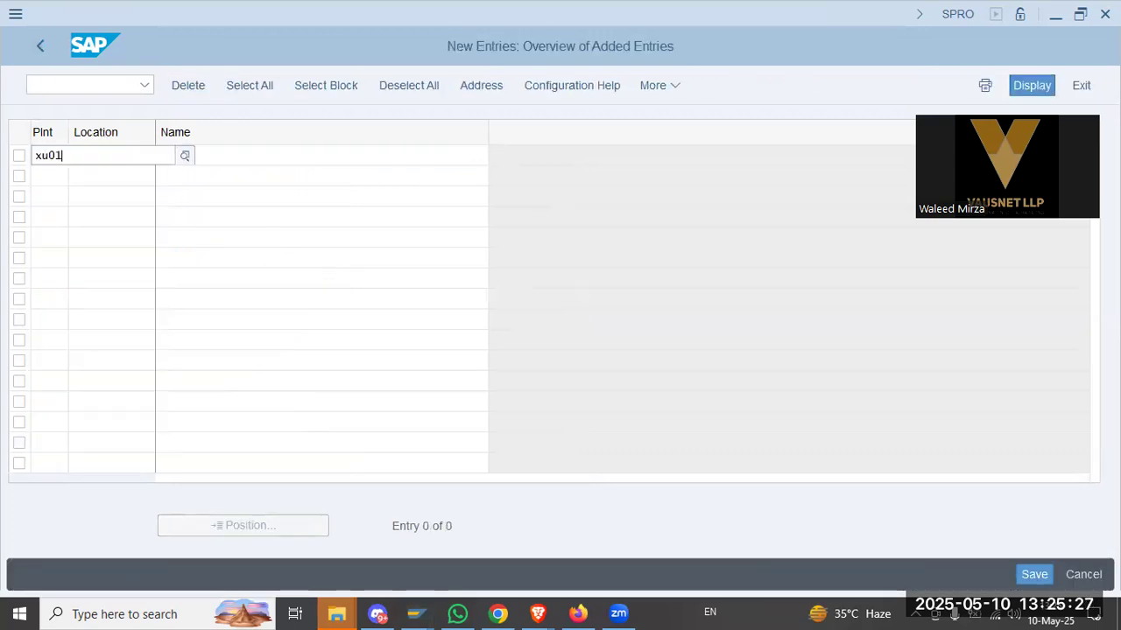
pyautogui.press('Tab')
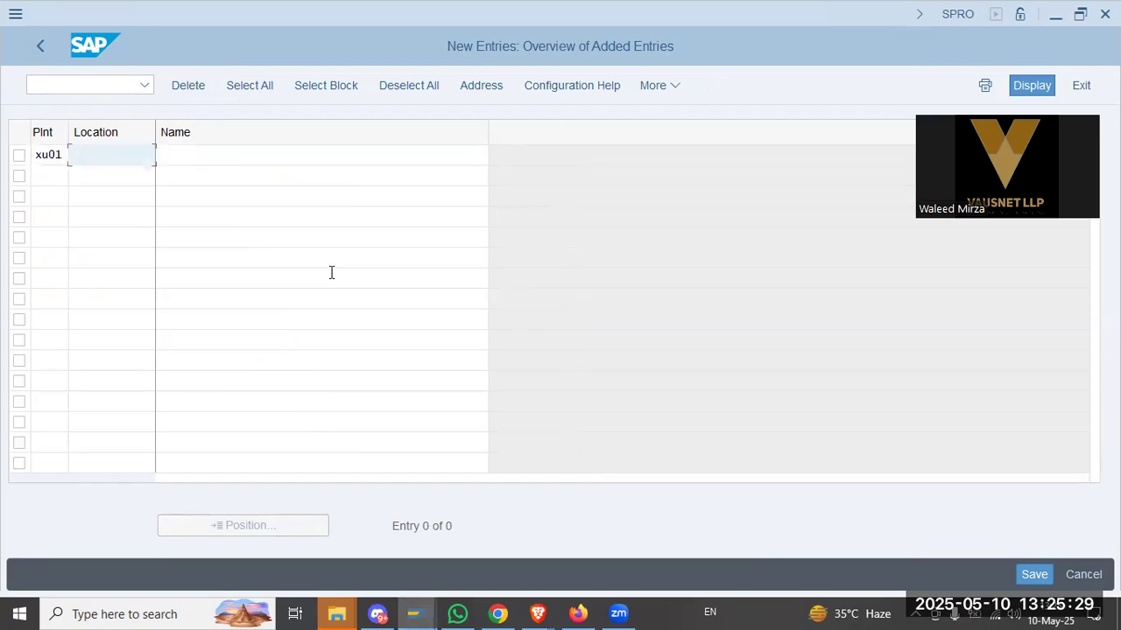
pyautogui.write('10101')
pyautogui.press('Tab')
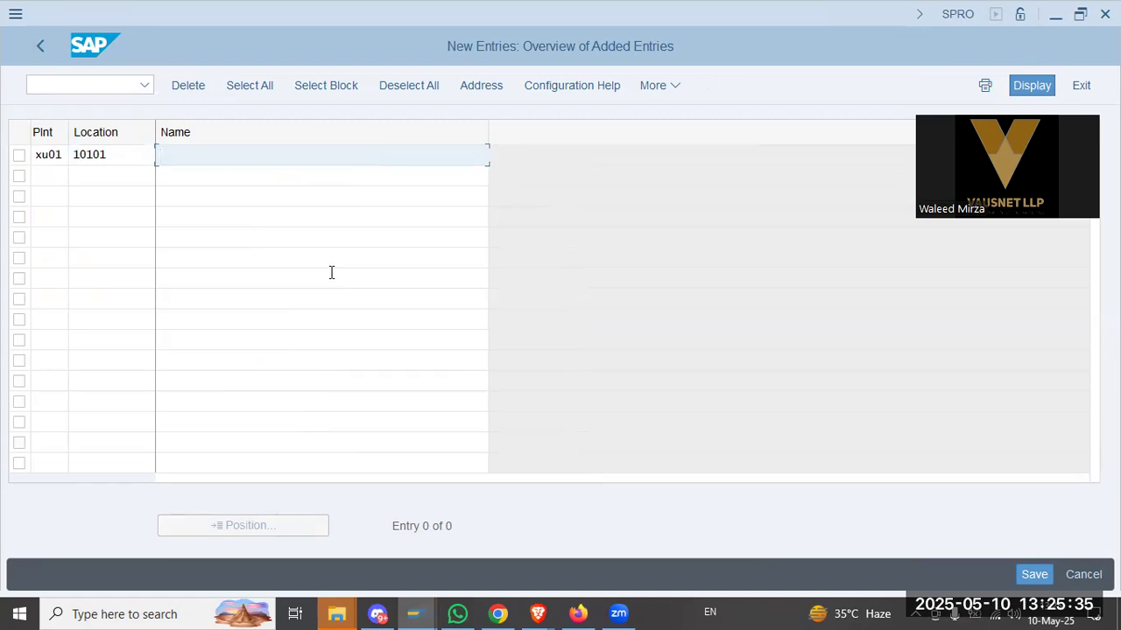
pyautogui.hotkey('shift', 'Tab')
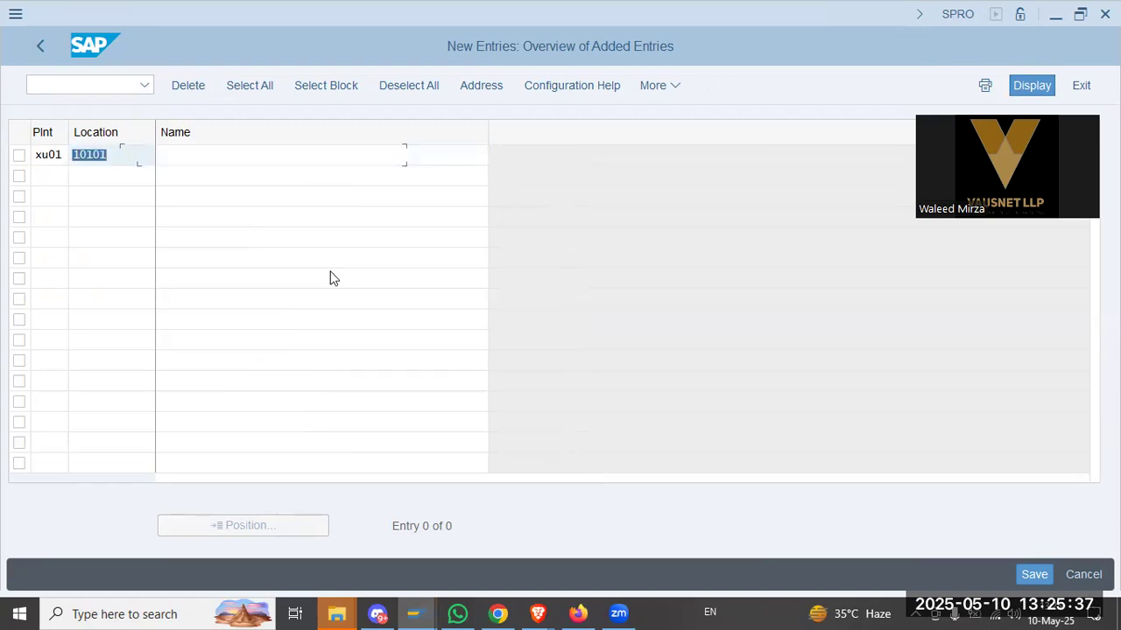
pyautogui.press('End')
pyautogui.press('BackSpace')
pyautogui.press('Tab')
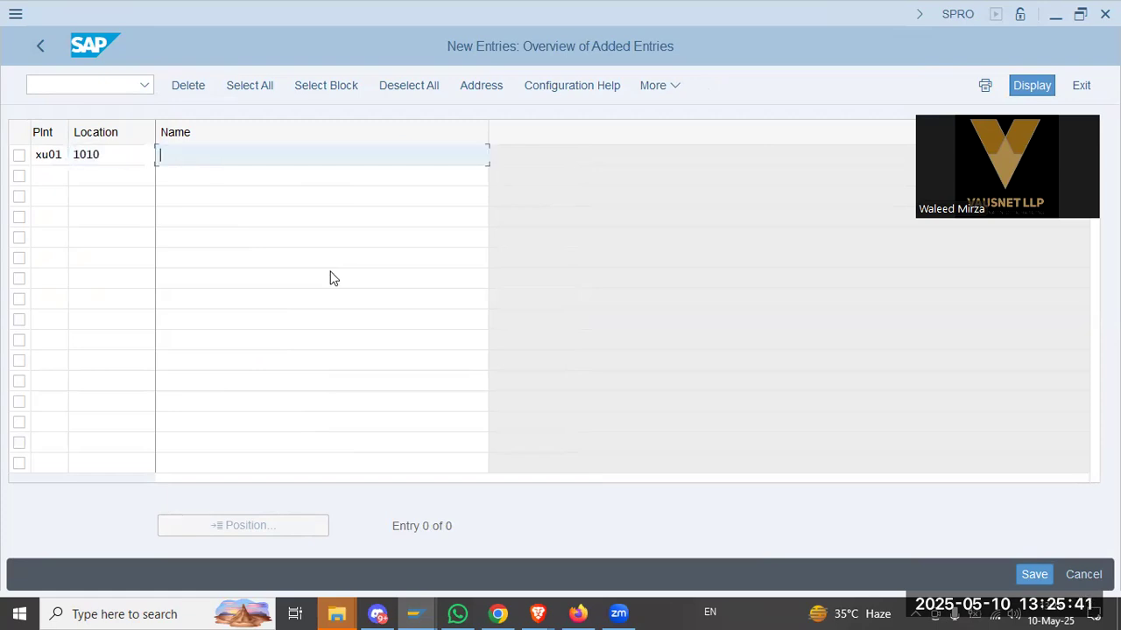
pyautogui.write('XU01 - Dubai')
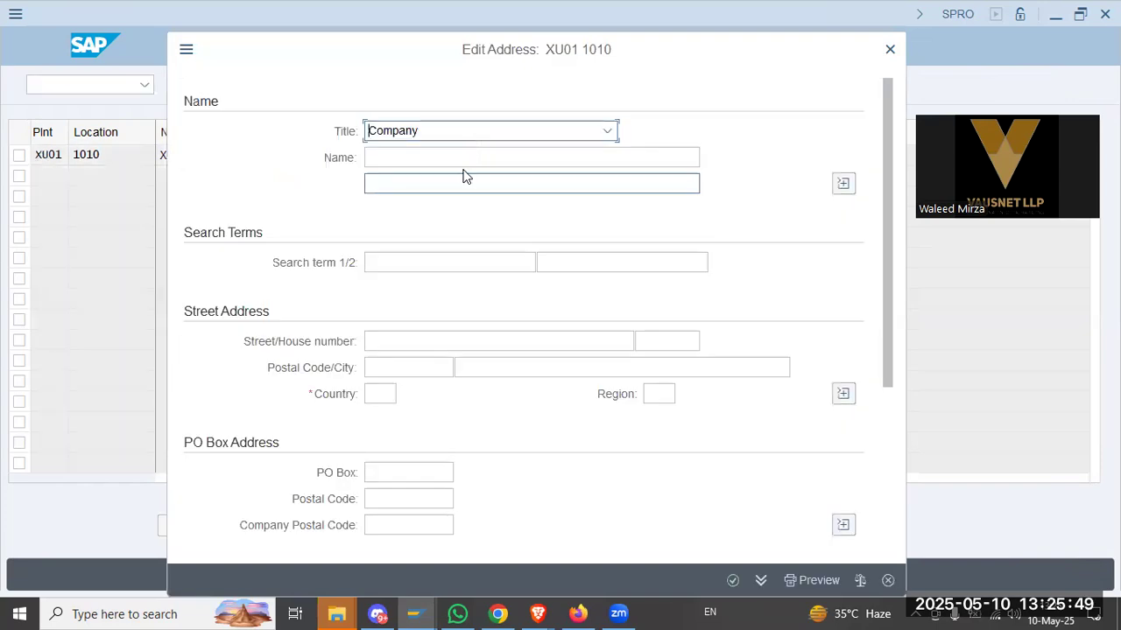
# - Enter Xylon Group and Xylon as the two name lines of location 1010's address
pyautogui.click(466, 157)
pyautogui.click(466, 157)
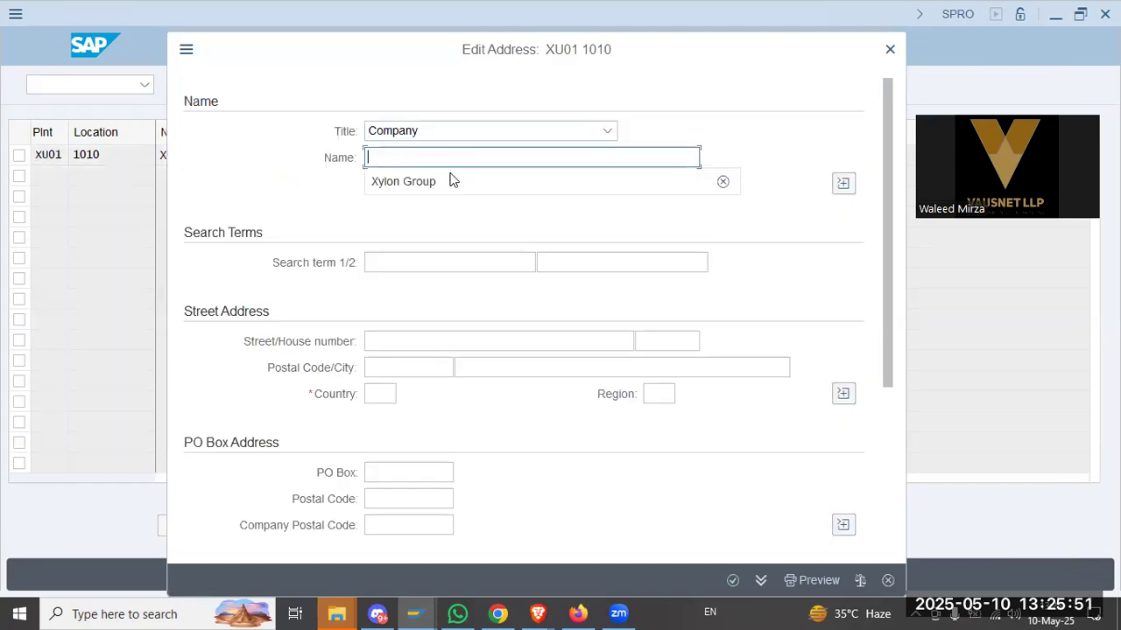
pyautogui.click(427, 184)
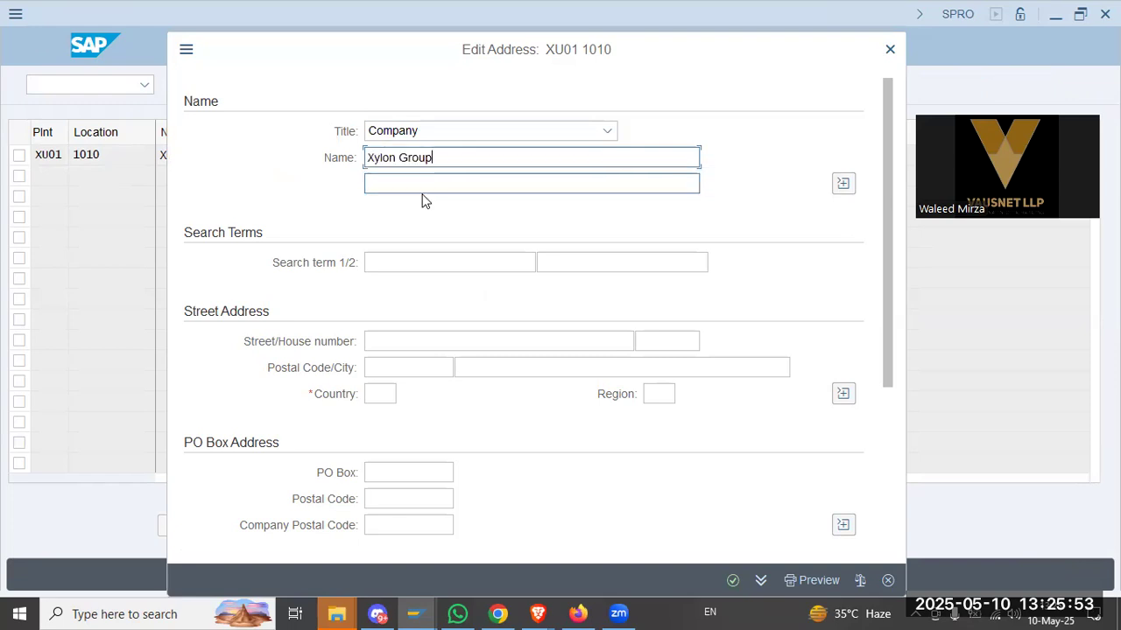
pyautogui.press('Tab')
pyautogui.write('Xylon')
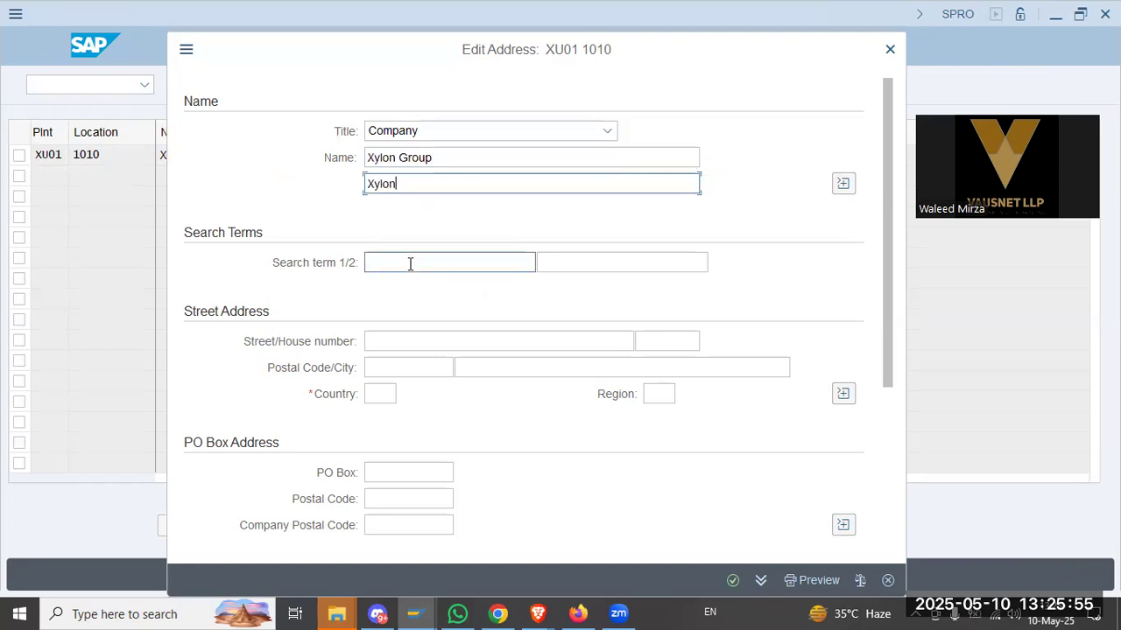
# - Fill in search terms Xylon and Xylon XU01, postal code 3595, city Abu Dhabi, country ae
pyautogui.click(409, 264)
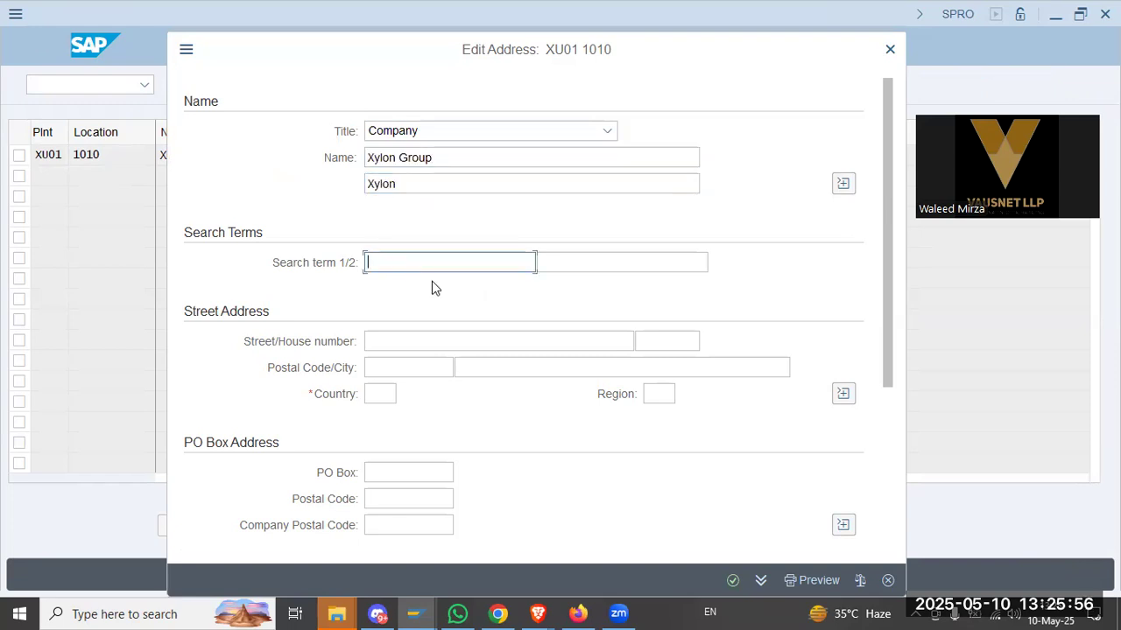
pyautogui.click(584, 262)
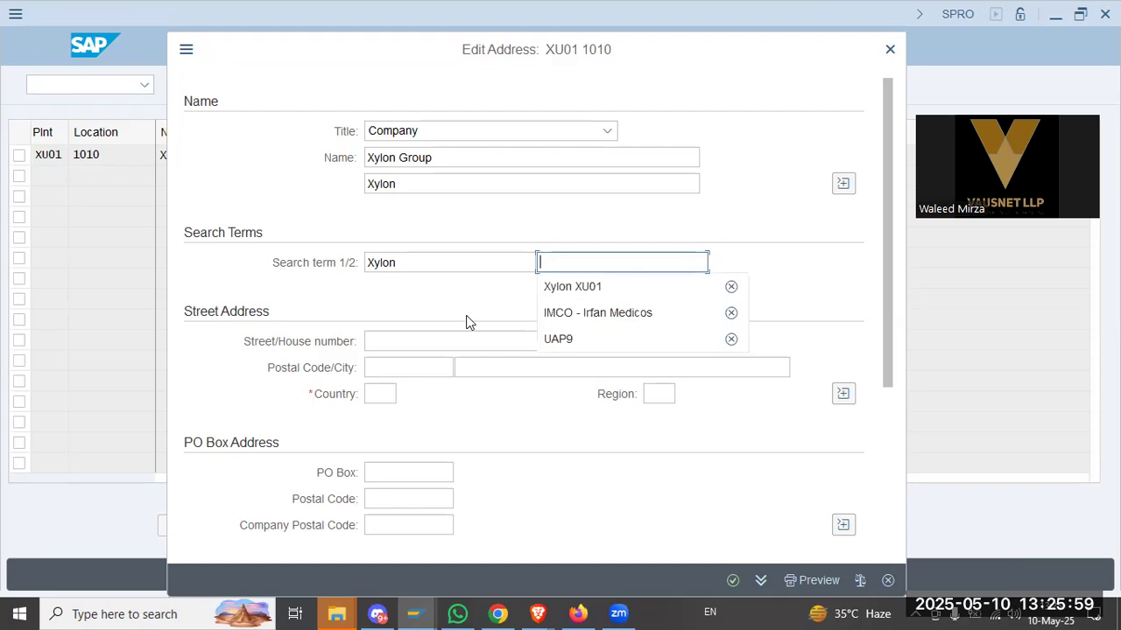
pyautogui.press('Down')
pyautogui.click(437, 368)
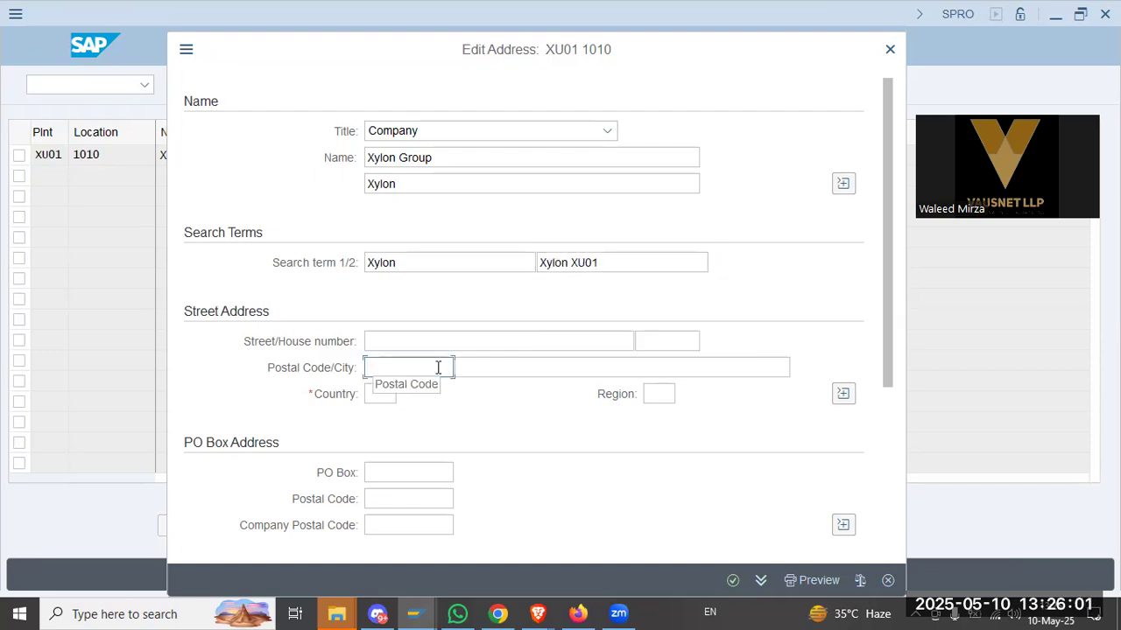
pyautogui.write('3595')
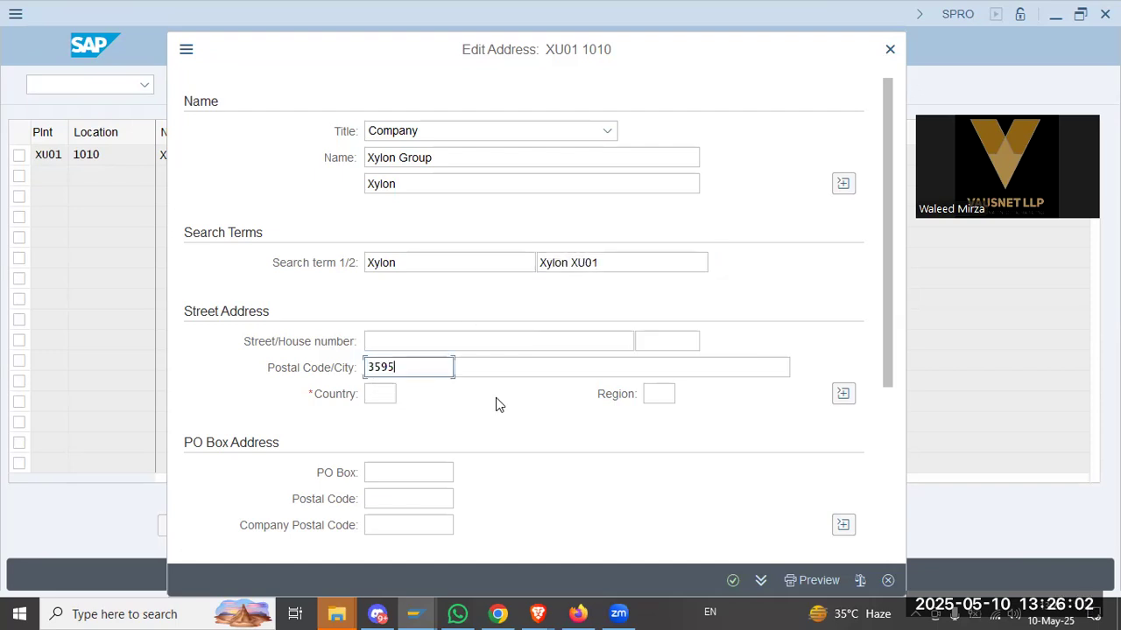
pyautogui.click(563, 368)
pyautogui.press('Down')
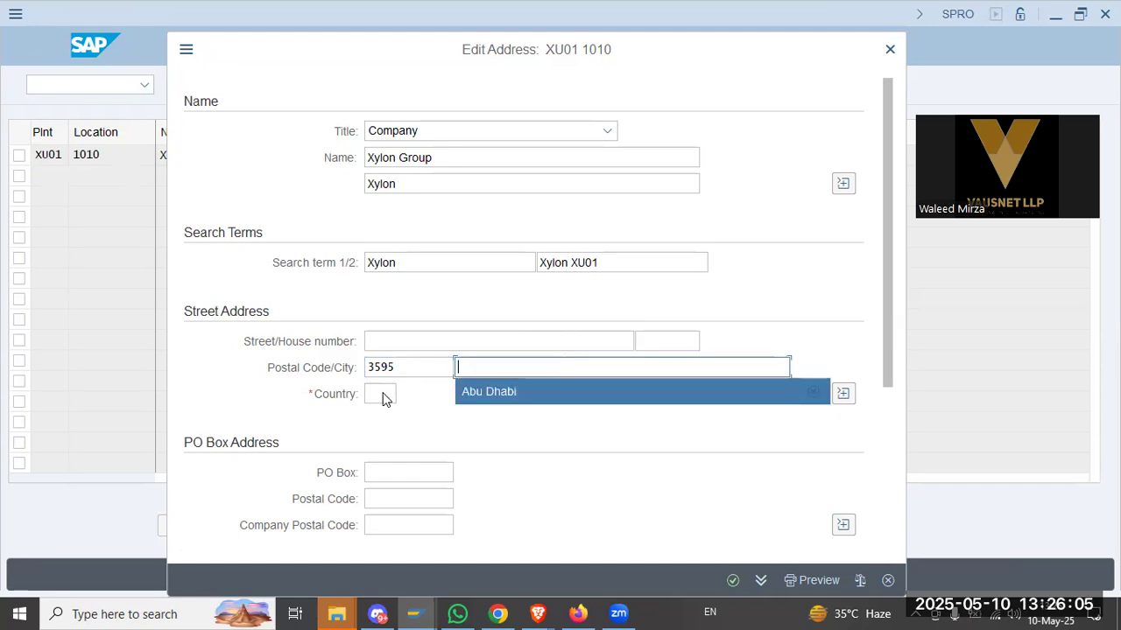
pyautogui.press('Tab')
pyautogui.write('ae')
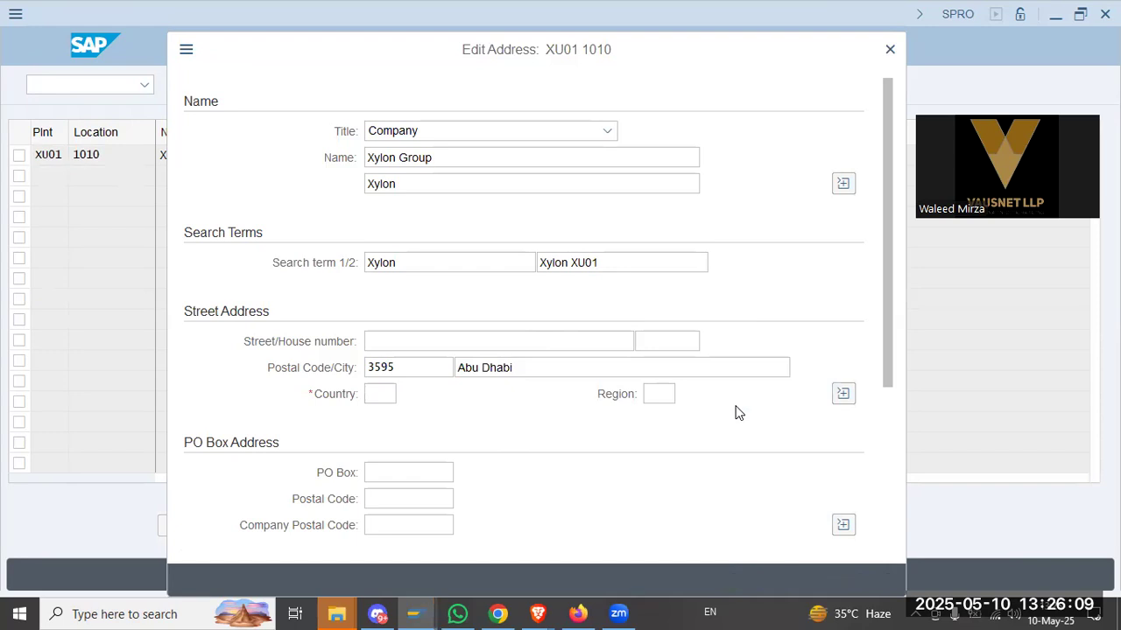
pyautogui.write('ae')
# - Confirm the address, save location 1010, and return to the IMG tree with Logistics - General collapsed
pyautogui.click(734, 584)
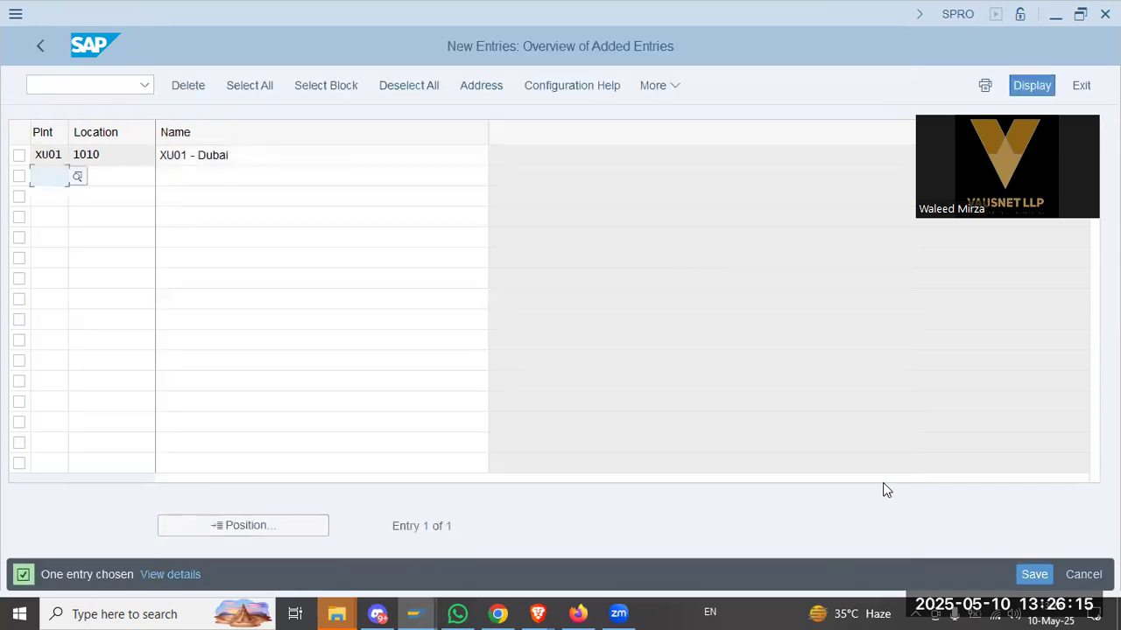
pyautogui.hotkey('ctrl', 's')
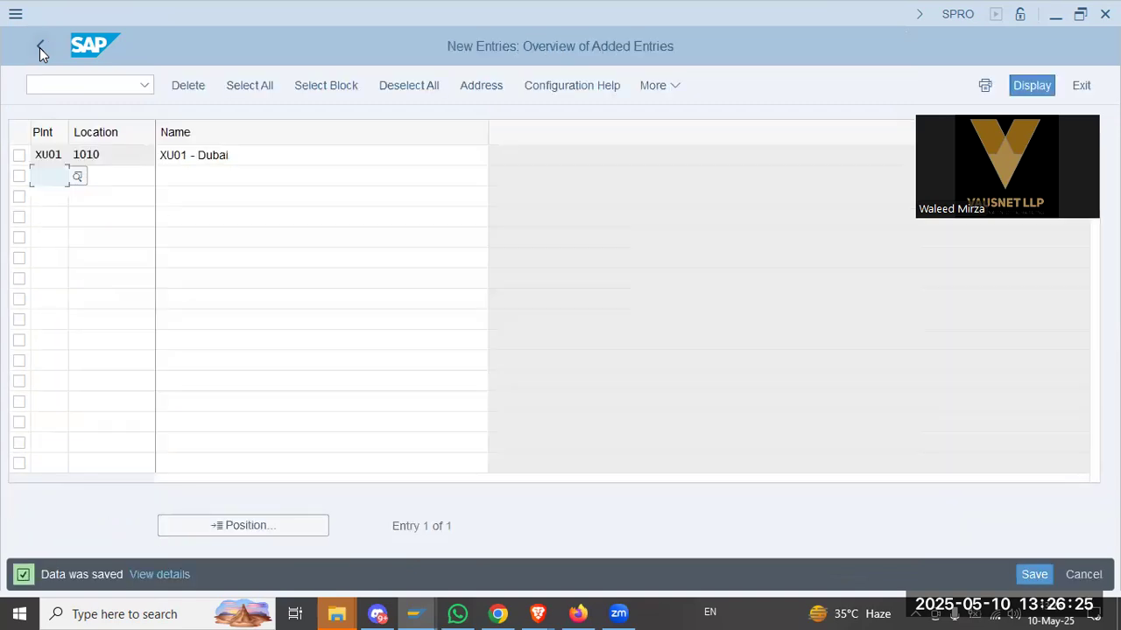
pyautogui.click(39, 47)
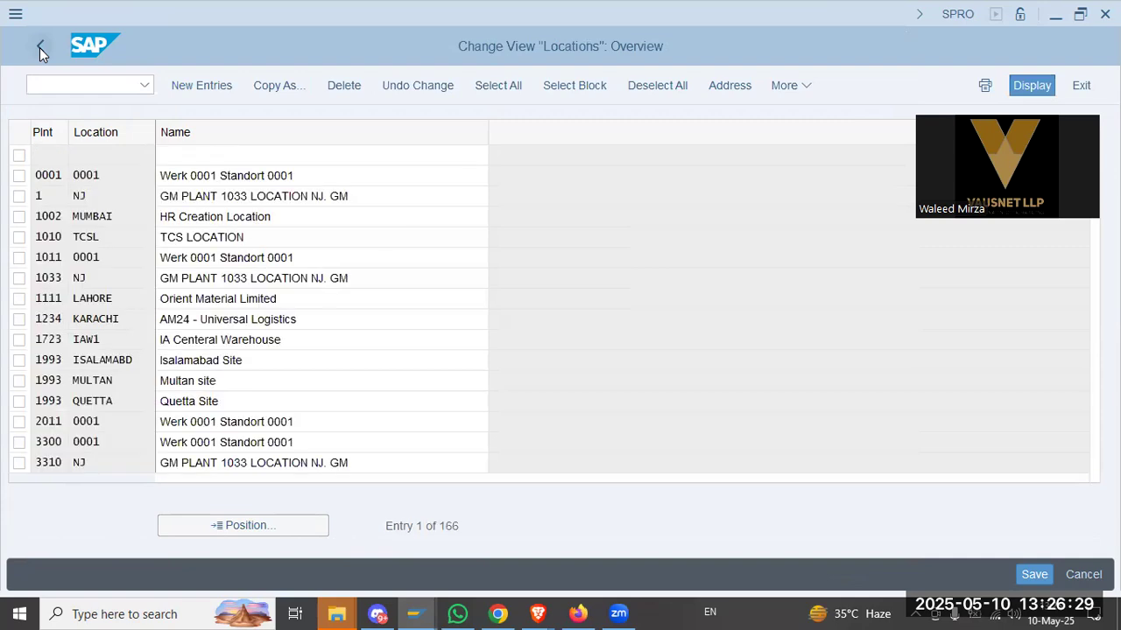
pyautogui.click(40, 48)
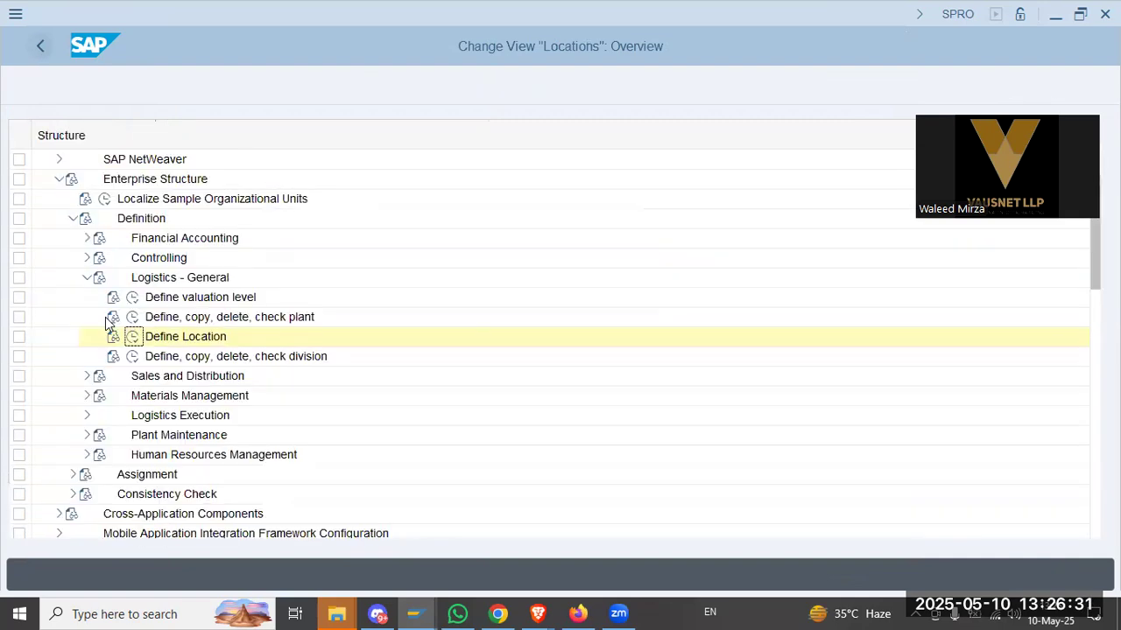
pyautogui.click(86, 278)
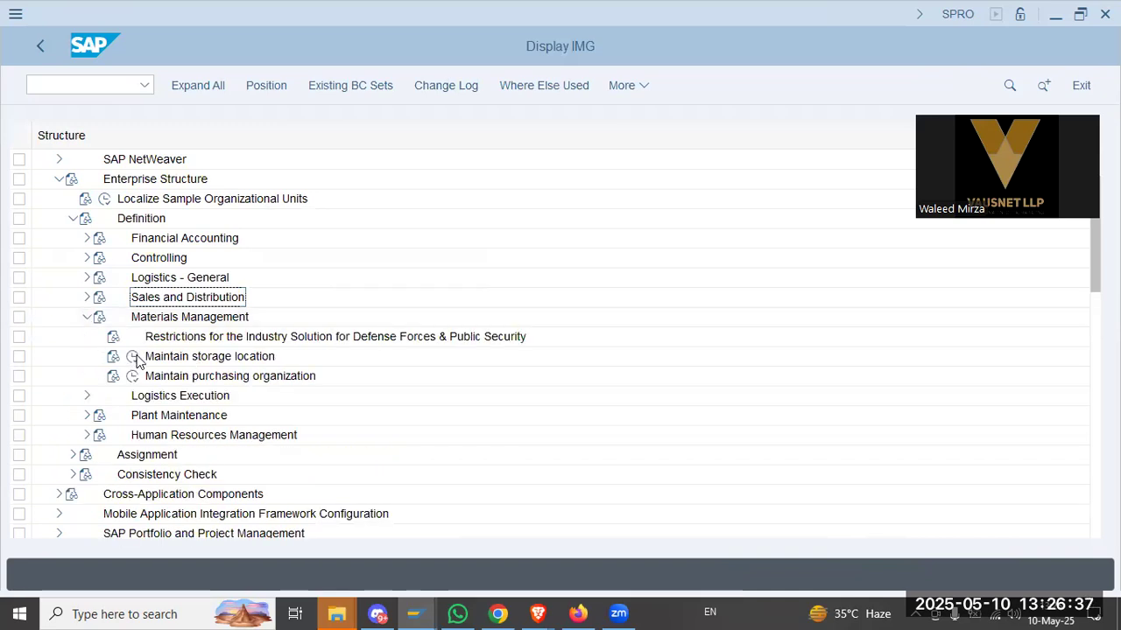
# - Run Maintain storage location for plant XU01
pyautogui.click(132, 357)
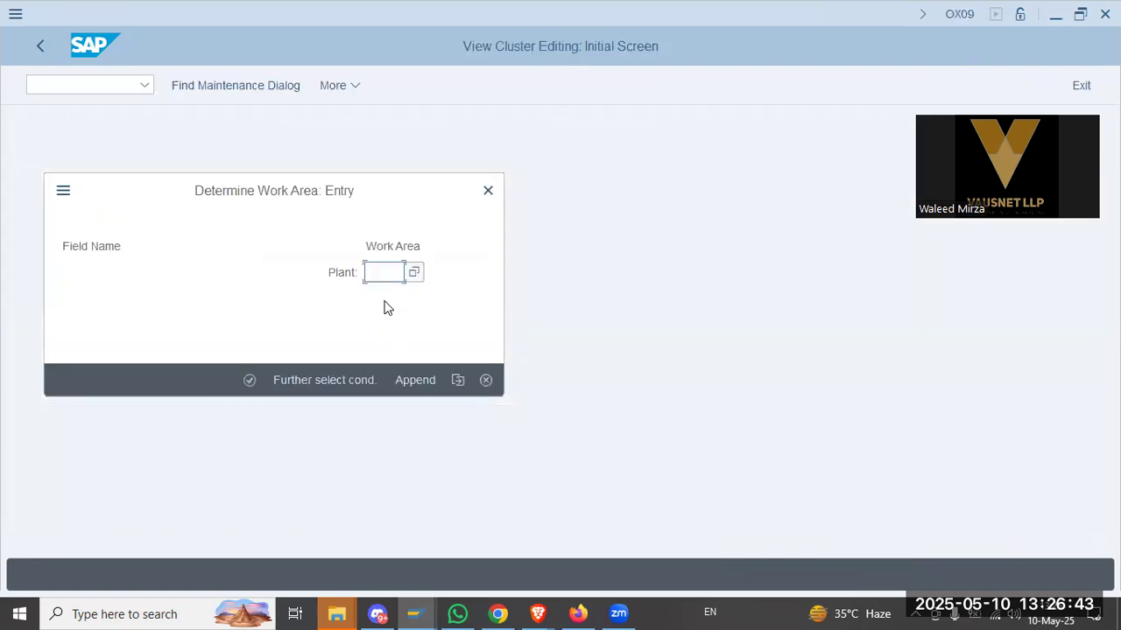
pyautogui.write('xu01')
pyautogui.press('Return')
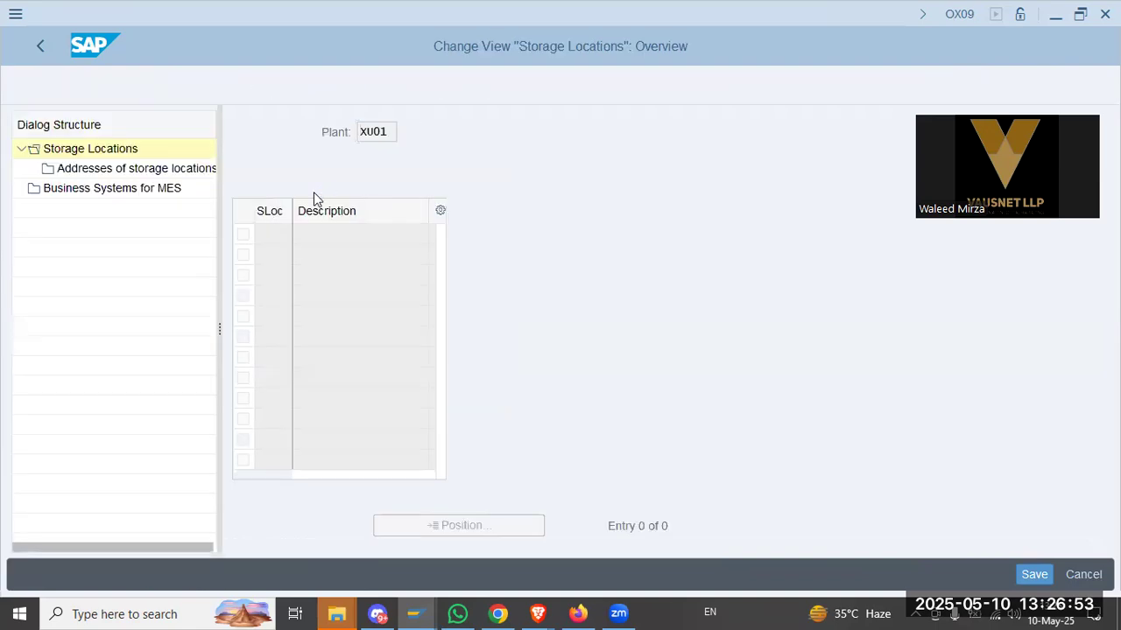
# - Add storage locations 1010 Finished Good, 3000 Raw Material and 2020 Semi-Finished Go
pyautogui.write('1010')
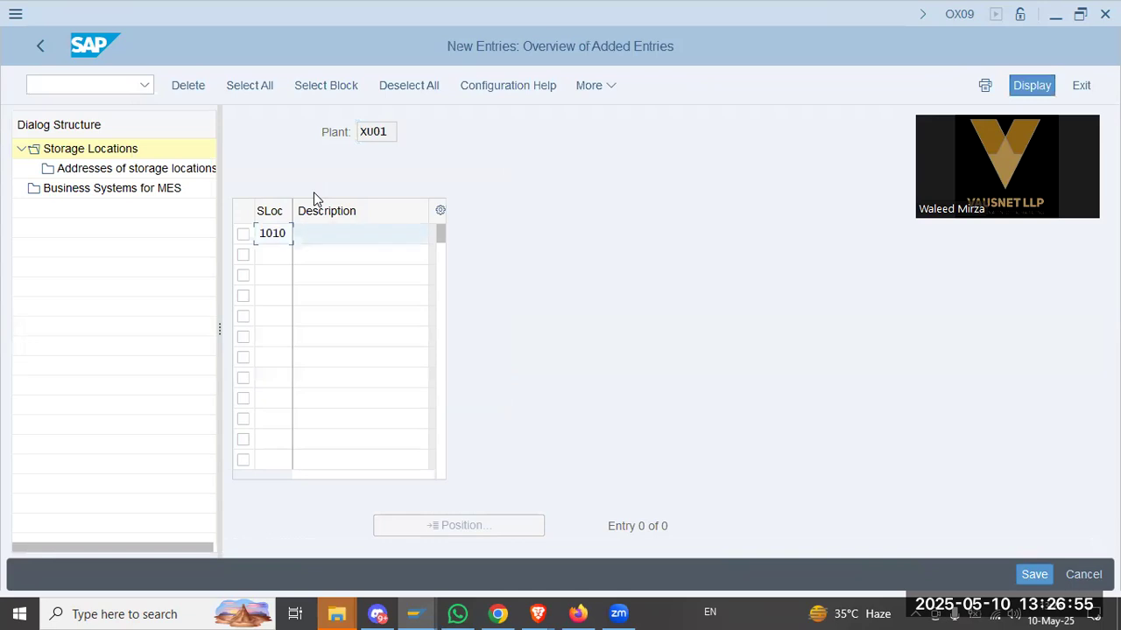
pyautogui.press('Tab')
pyautogui.write('Finished')
pyautogui.write('Good')
pyautogui.press('Tab')
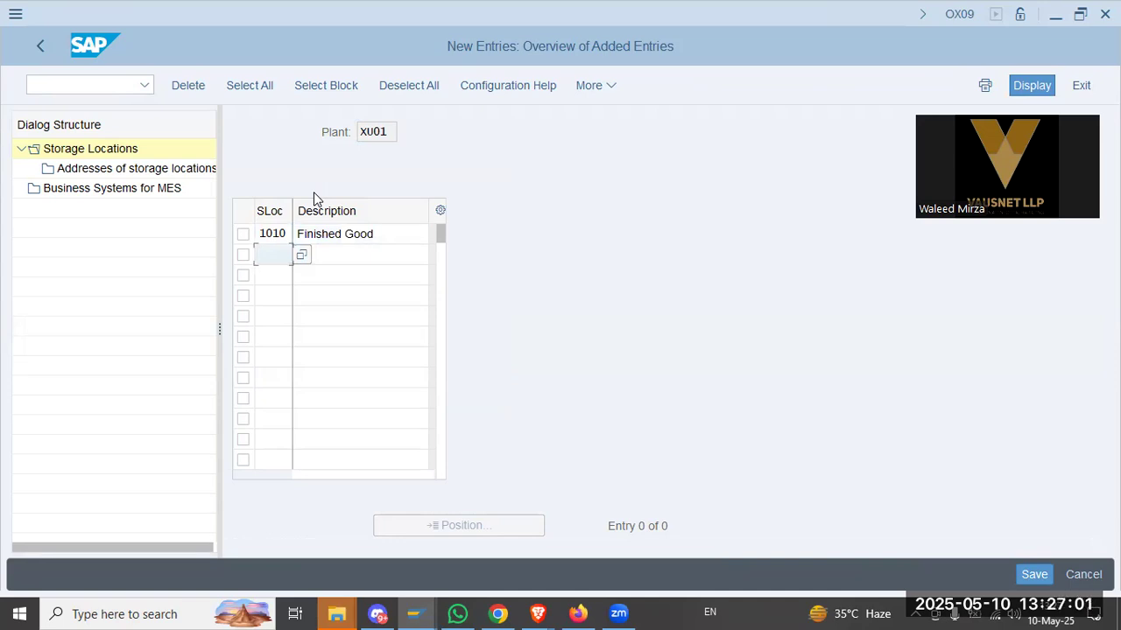
pyautogui.write('3000')
pyautogui.press('Tab')
pyautogui.write('R')
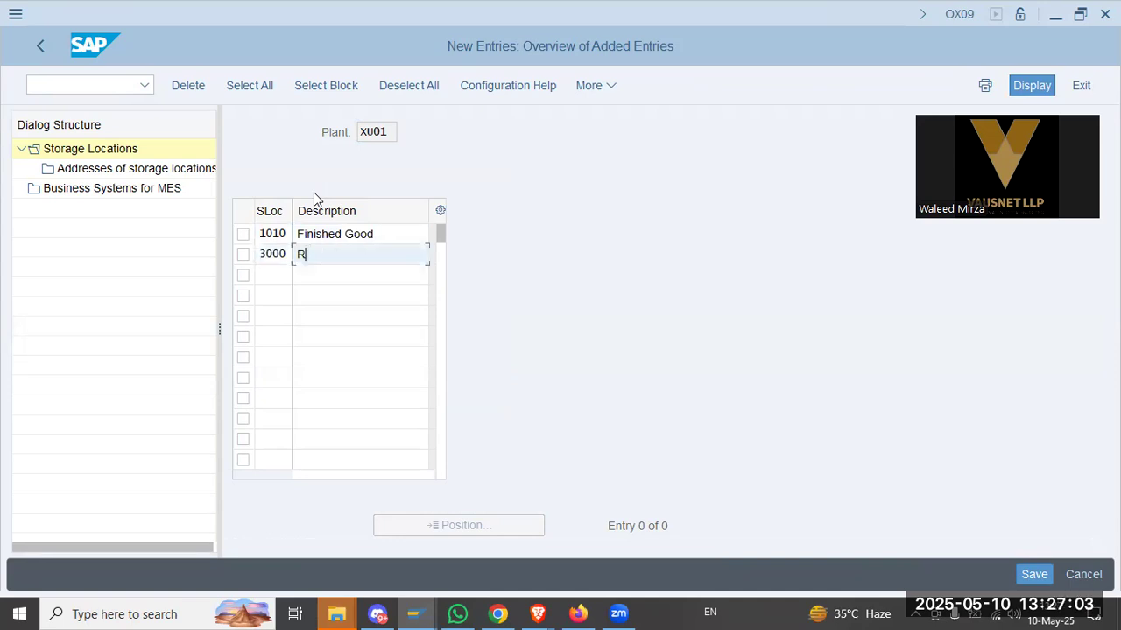
pyautogui.write('aw Material')
pyautogui.press('Tab')
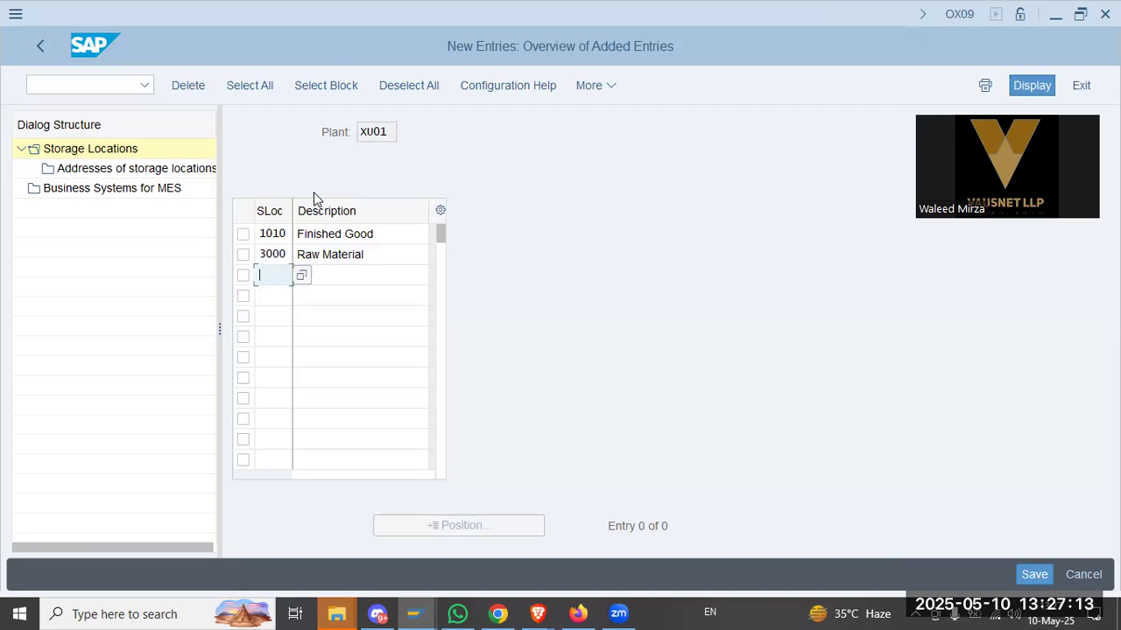
pyautogui.write('2020')
pyautogui.press('Tab')
pyautogui.write('S')
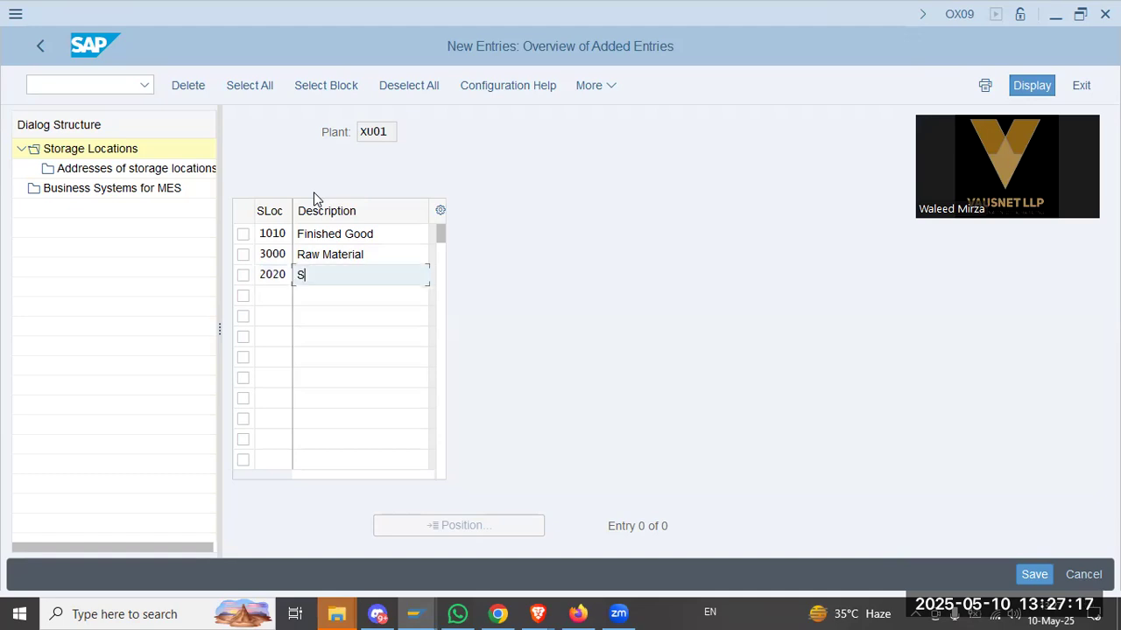
pyautogui.write('emi-Finished G')
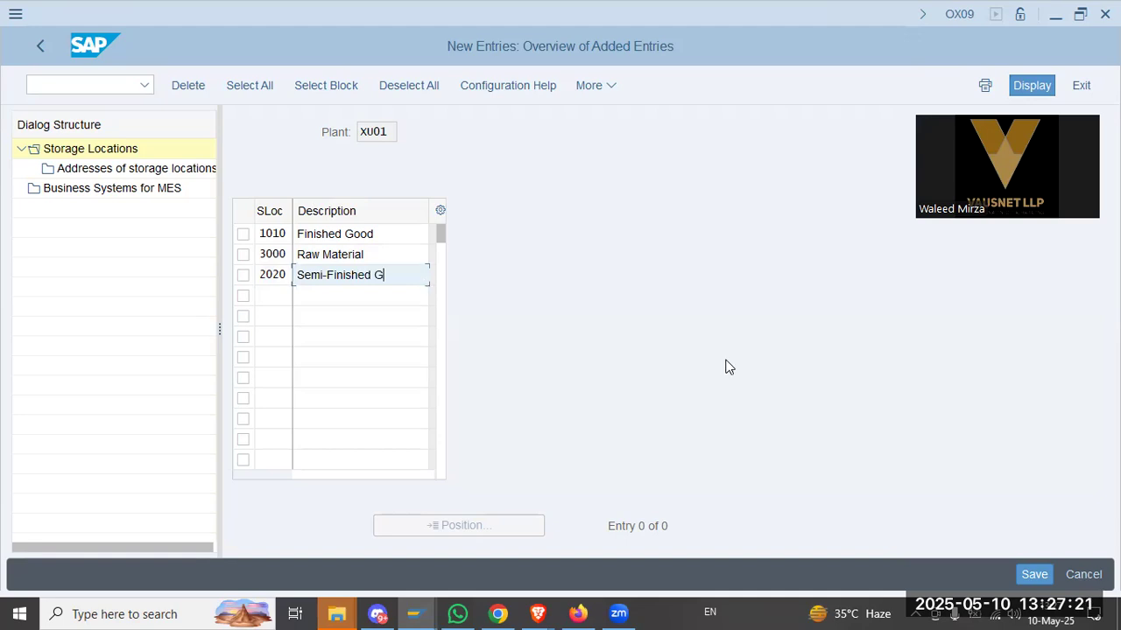
pyautogui.write('o')
pyautogui.press('Return')
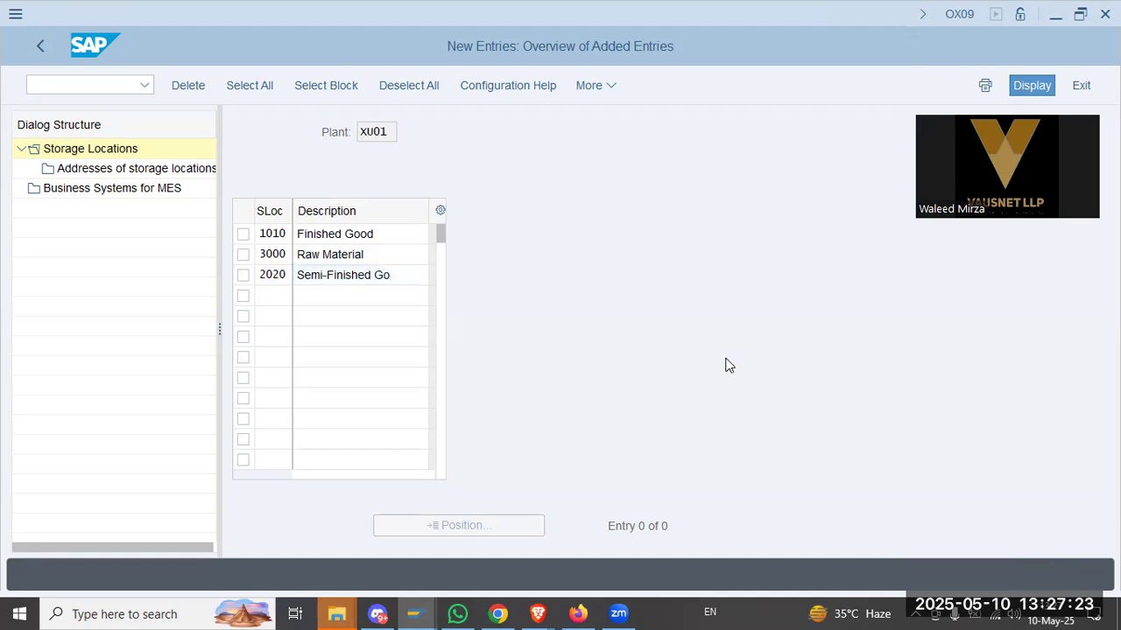
# - Save the storage locations to the customizing request and go back to the overview
pyautogui.click(1020, 567)
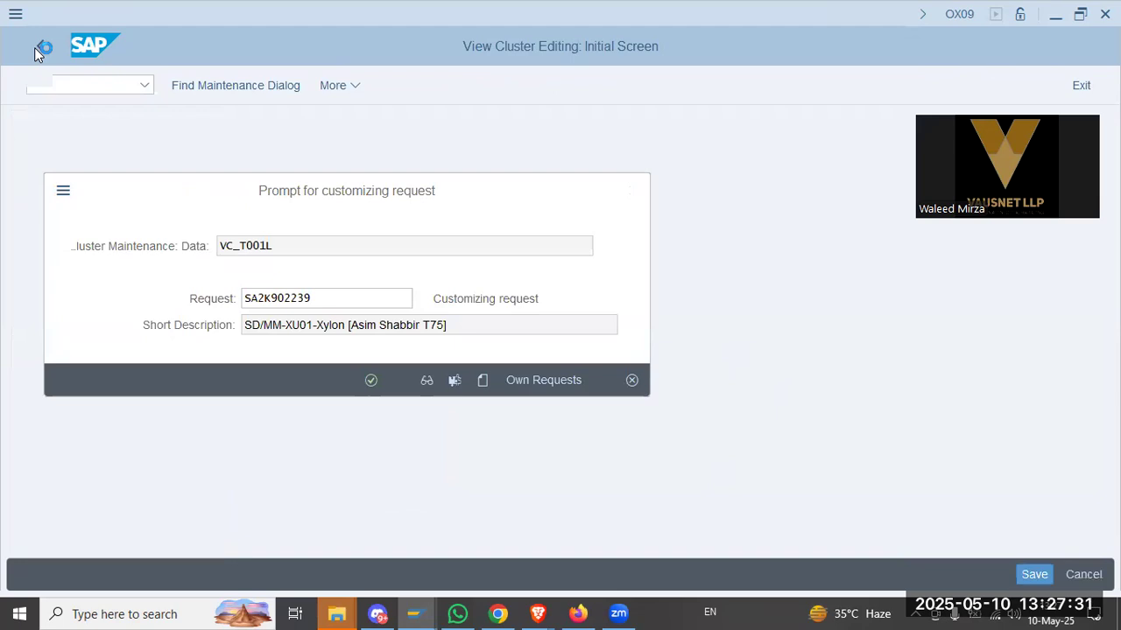
pyautogui.press('Return')
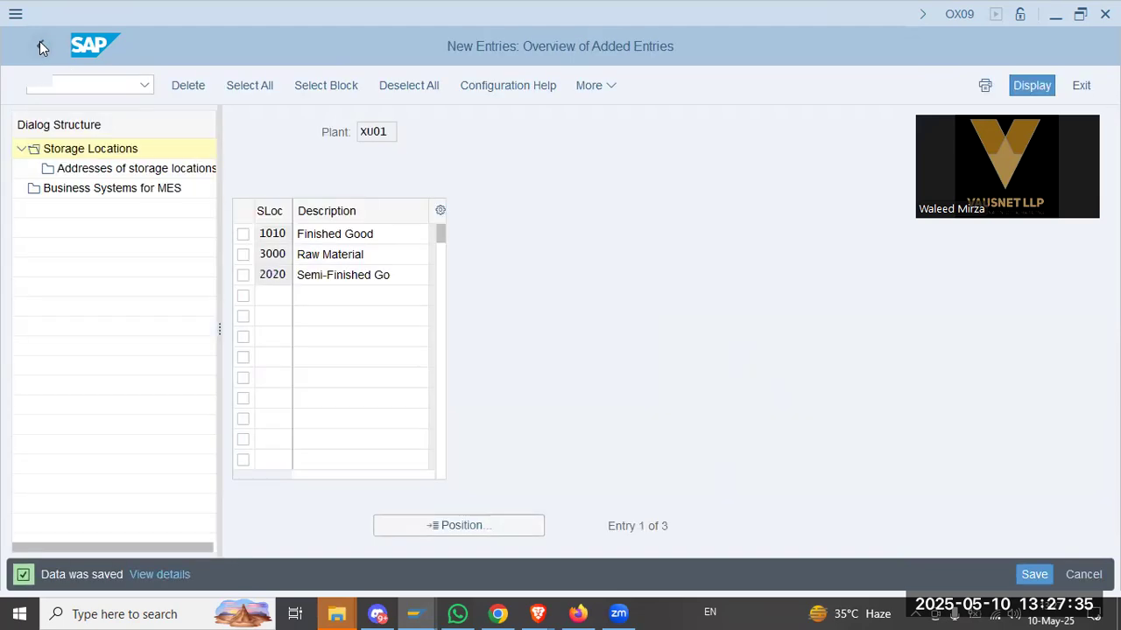
pyautogui.click(39, 45)
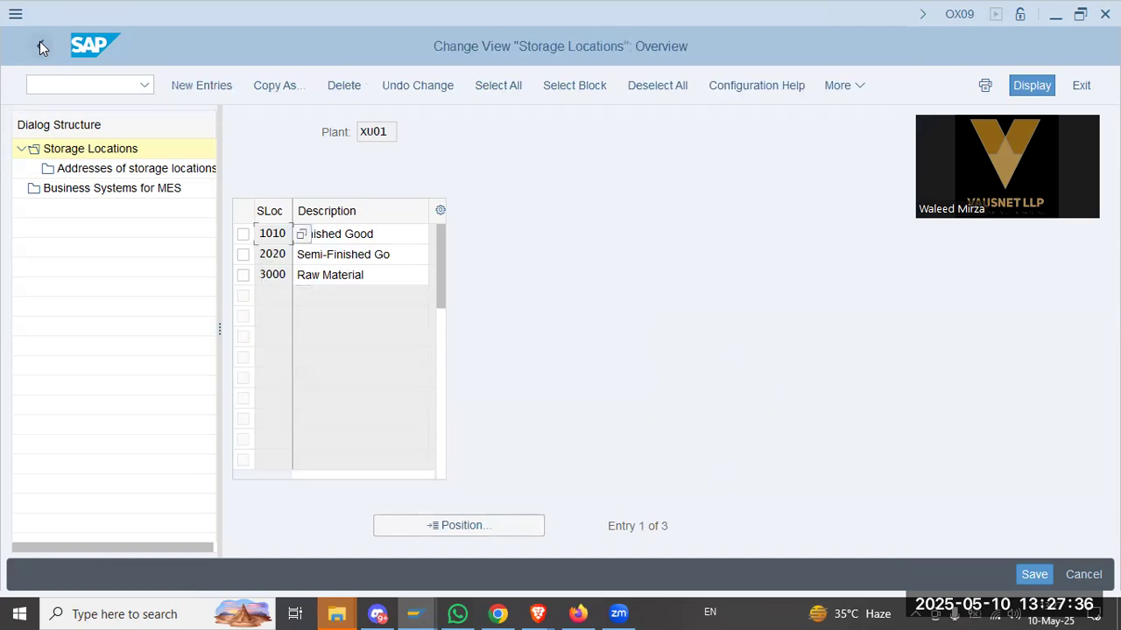
pyautogui.click(104, 170)
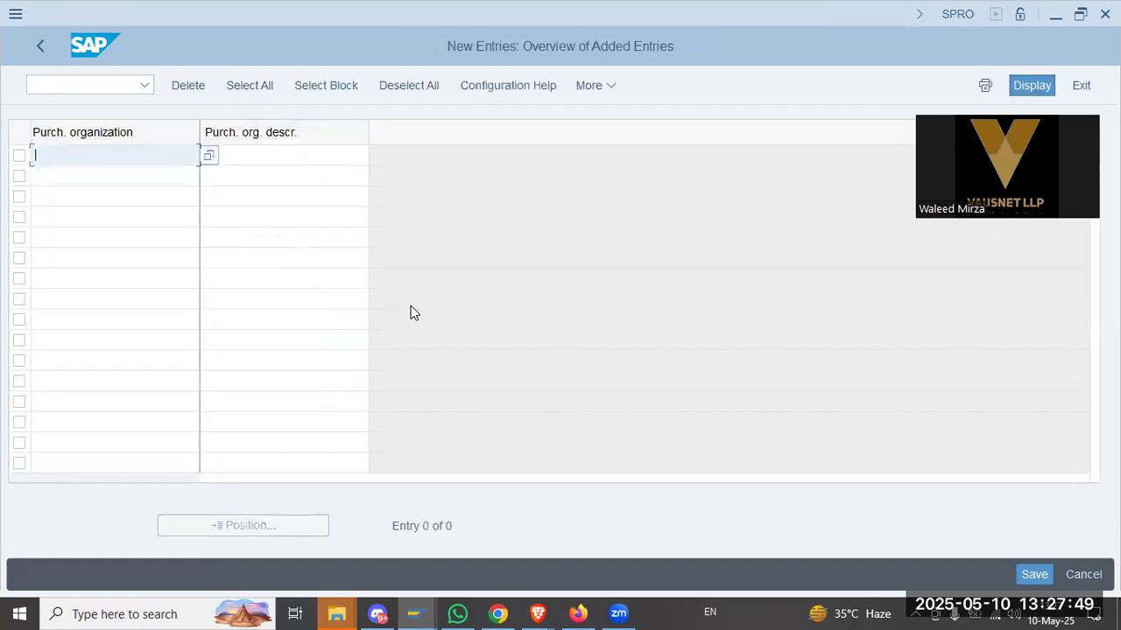
# - Create purchasing organization G000 'Cent. Pur.Org', save it to the customizing request, and go back
pyautogui.write('G000')
pyautogui.press('Tab')
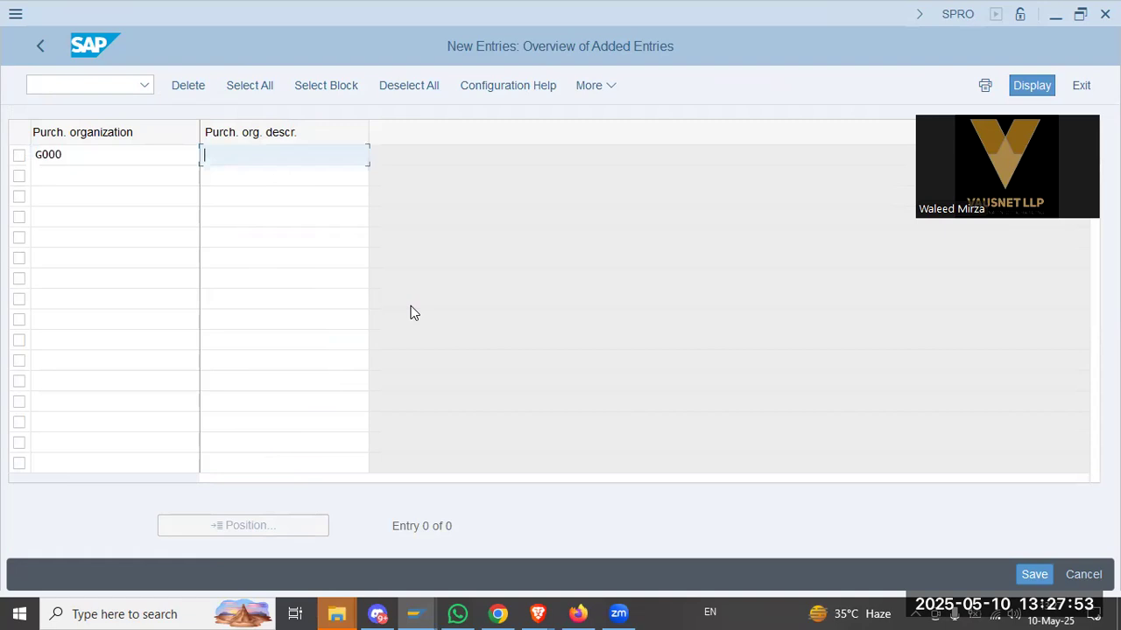
pyautogui.write('Cent. Pur.Org')
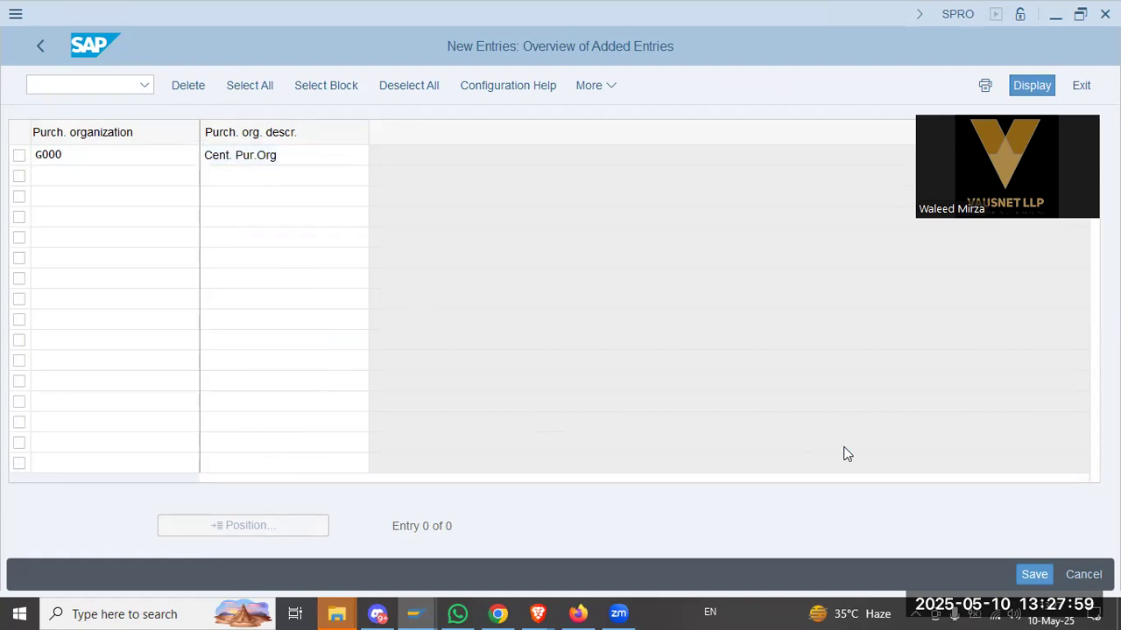
pyautogui.click(1034, 574)
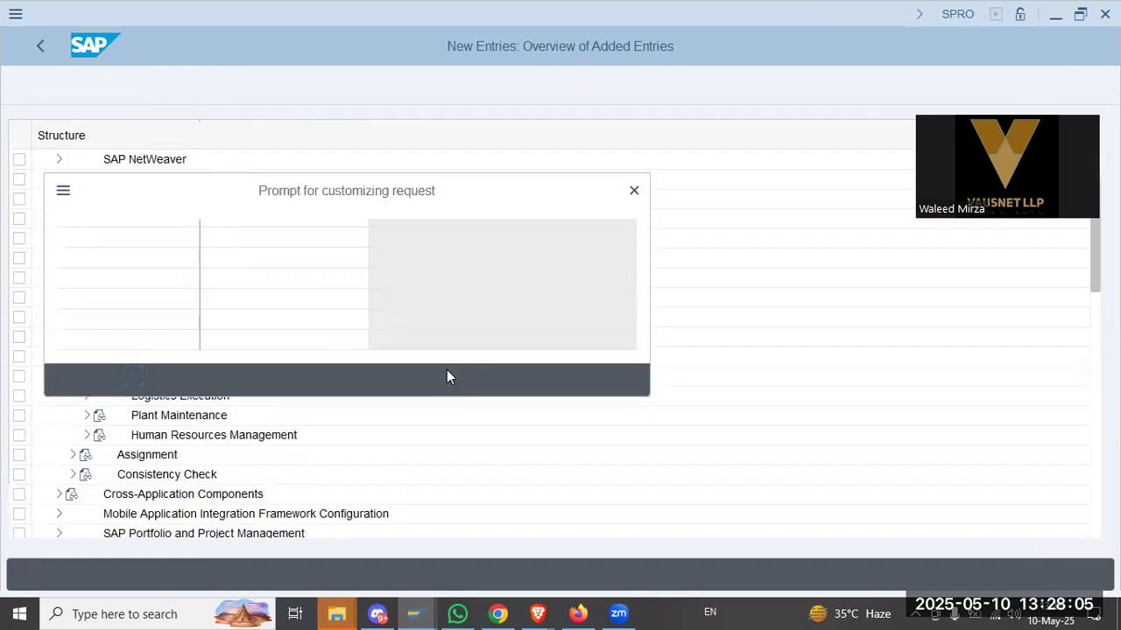
pyautogui.click(369, 379)
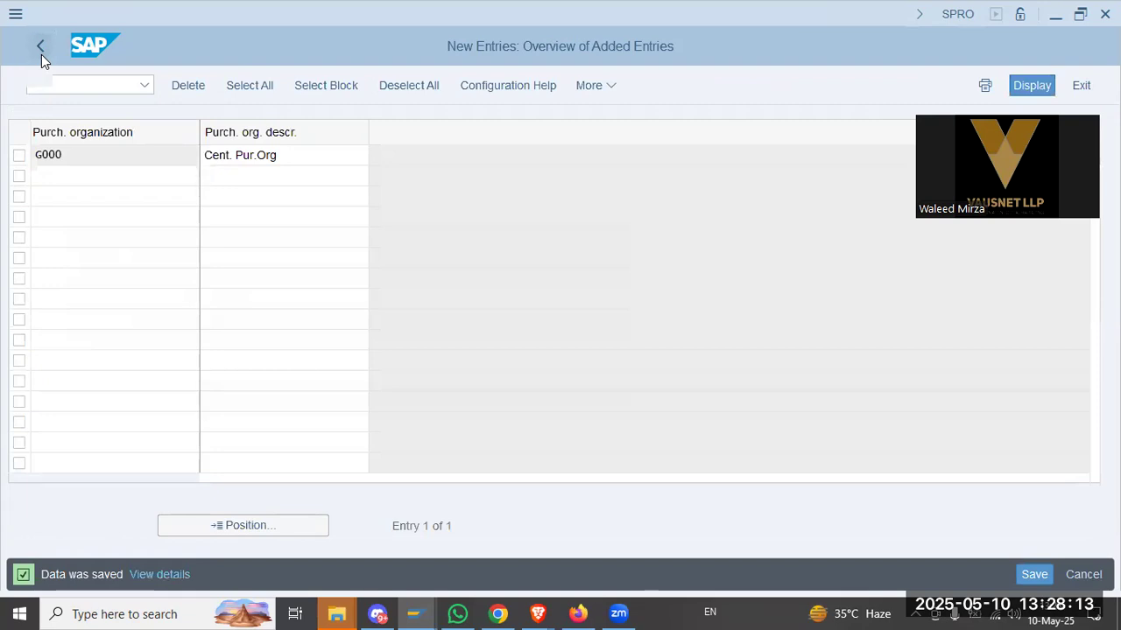
pyautogui.click(41, 52)
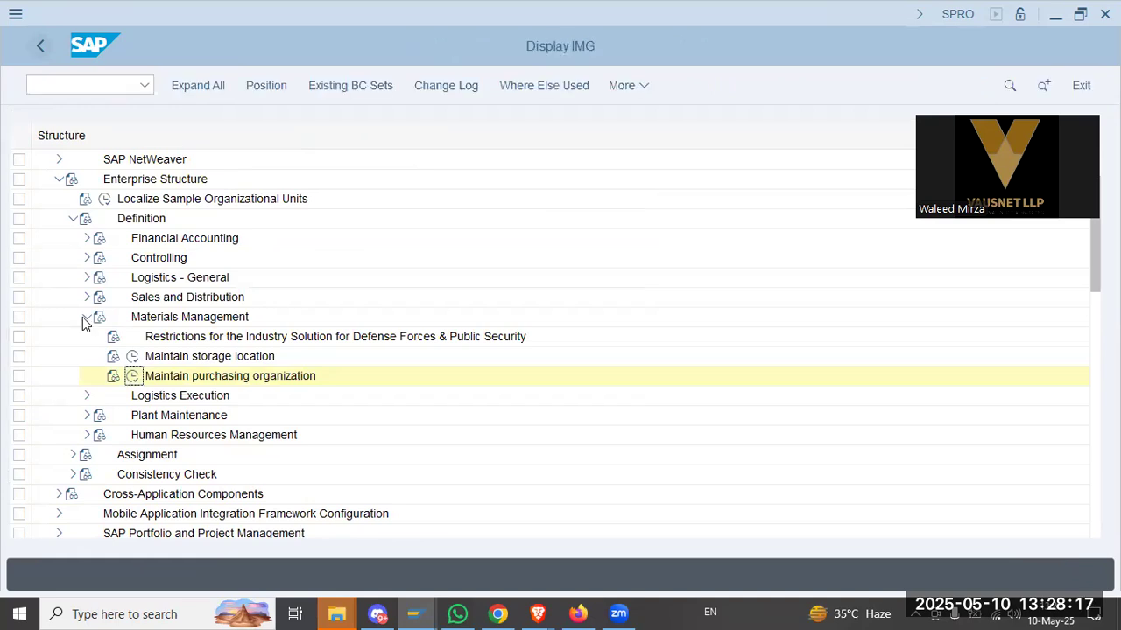
# - Run 'Define, copy, delete, check shipping point' under Logistics Execution and begin a new entry
pyautogui.click(86, 318)
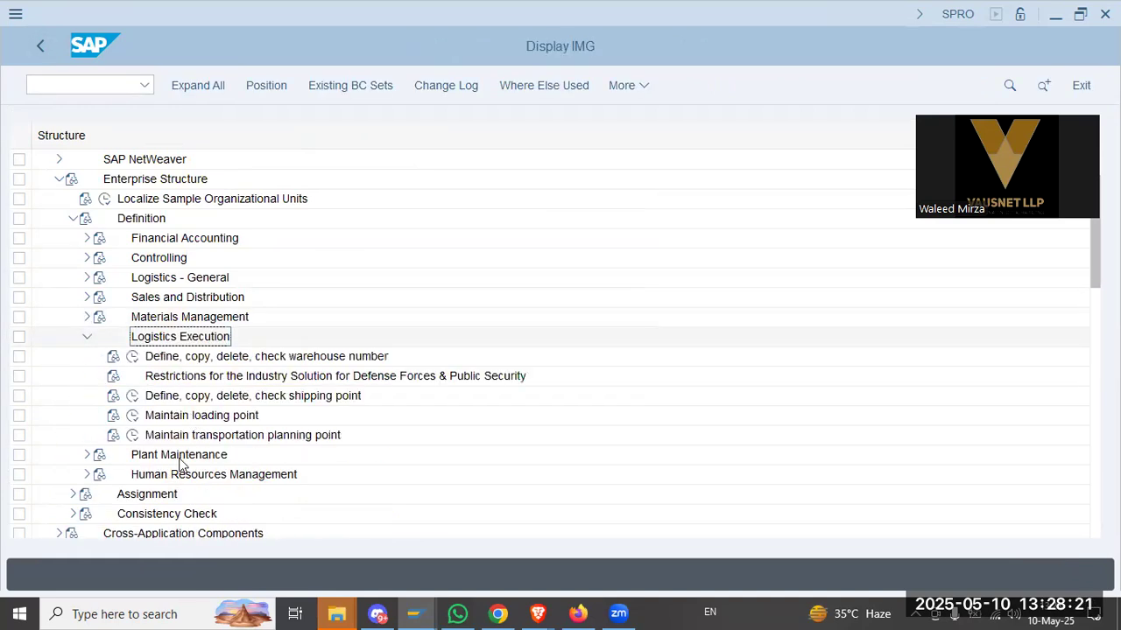
pyautogui.click(133, 410)
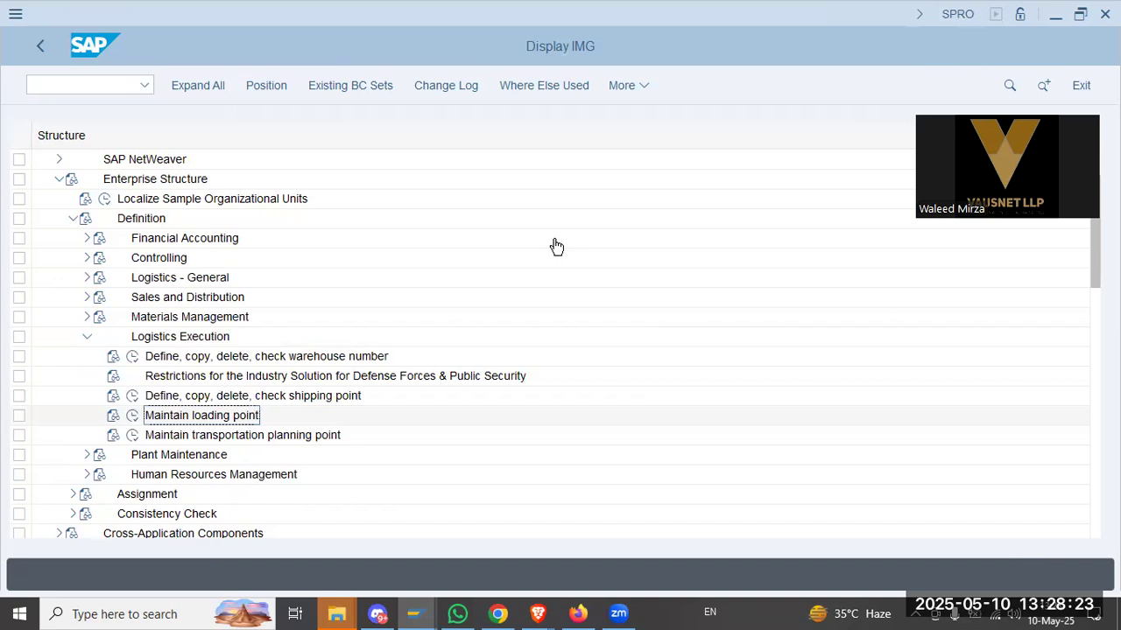
pyautogui.press('Up')
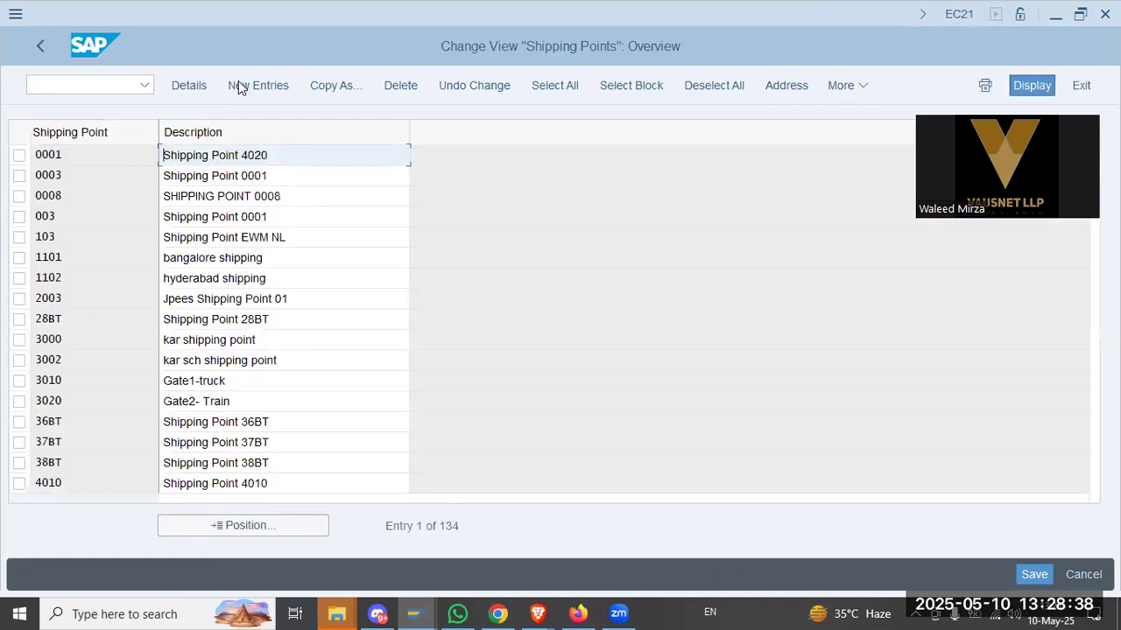
pyautogui.click(241, 87)
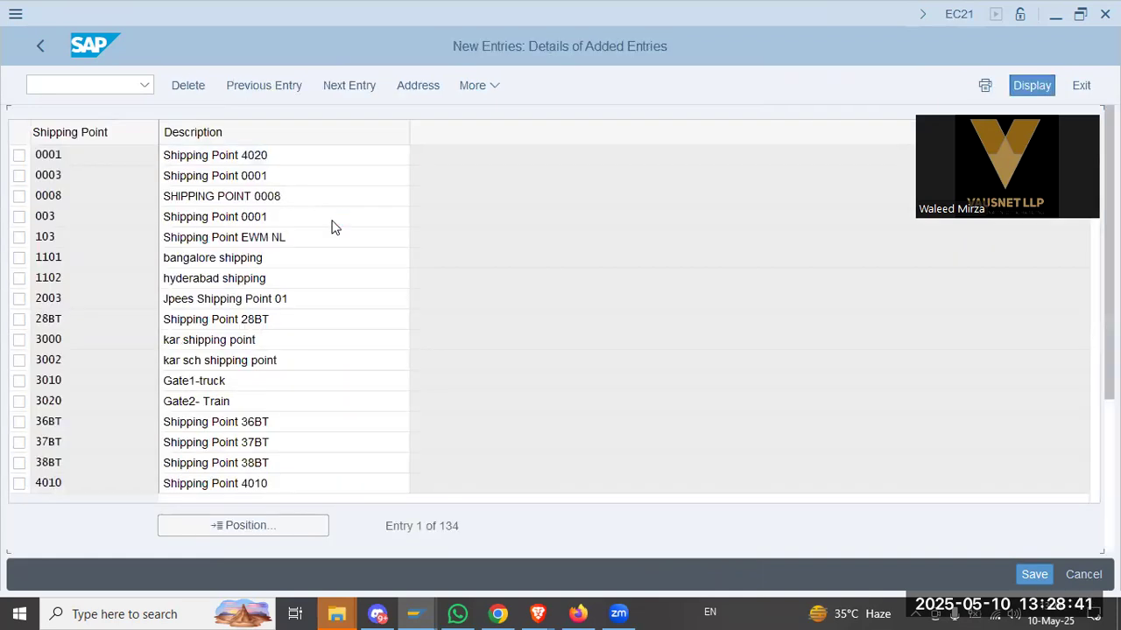
# - Enter shipping point WU01, description 'Xylon - Dubai', with factory calendar ae
pyautogui.write('WU')
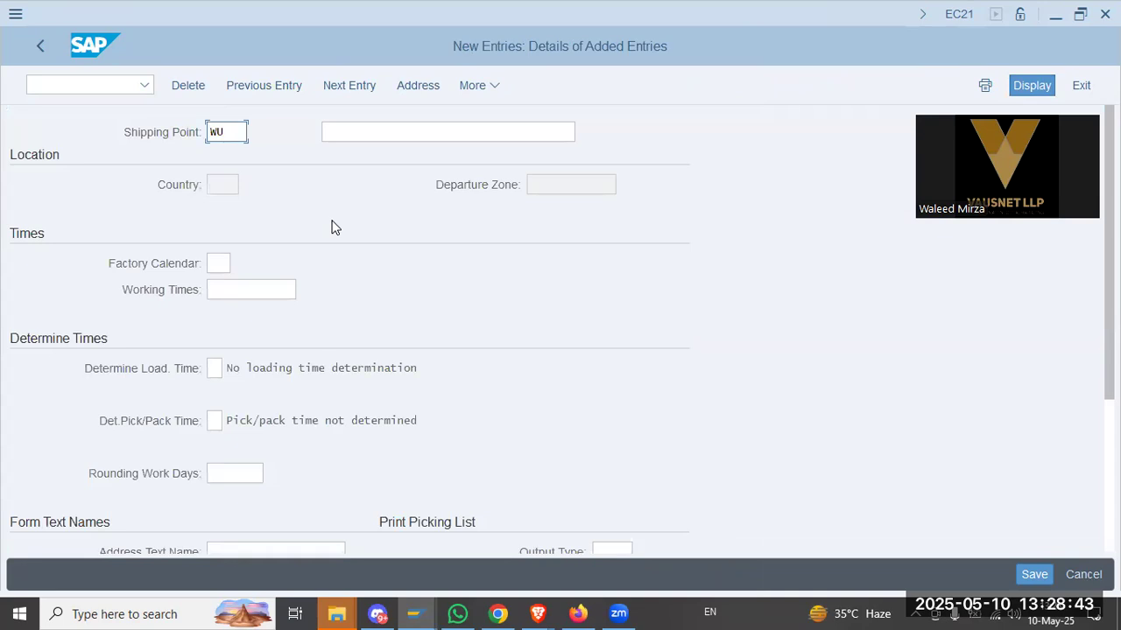
pyautogui.write('01')
pyautogui.press('Tab')
pyautogui.write('X')
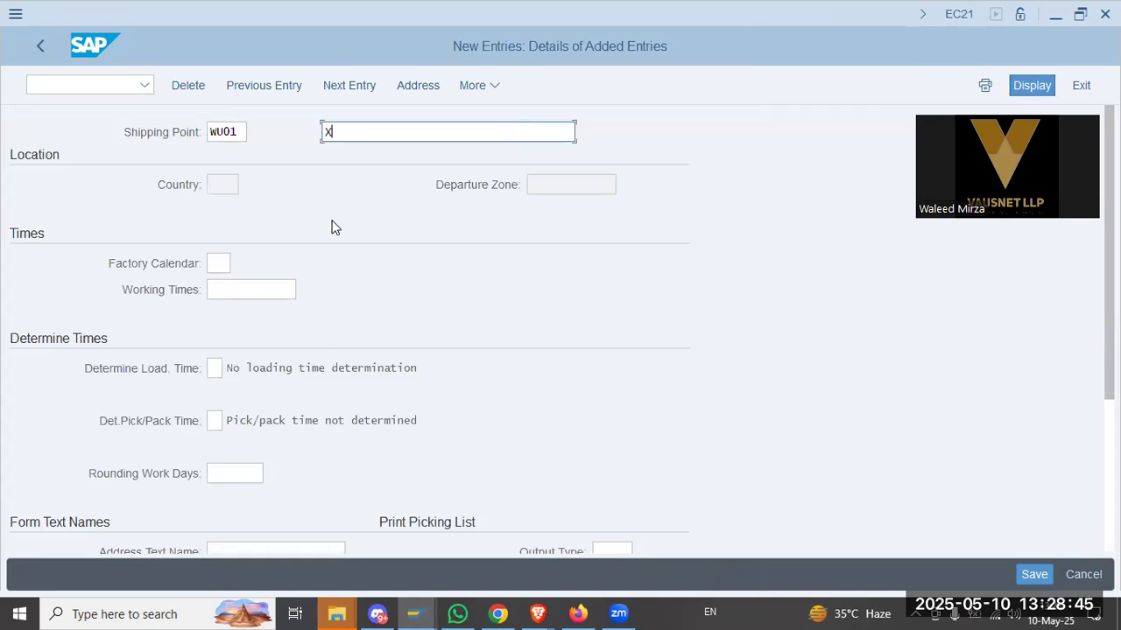
pyautogui.write('ylon - Dubai')
pyautogui.press('Tab')
pyautogui.write('ae')
pyautogui.press('Tab')
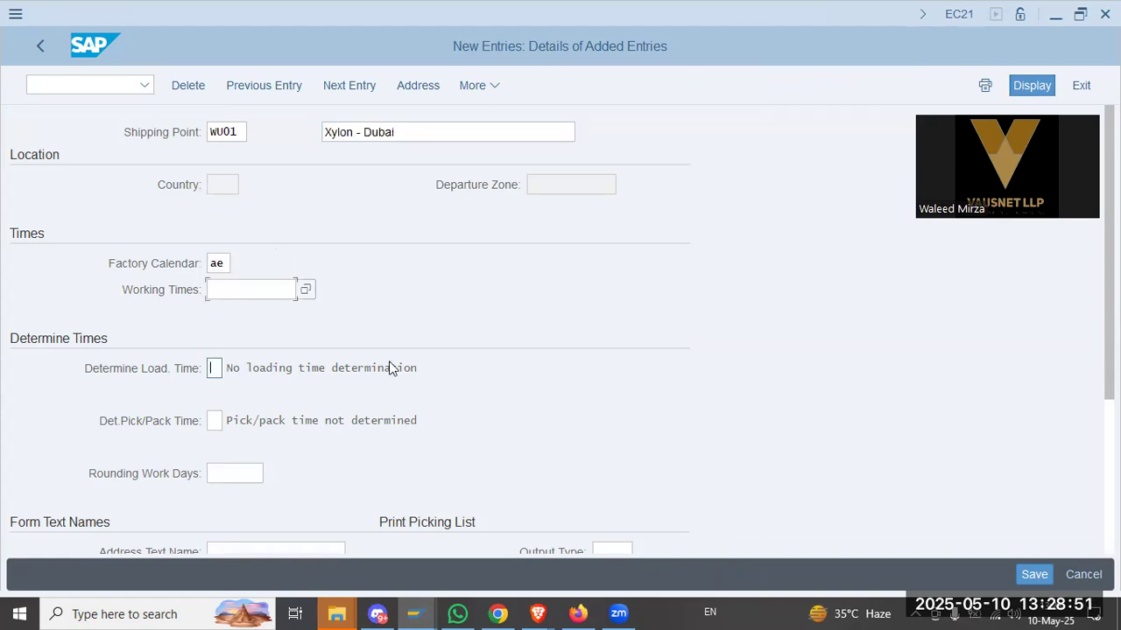
# - Set the address, letter header, foot lines and greeting form text names to Xylon
pyautogui.scroll(-1, 390, 361)
pyautogui.scroll(-1, 391, 361)
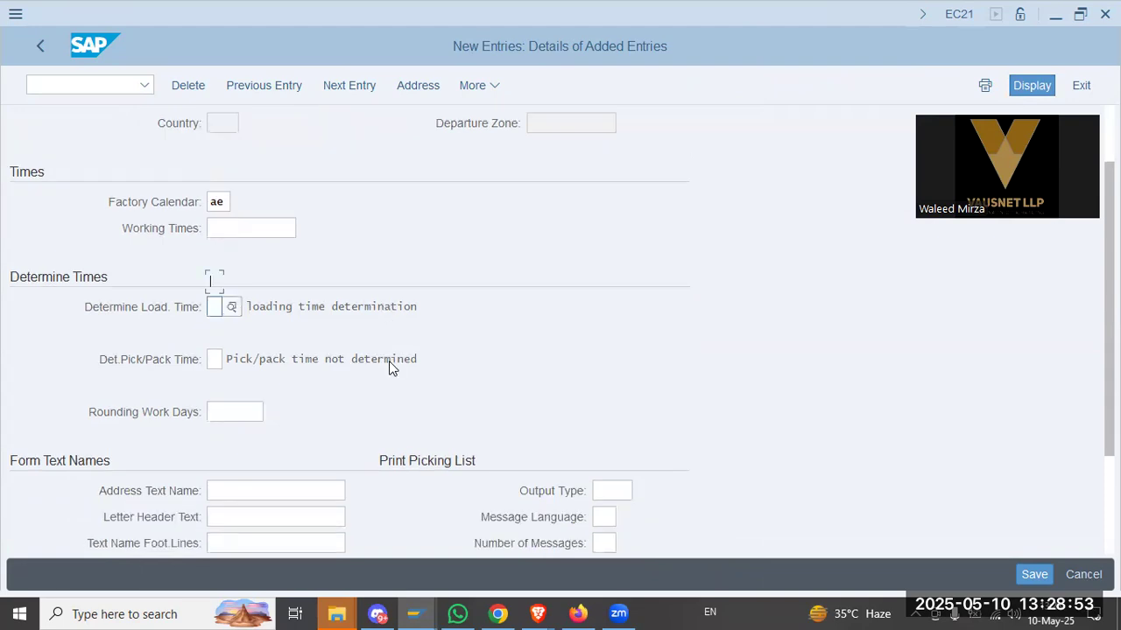
pyautogui.scroll(-3, 294, 322)
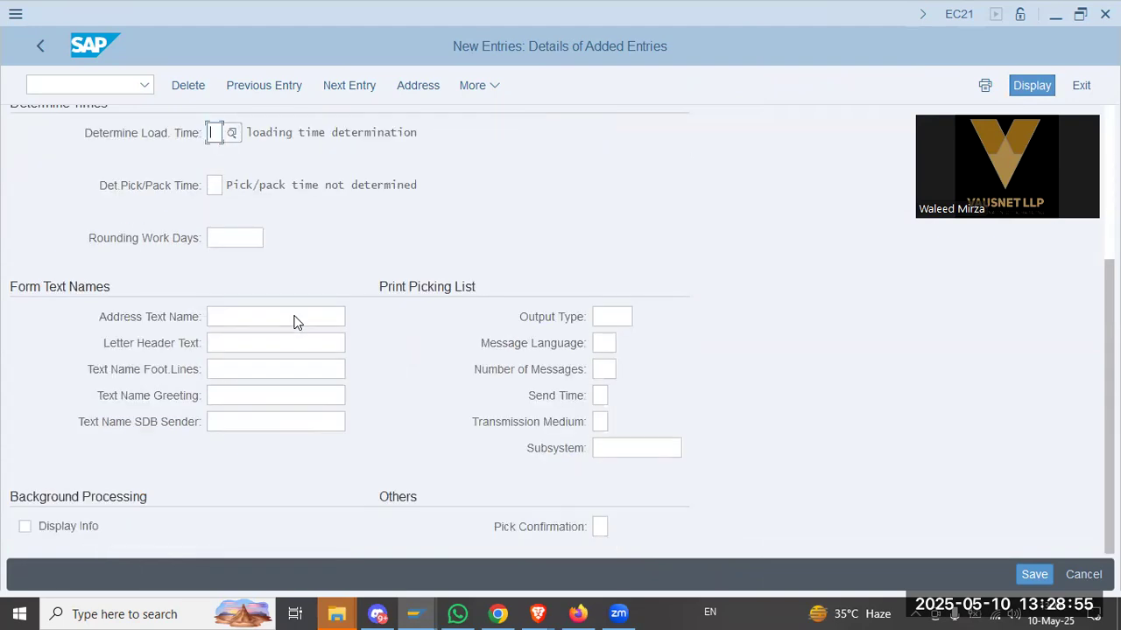
pyautogui.click(295, 317)
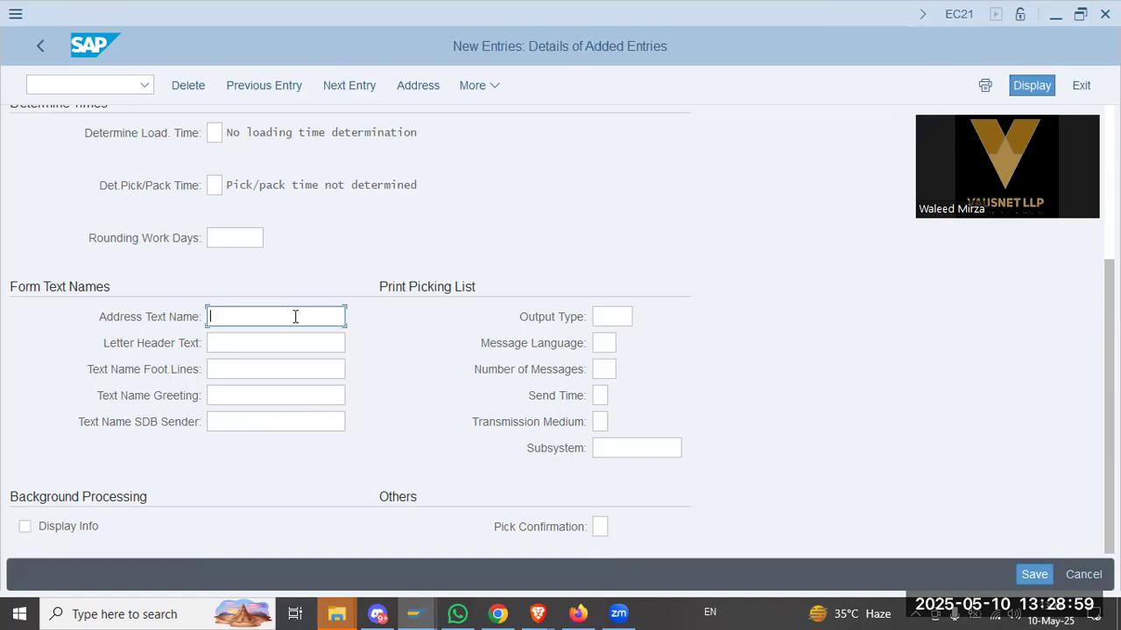
pyautogui.write('Xylon')
pyautogui.press('Tab')
pyautogui.press('Tab')
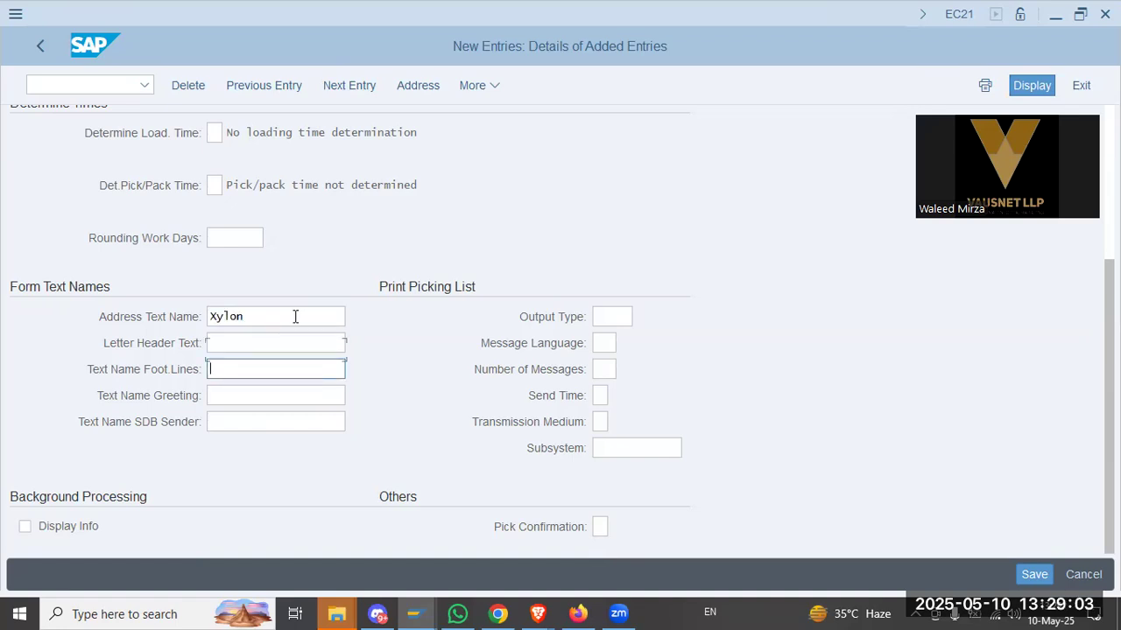
pyautogui.hotkey('shift', 'Tab')
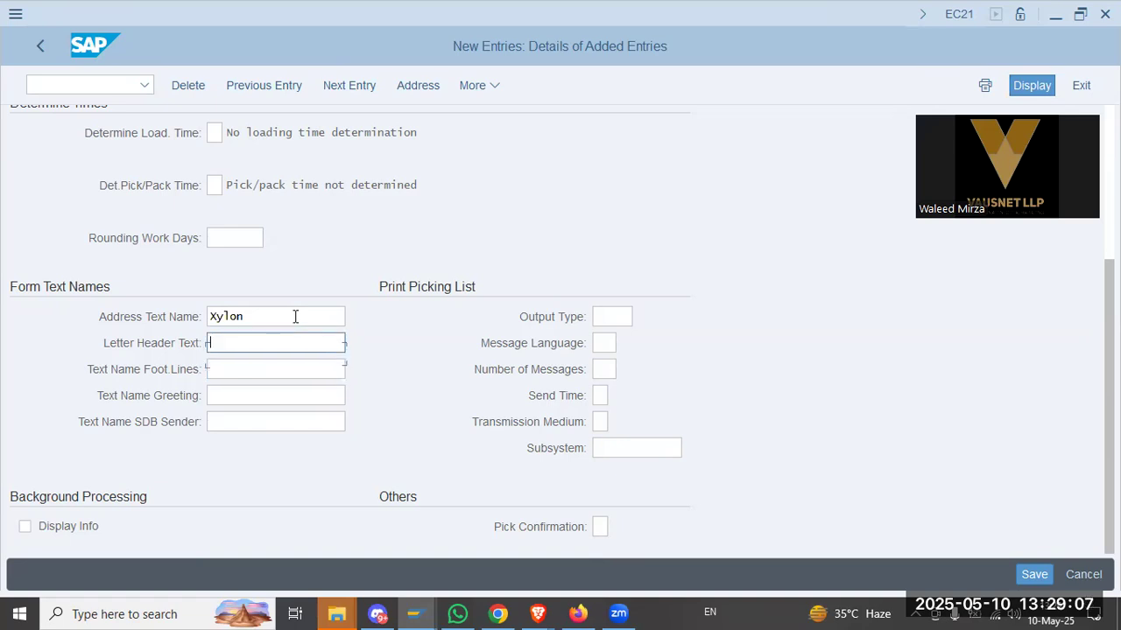
pyautogui.write('Xylone')
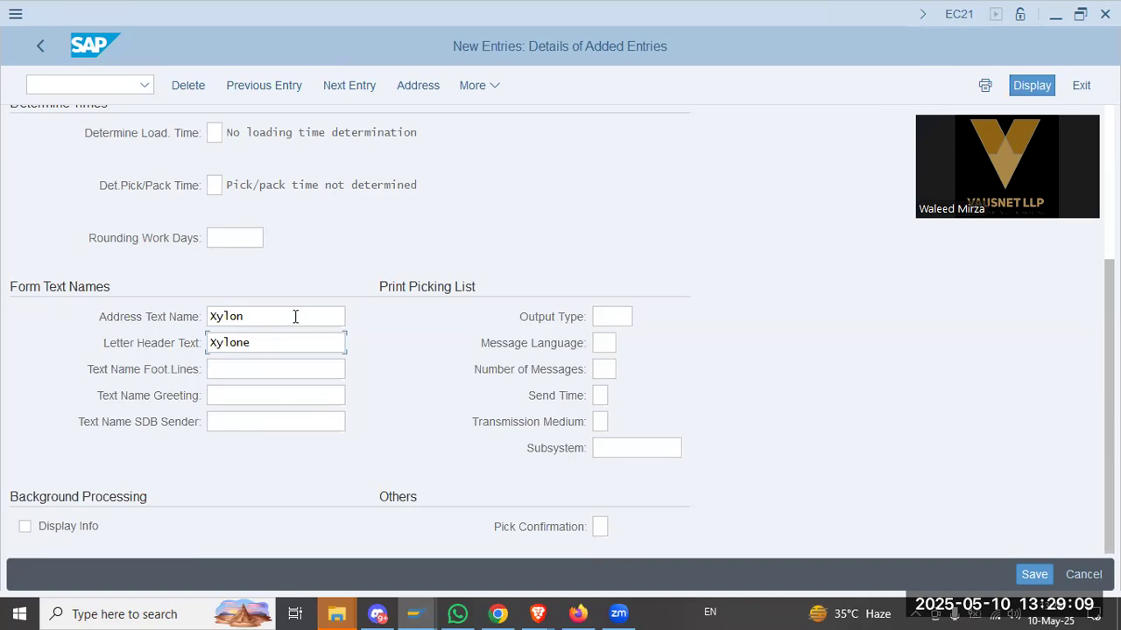
pyautogui.press('Tab')
pyautogui.press('Tab')
pyautogui.hotkey('shift', 'Tab')
pyautogui.write('X')
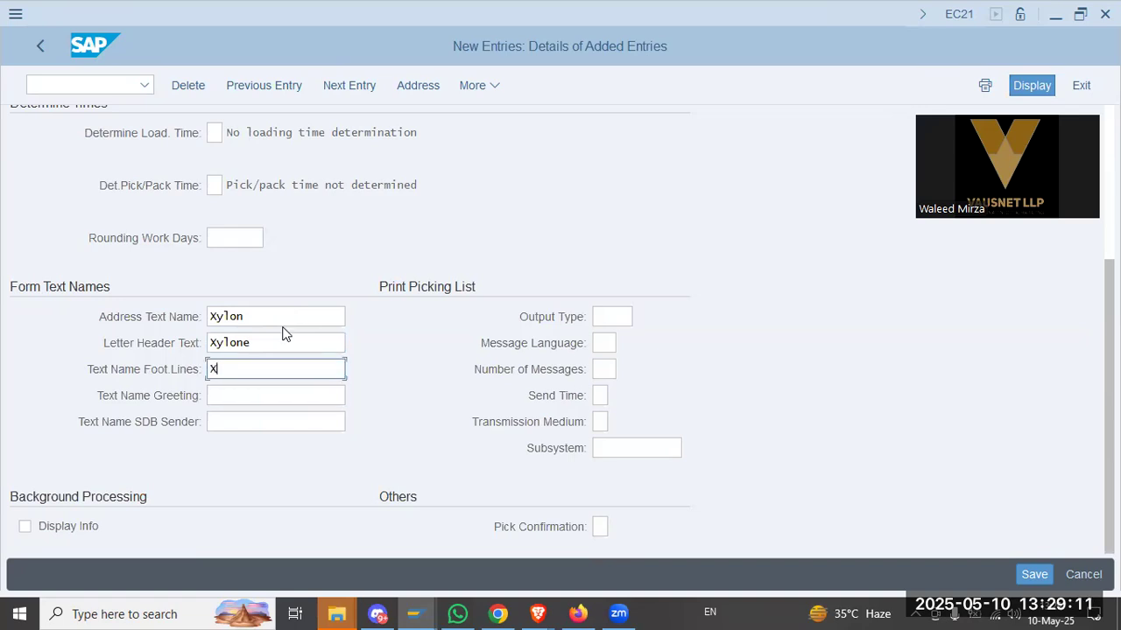
pyautogui.write('ylon')
pyautogui.press('Tab')
pyautogui.write('Xy')
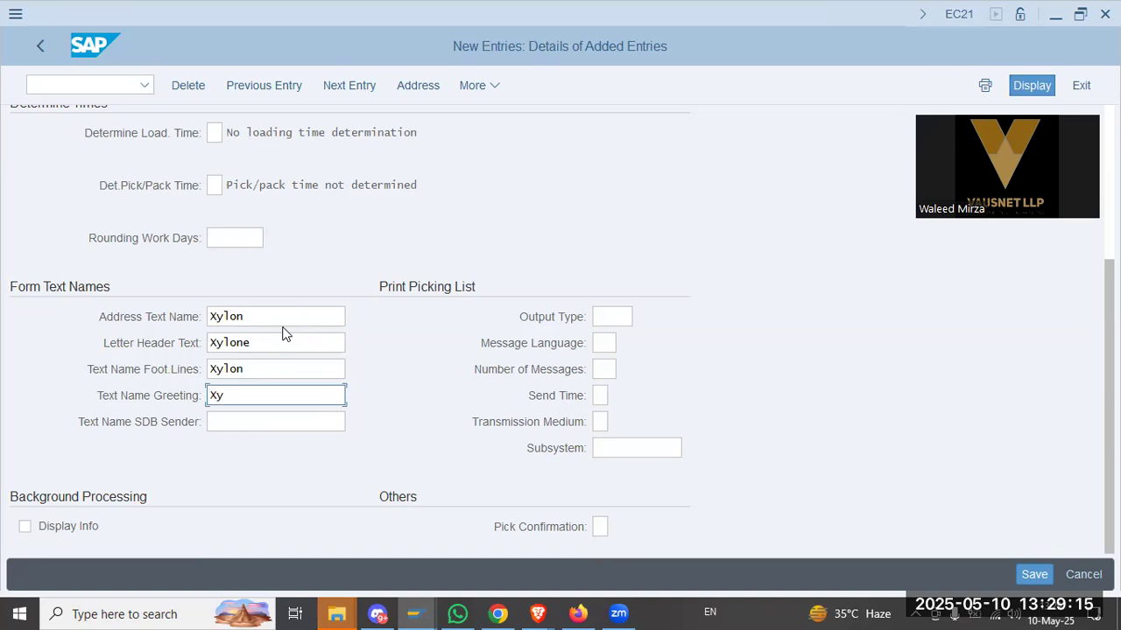
pyautogui.write('lon')
pyautogui.press('Tab')
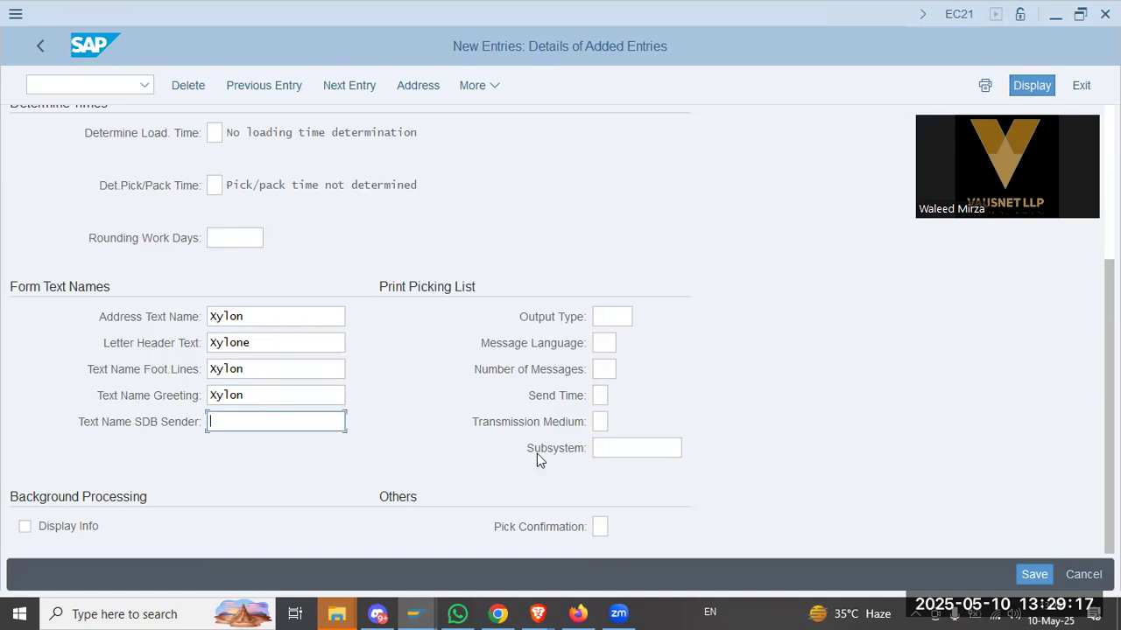
# - Choose picking-list output type EK00 and save shipping point WU01
pyautogui.click(623, 317)
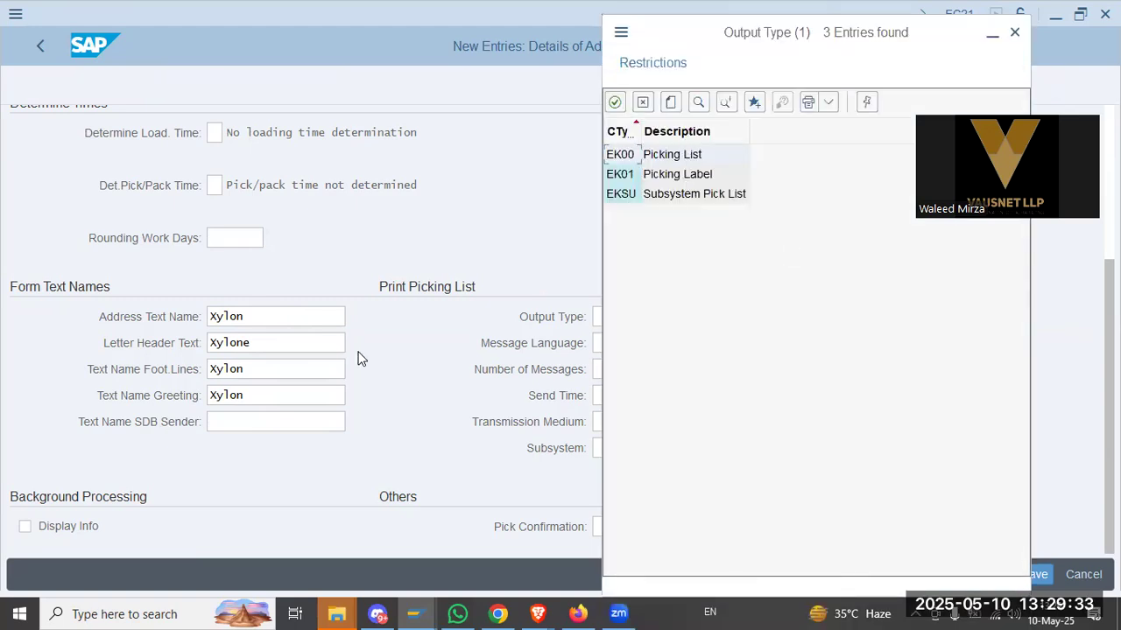
pyautogui.press('Escape')
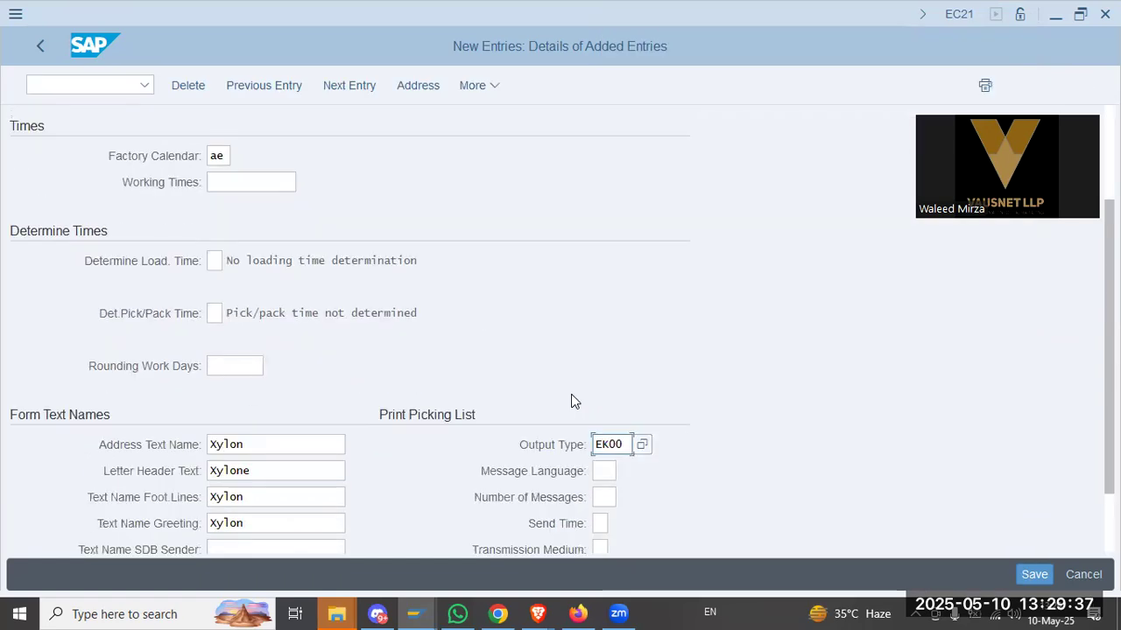
pyautogui.scroll(-1, 571, 401)
pyautogui.scroll(-2, 571, 401)
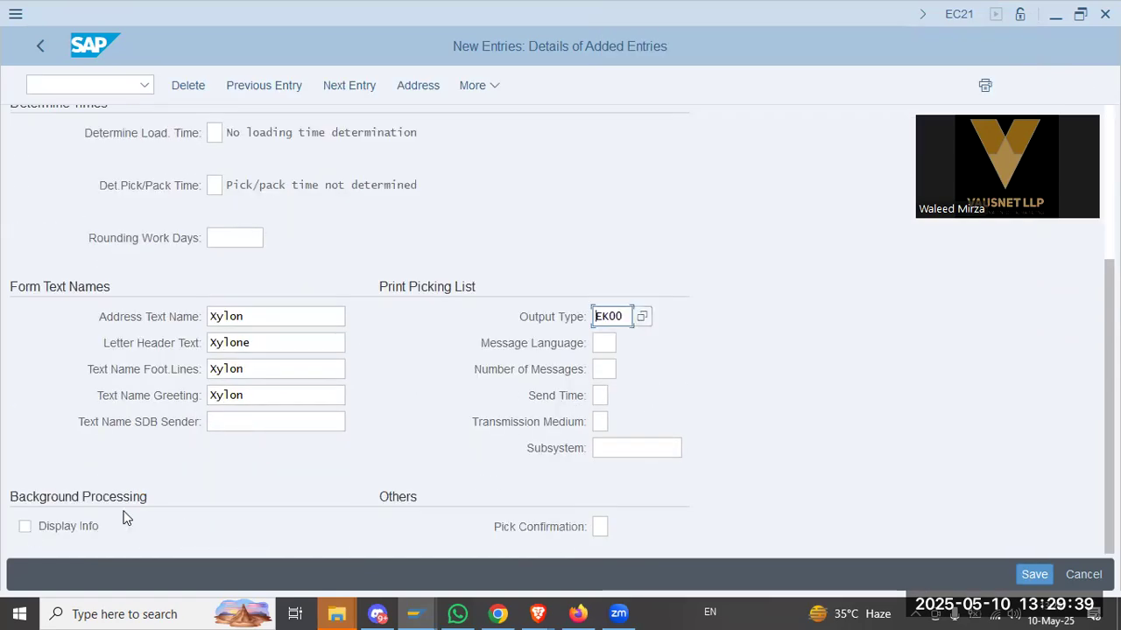
pyautogui.click(519, 531)
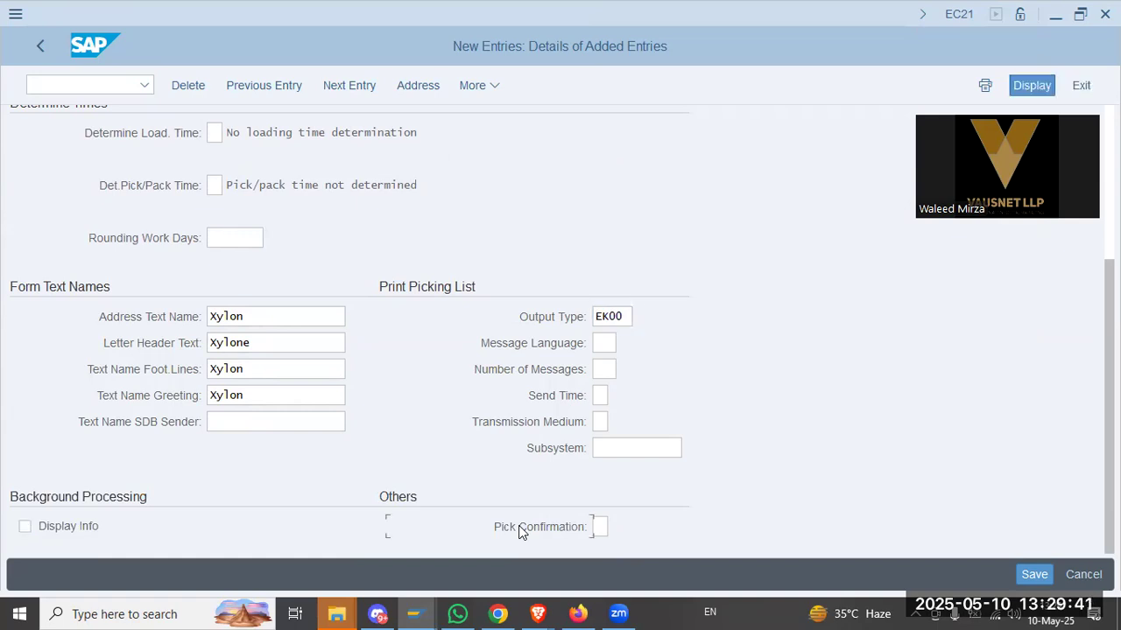
pyautogui.scroll(1, 245, 368)
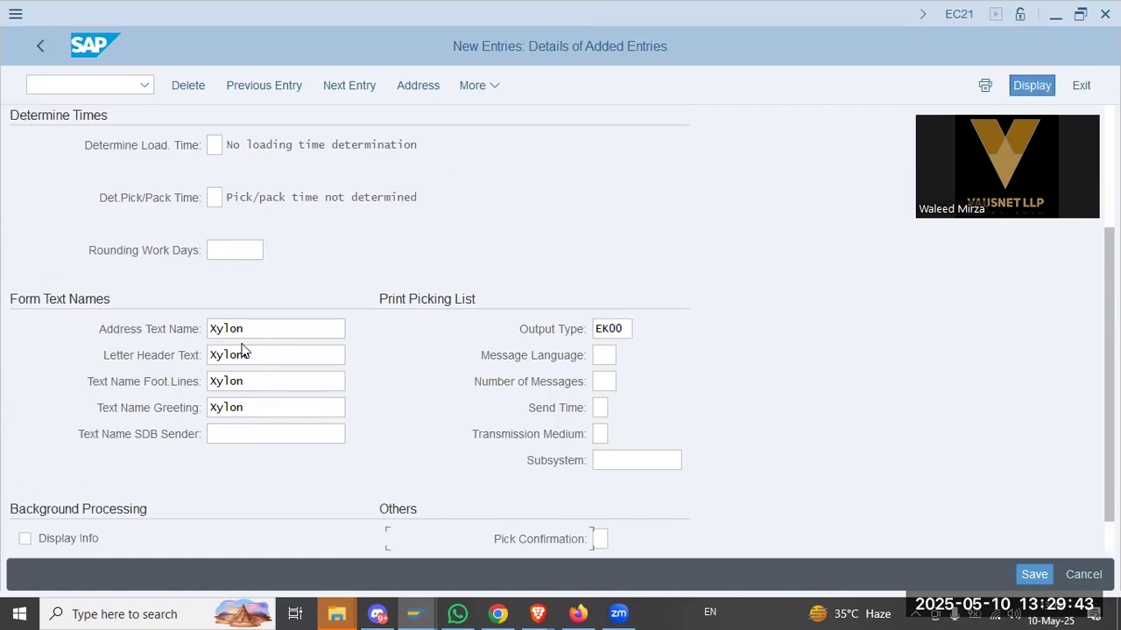
pyautogui.scroll(3, 240, 381)
pyautogui.click(235, 385)
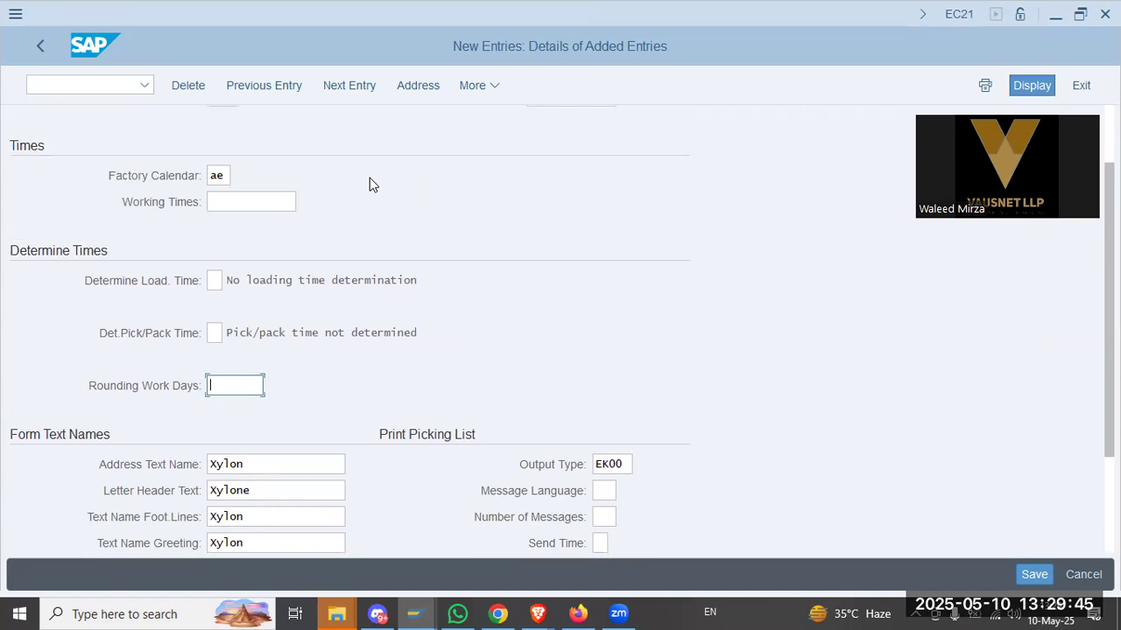
pyautogui.scroll(2, 970, 513)
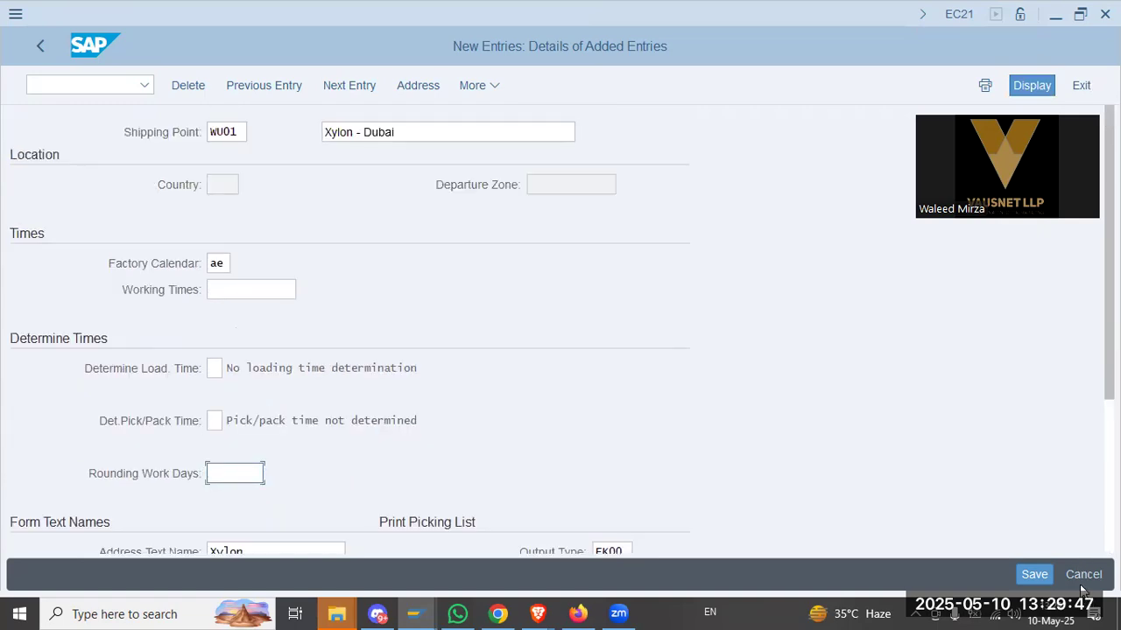
pyautogui.click(1039, 565)
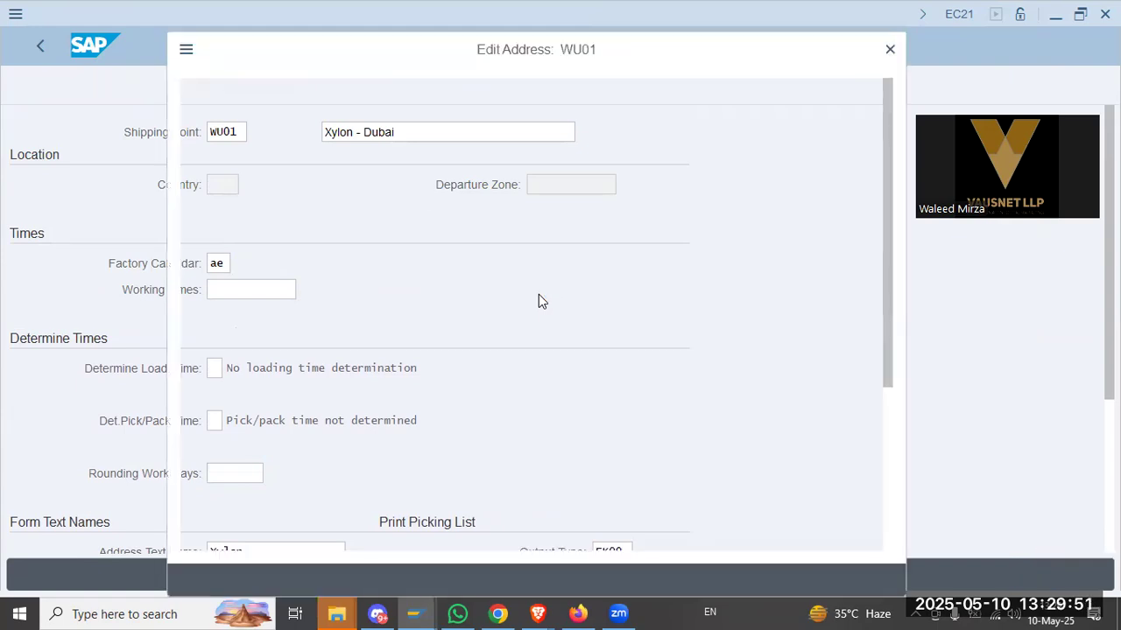
# - Set the WU01 address title to Company with names Xylon Group and Xylon
pyautogui.click(415, 137)
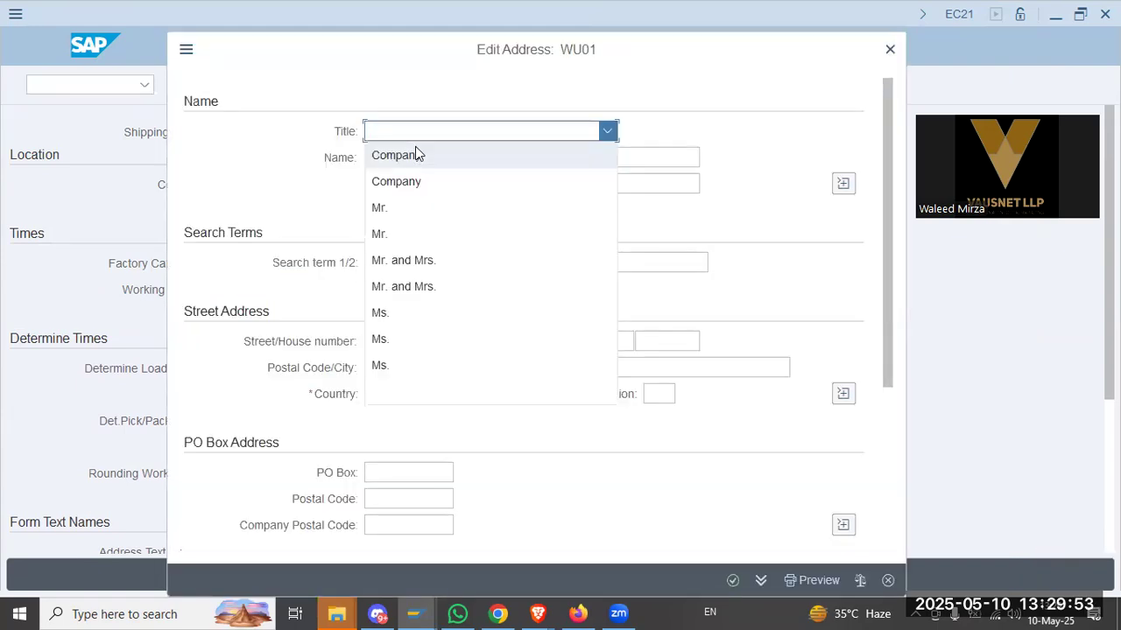
pyautogui.click(415, 152)
pyautogui.press('Tab')
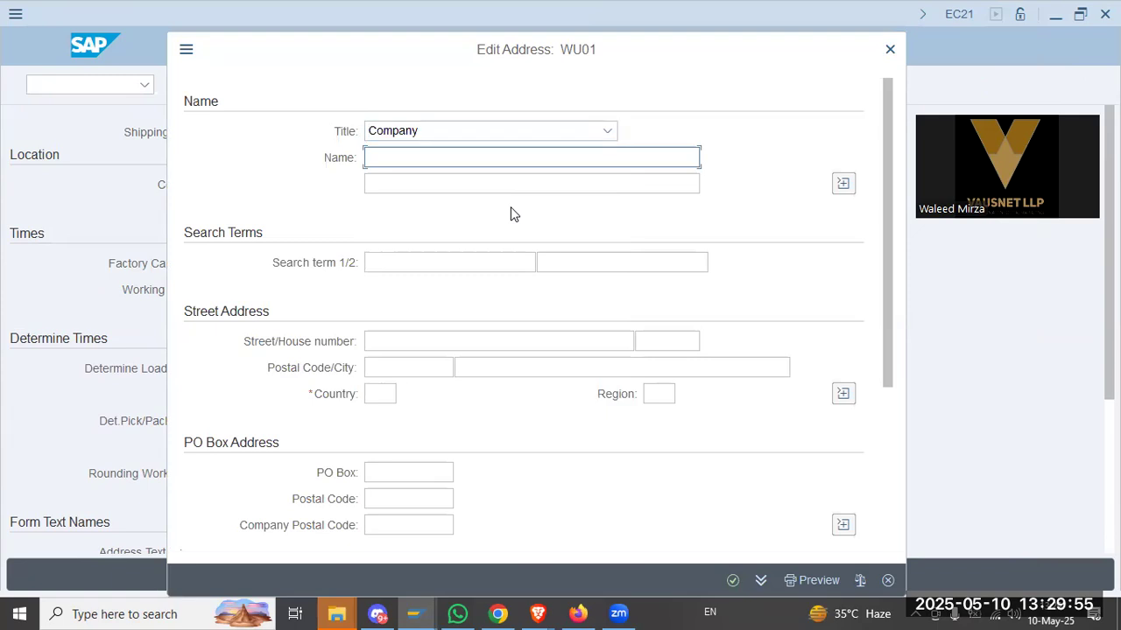
pyautogui.press('BackSpace')
pyautogui.click(436, 157)
pyautogui.press('BackSpace')
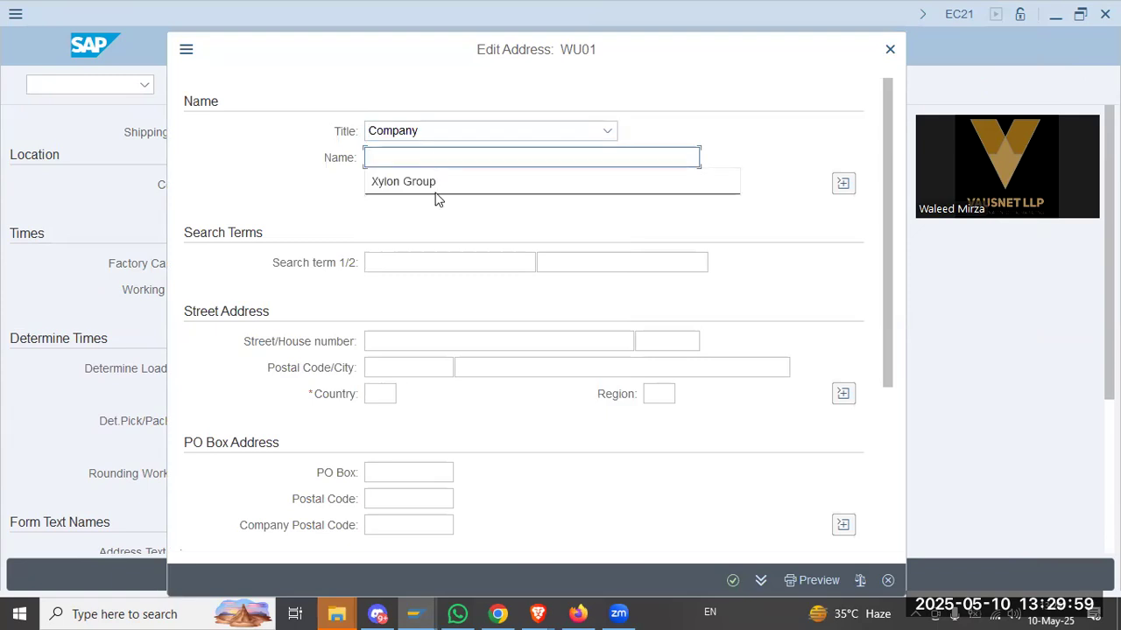
pyautogui.click(412, 182)
pyautogui.click(441, 182)
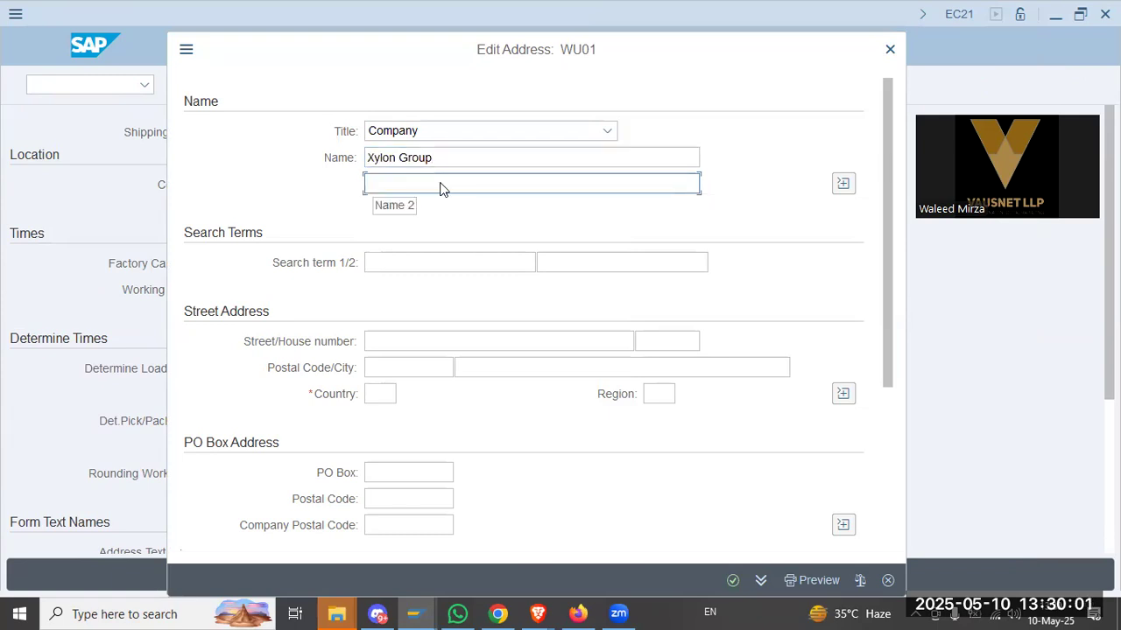
pyautogui.press('Down')
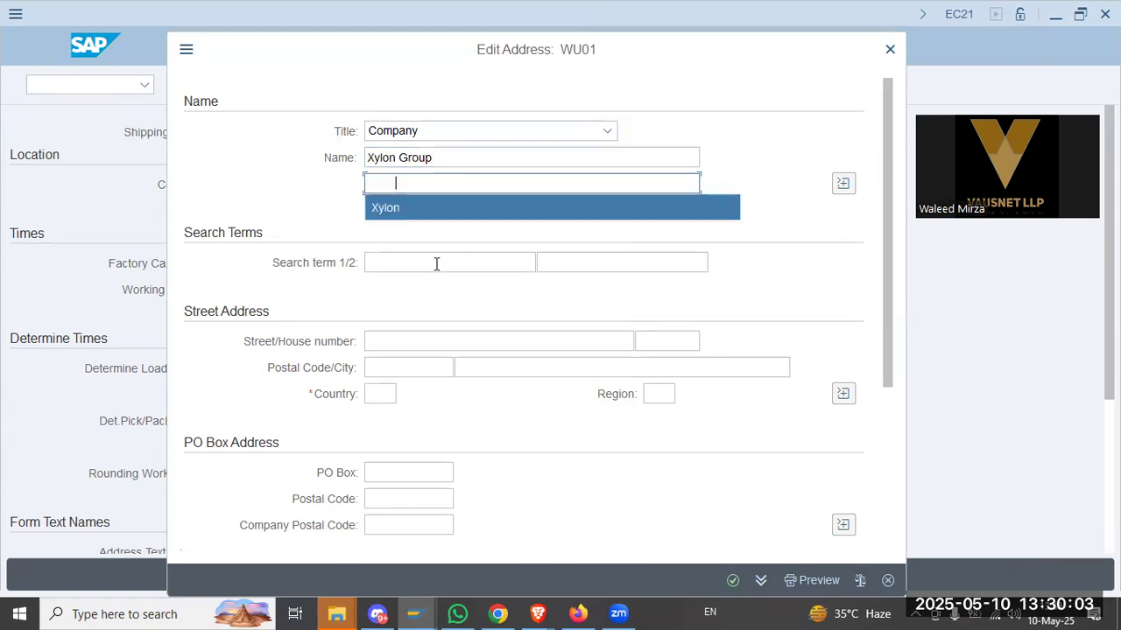
pyautogui.click(436, 264)
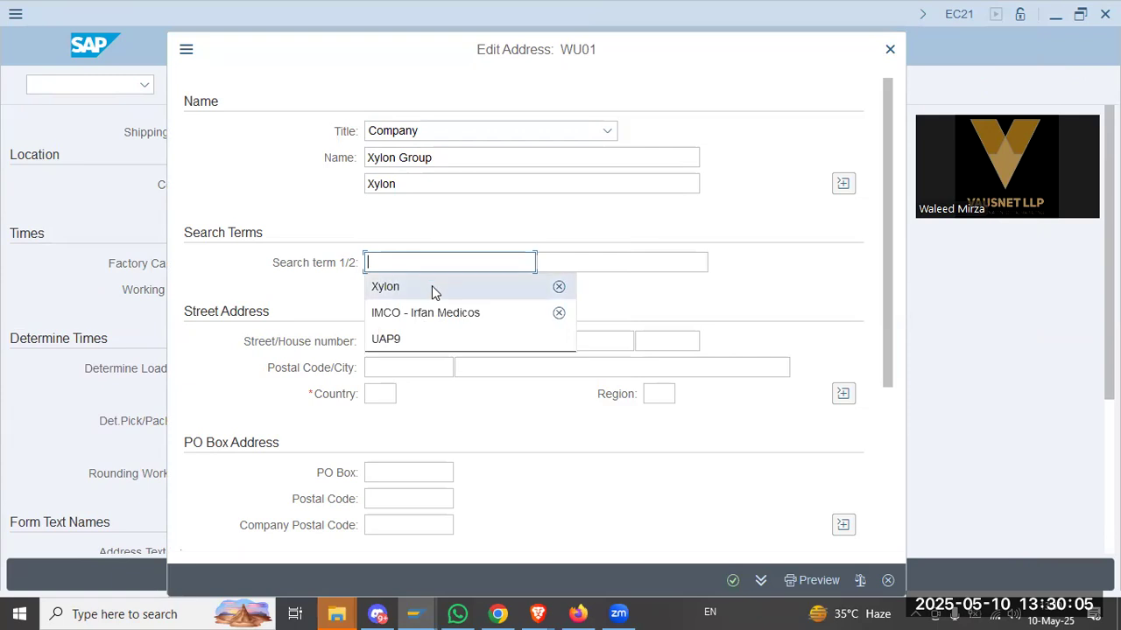
# - Add search terms Xylon and Xylon XU01, 3595 Abu Dhabi, country ae, and confirm the address
pyautogui.press('Return')
pyautogui.press('Tab')
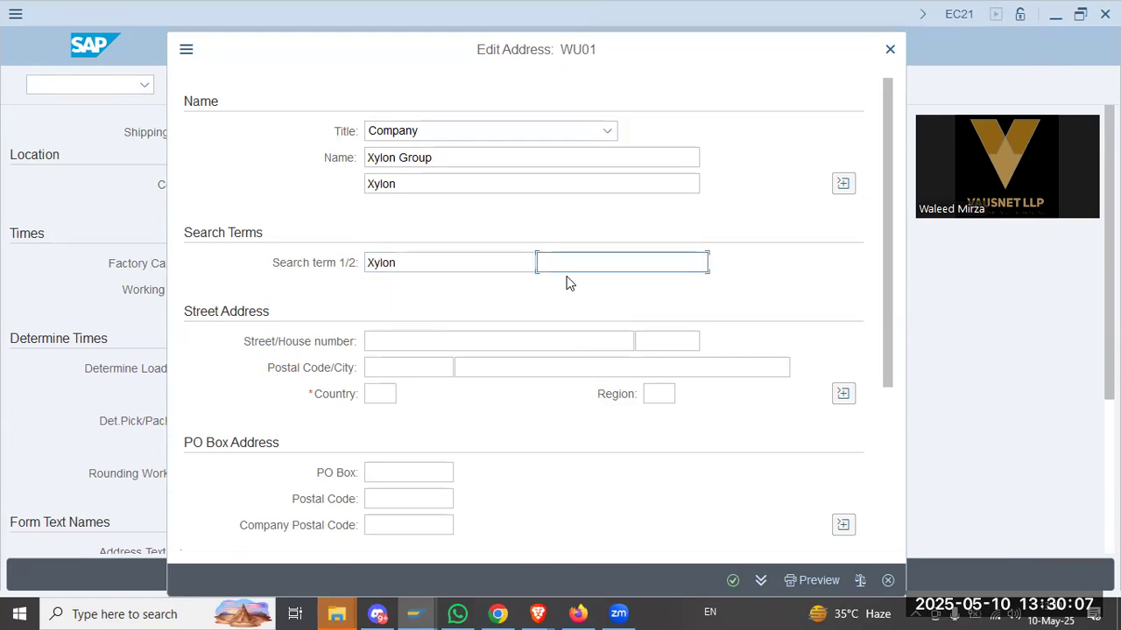
pyautogui.write('Xylon XU01')
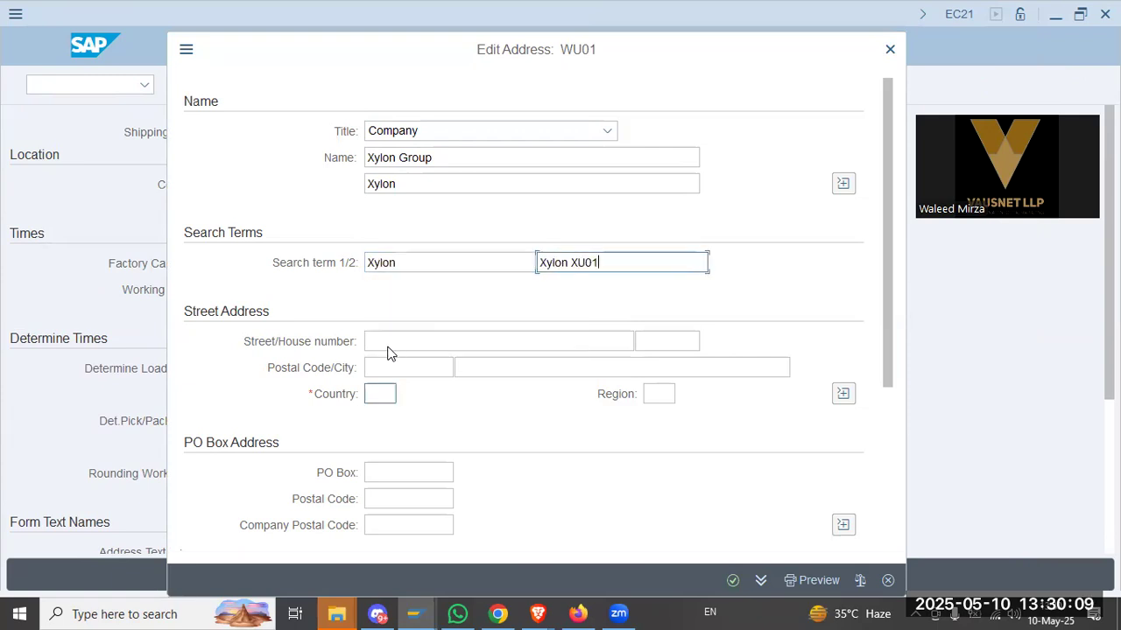
pyautogui.click(374, 366)
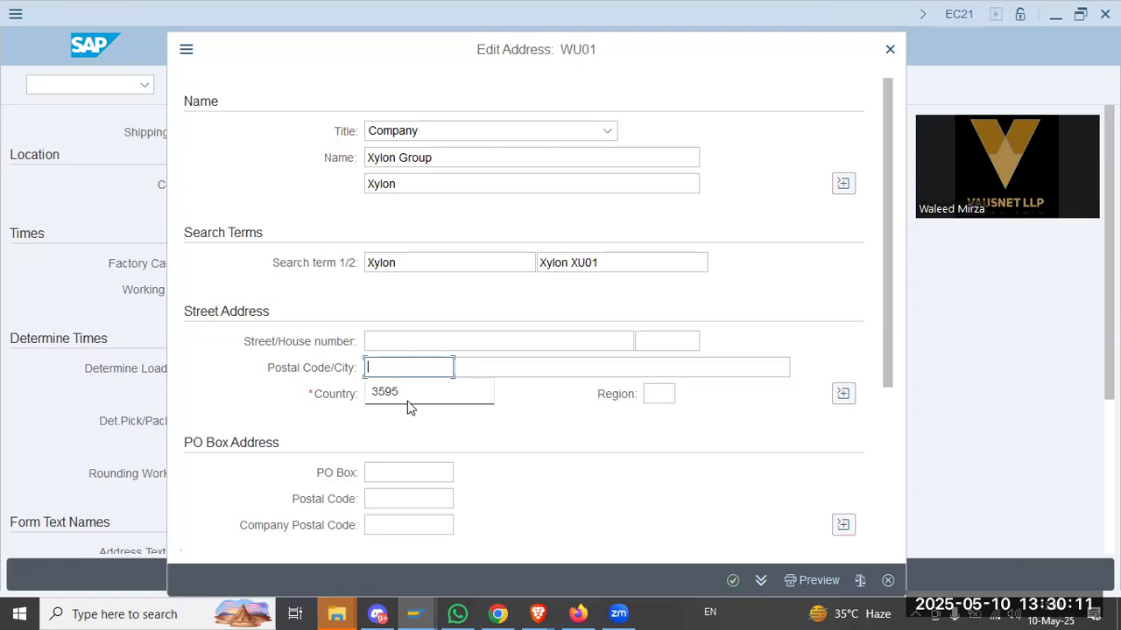
pyautogui.write('3595')
pyautogui.click(508, 372)
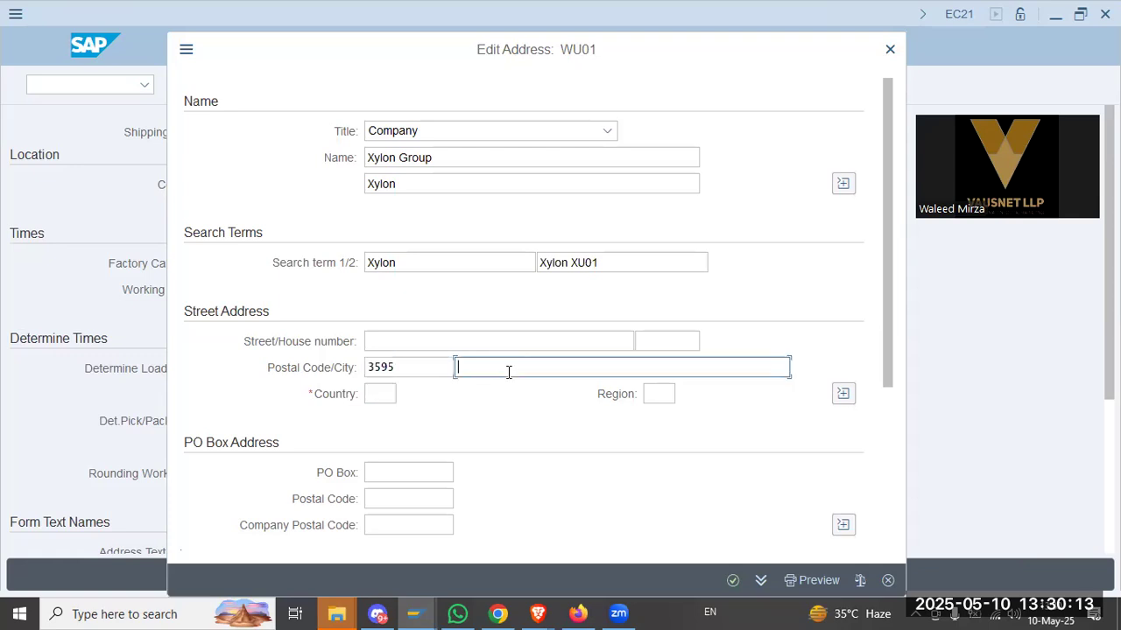
pyautogui.click(390, 402)
pyautogui.write('ae')
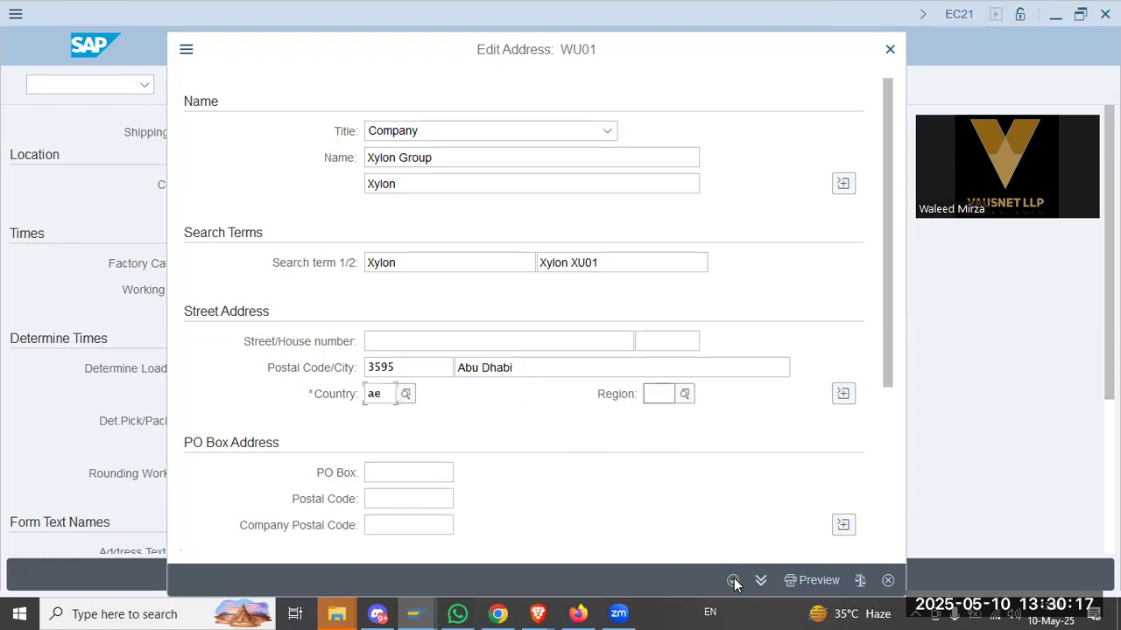
pyautogui.press('Return')
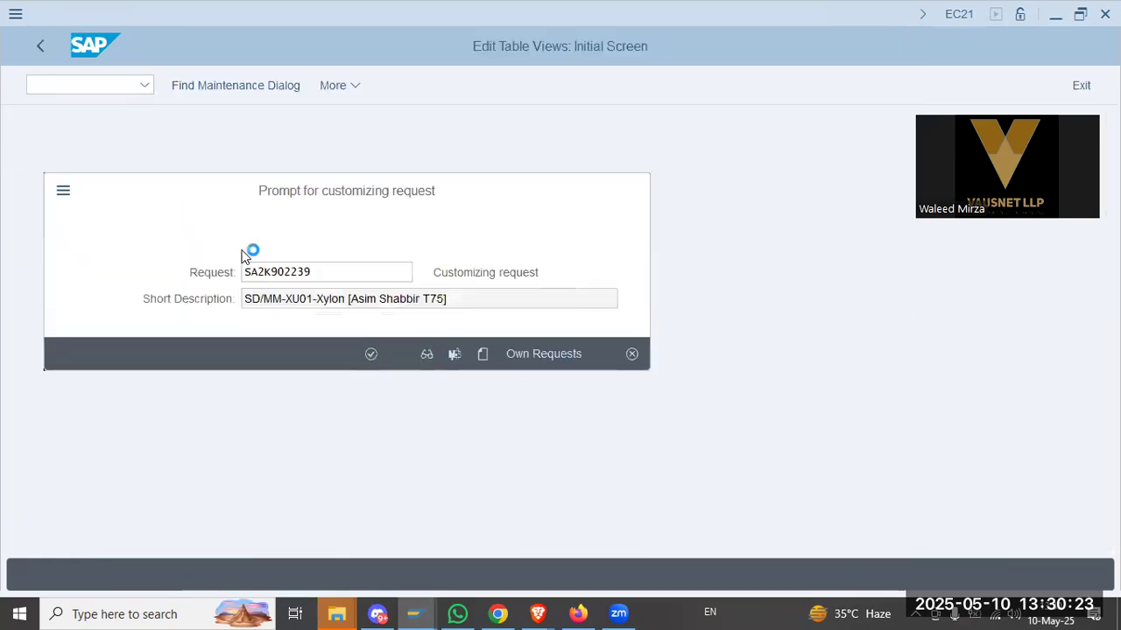
# - Record WU01 in the customizing request, then delete shipping point WU01 from the overview
pyautogui.click(369, 352)
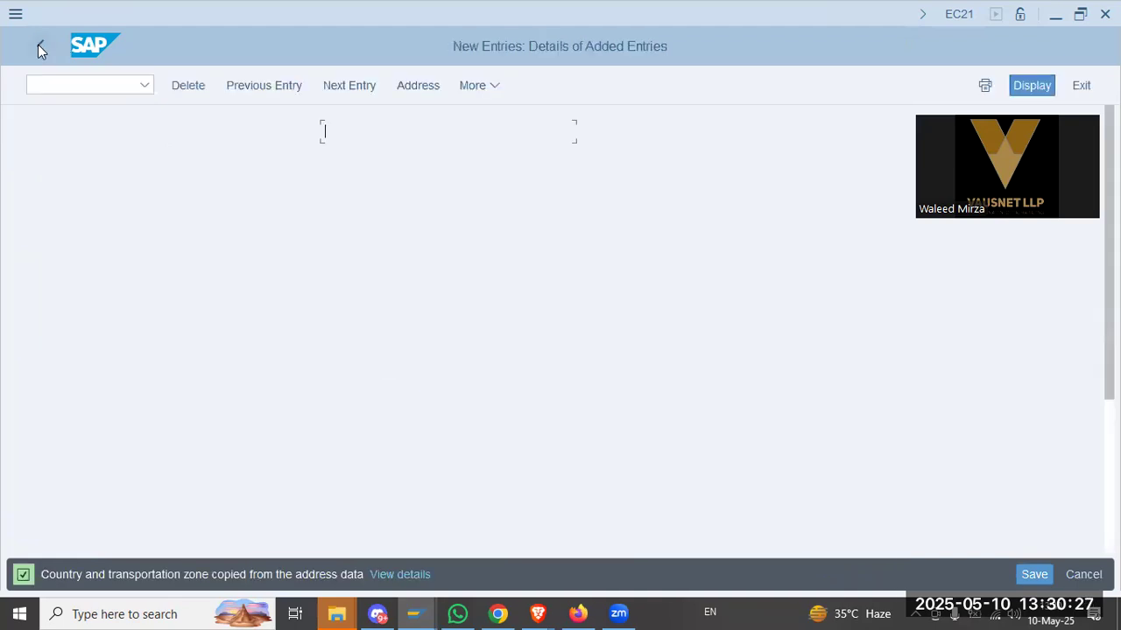
pyautogui.click(39, 47)
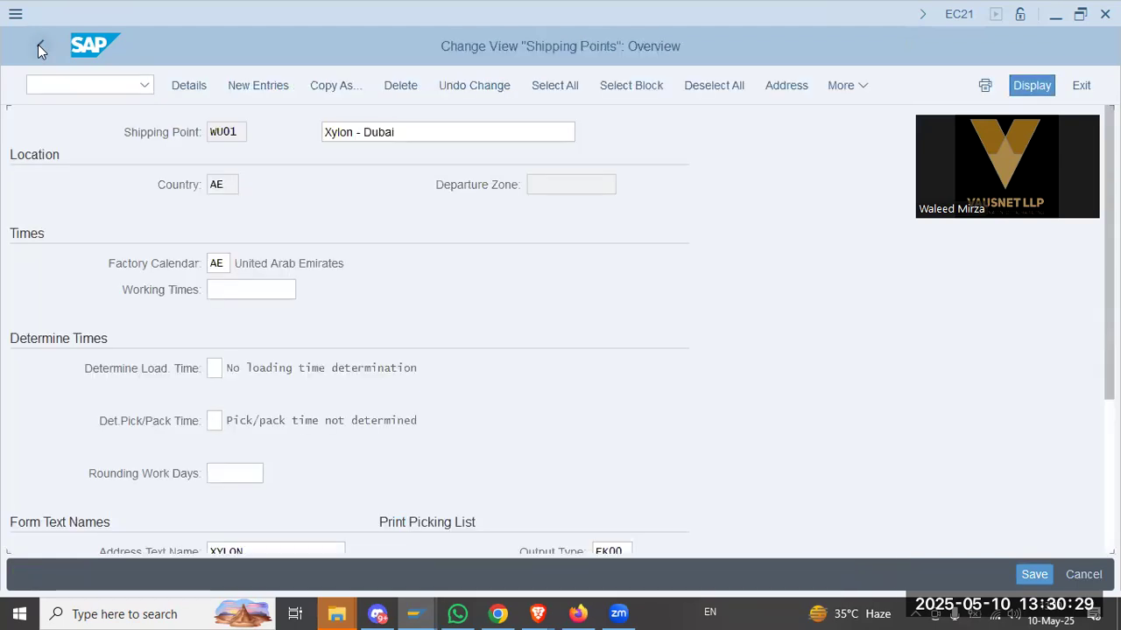
pyautogui.click(18, 155)
pyautogui.click(387, 87)
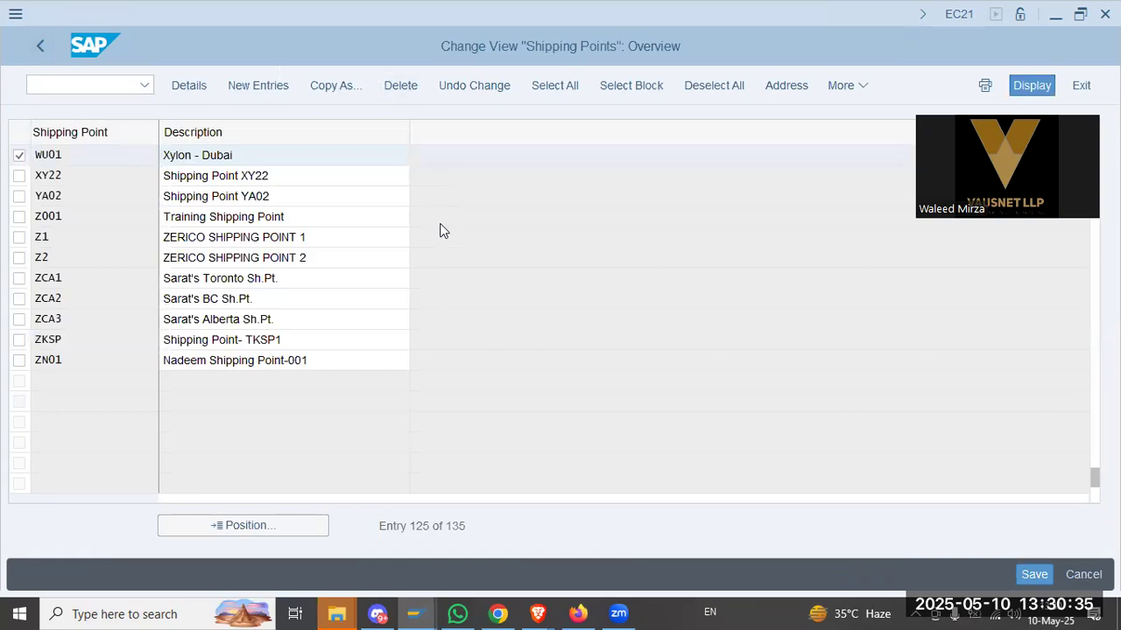
pyautogui.click(259, 85)
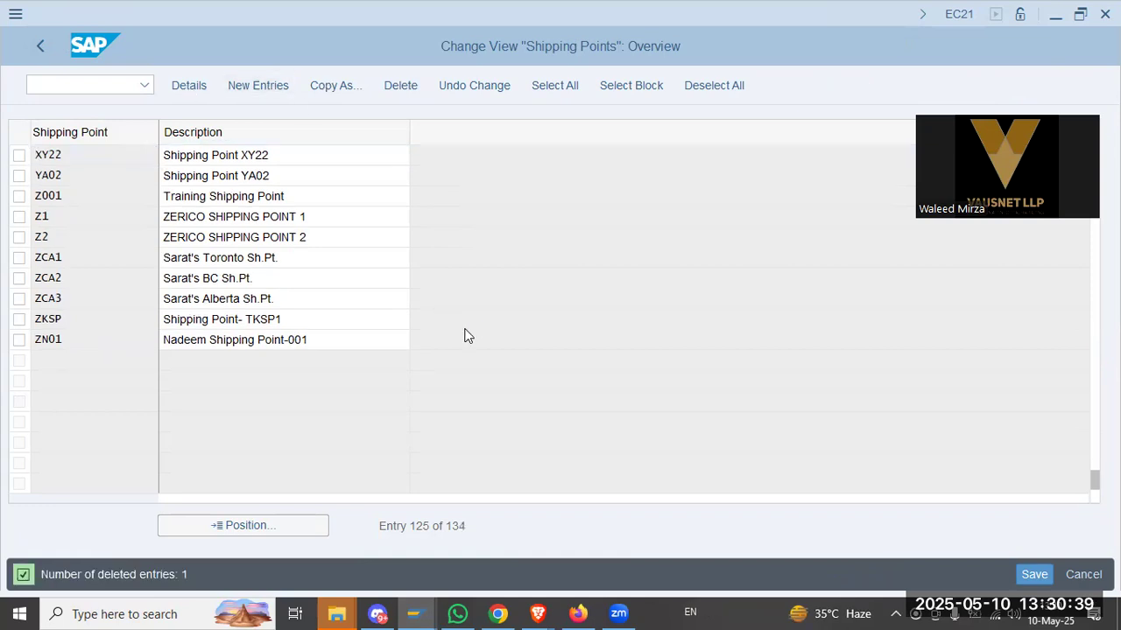
# - Enter shipping point XU01, description 'Xylon - Dubai', with factory calendar ae
pyautogui.write('xu')
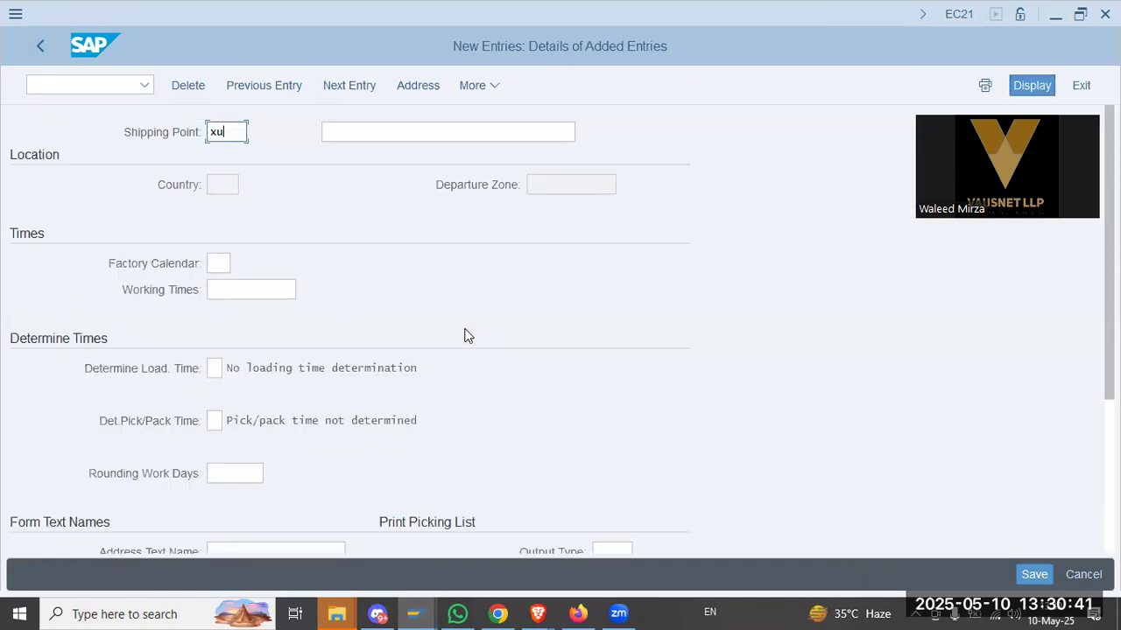
pyautogui.write('01')
pyautogui.press('Tab')
pyautogui.write('x')
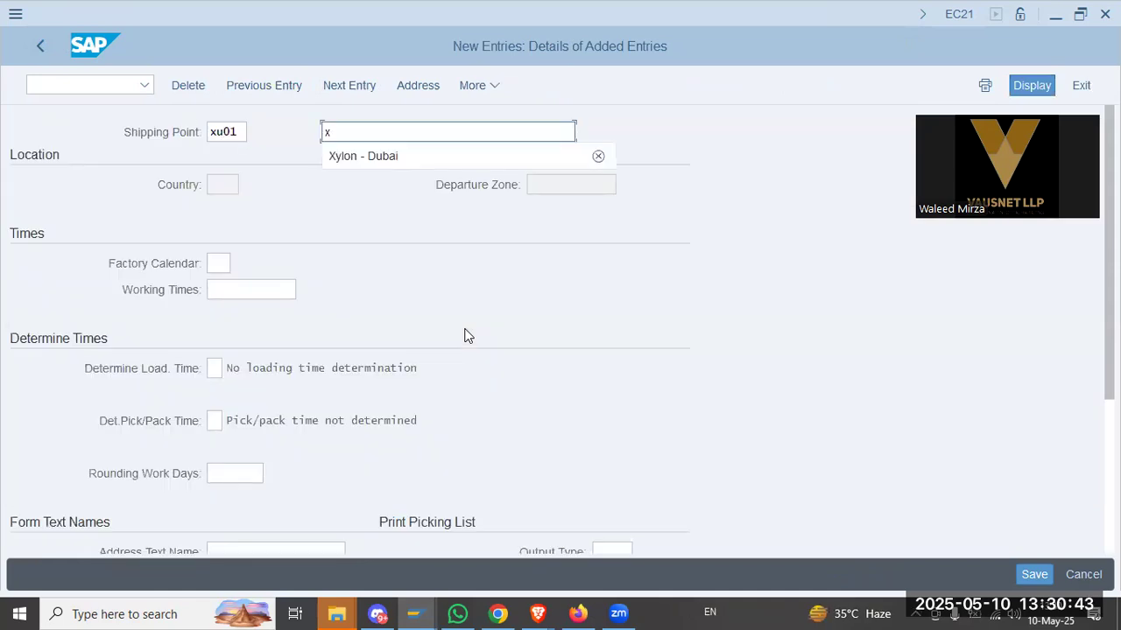
pyautogui.press('Return')
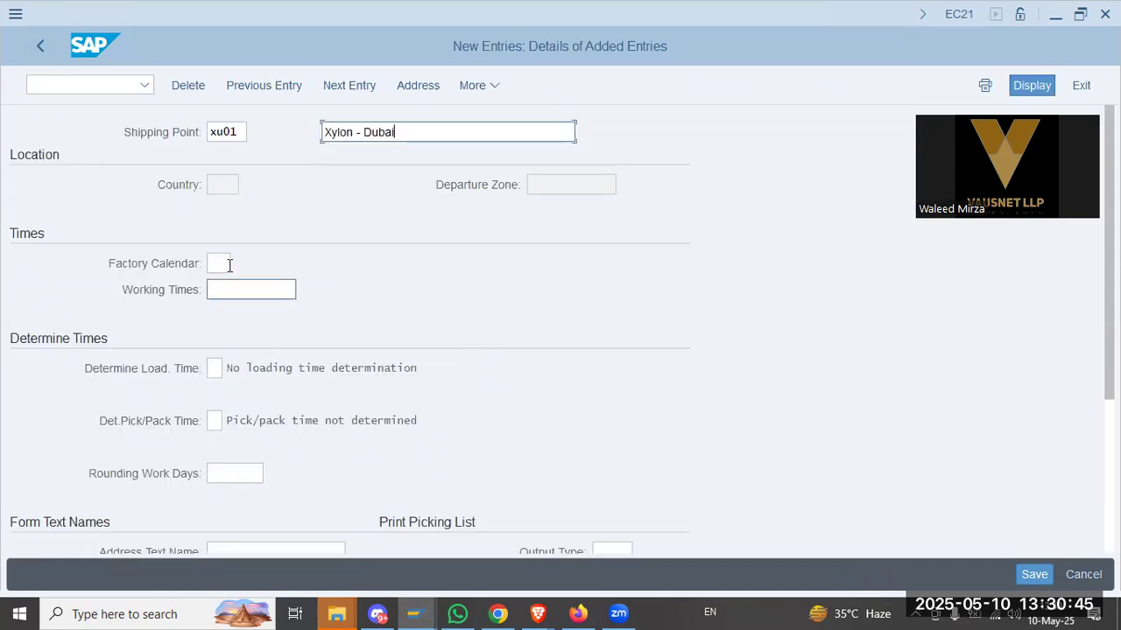
pyautogui.press('Tab')
pyautogui.write('ae')
pyautogui.press('Tab')
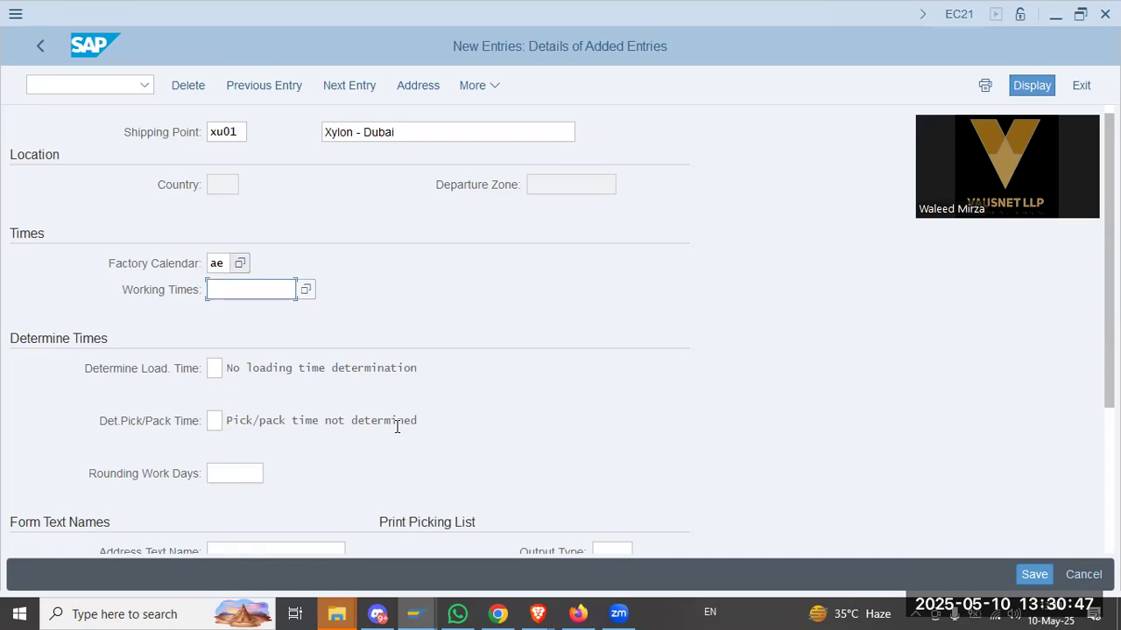
# - Set output type EK00 and all four form text names to Xylon, then save XU01
pyautogui.scroll(-1, 396, 426)
pyautogui.scroll(-5, 396, 427)
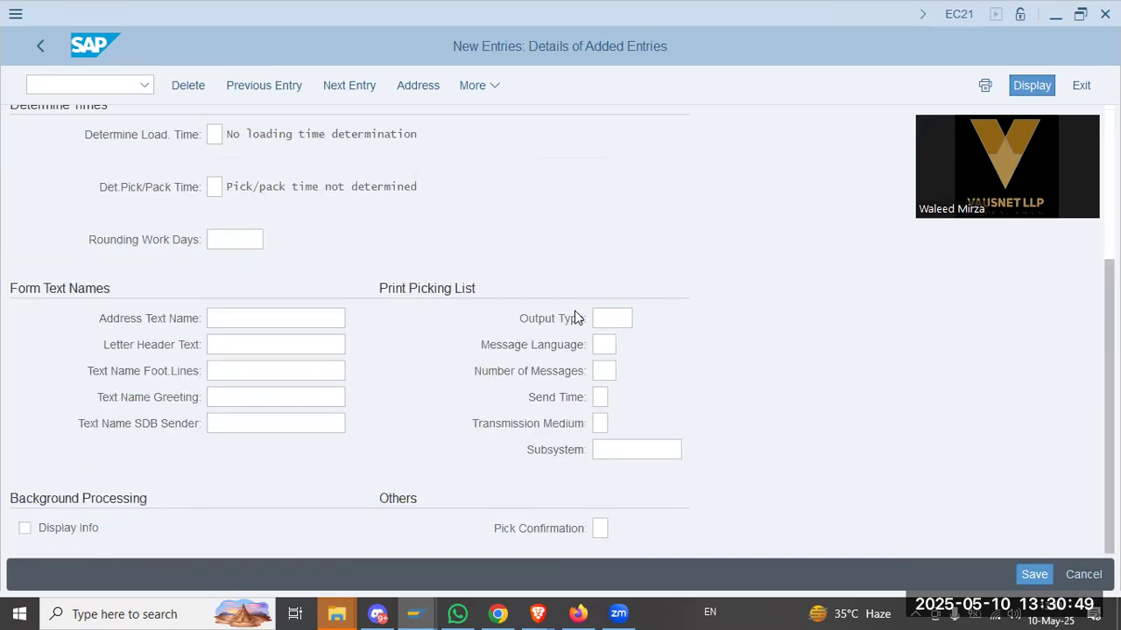
pyautogui.click(664, 359)
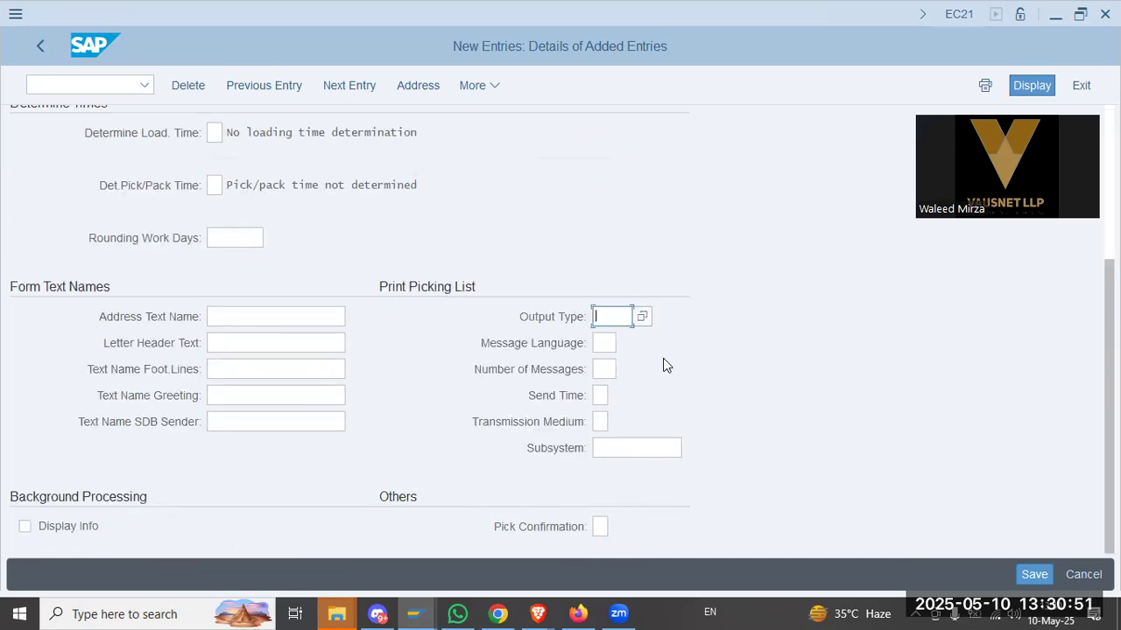
pyautogui.click(634, 333)
pyautogui.click(307, 318)
pyautogui.click(253, 343)
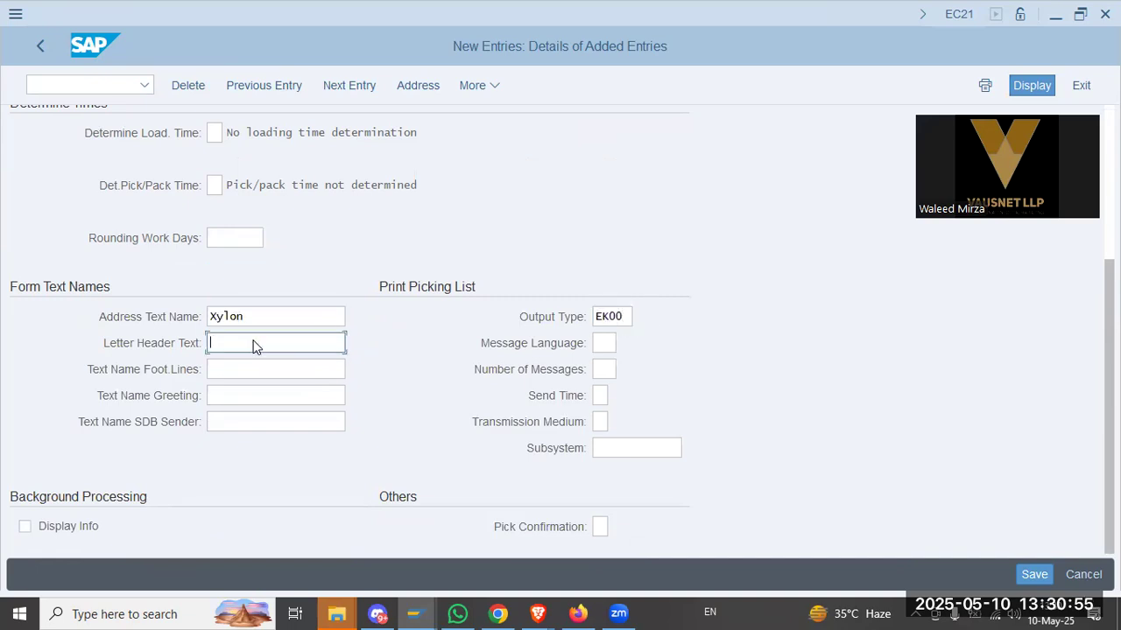
pyautogui.click(246, 356)
pyautogui.press('BackSpace')
pyautogui.click(248, 369)
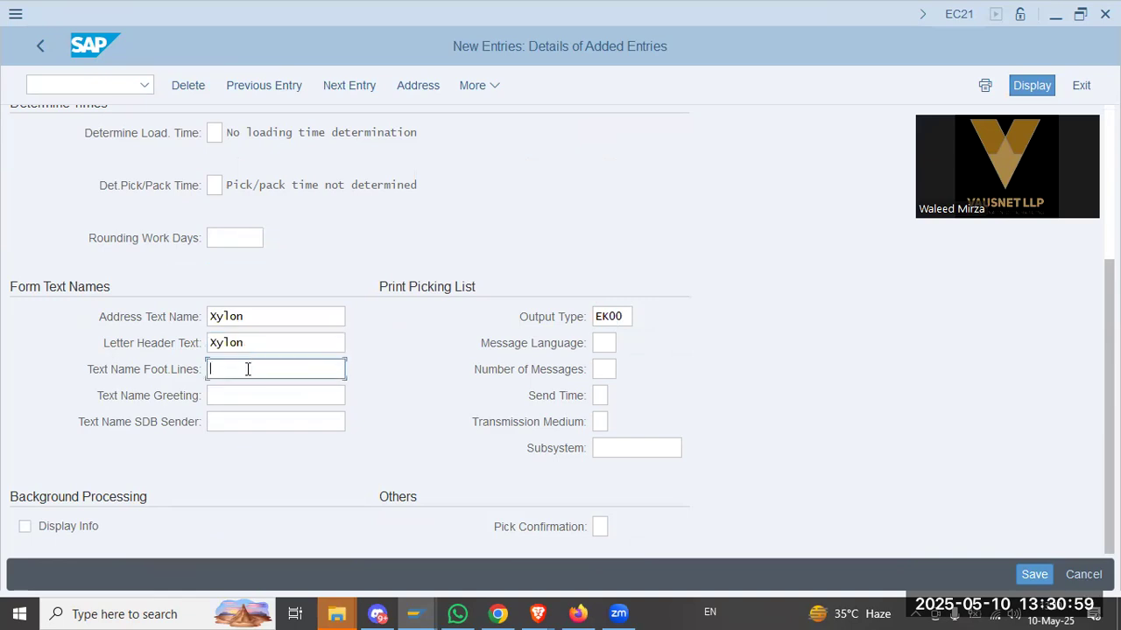
pyautogui.click(256, 396)
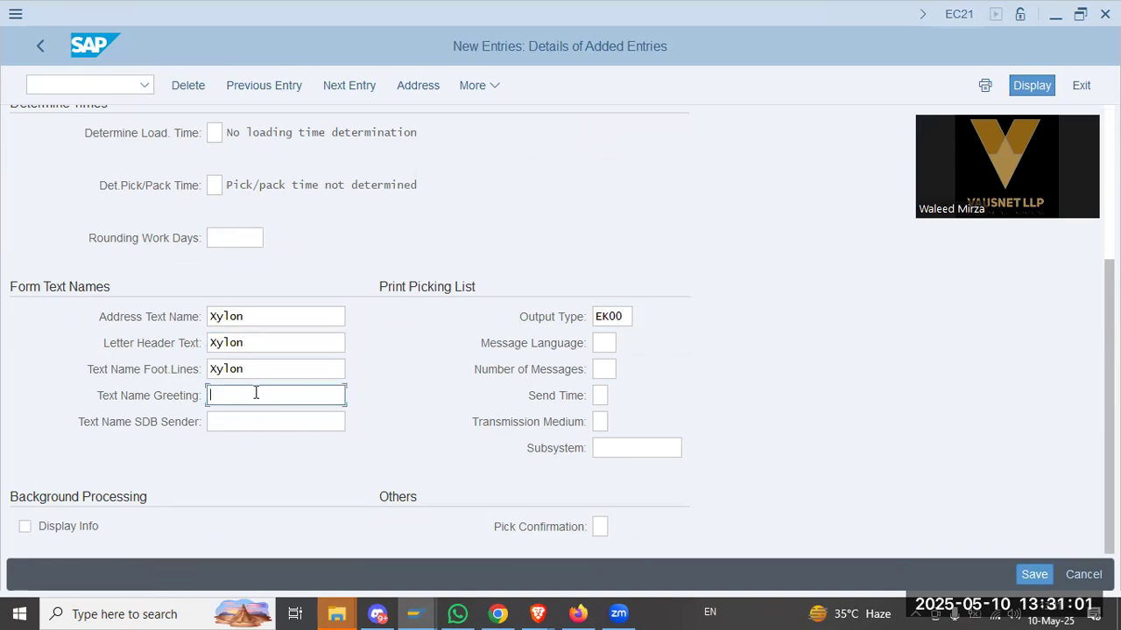
pyautogui.click(275, 422)
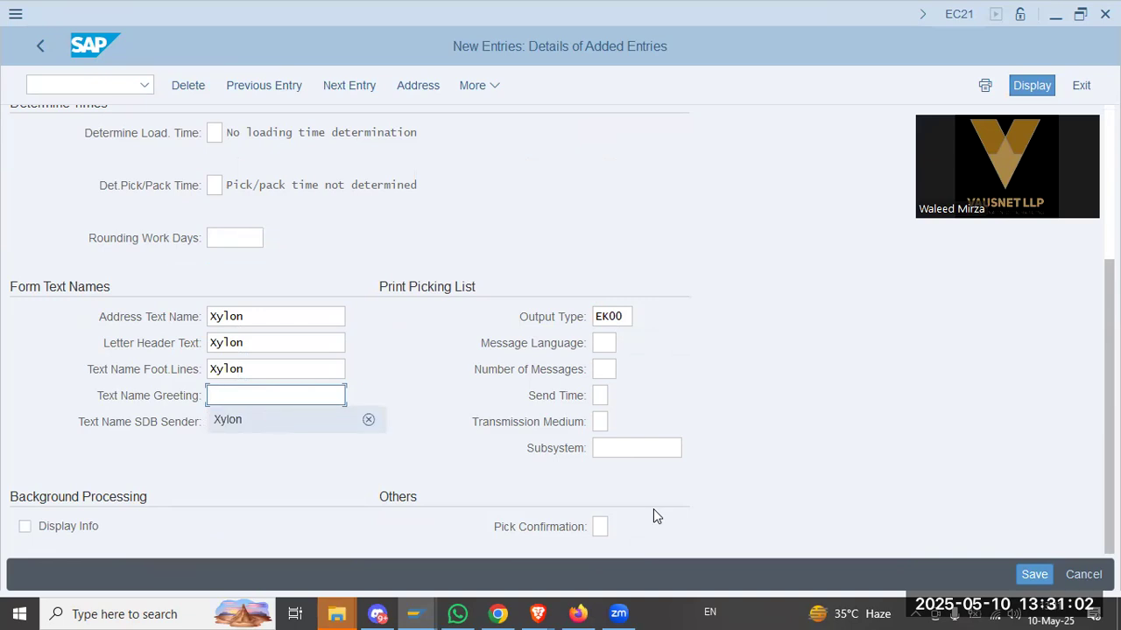
pyautogui.click(1031, 570)
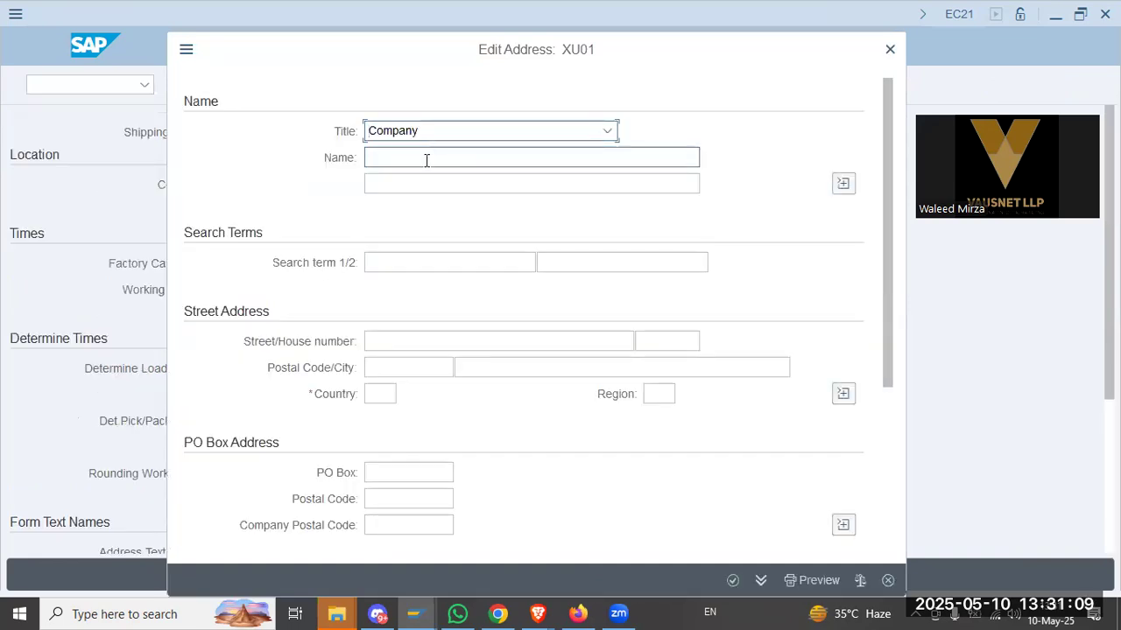
# - Enter names Xylon Group and Xylon with search terms Xylon and Xylon XU01 for XU01
pyautogui.click(425, 158)
pyautogui.write('Xylon Group')
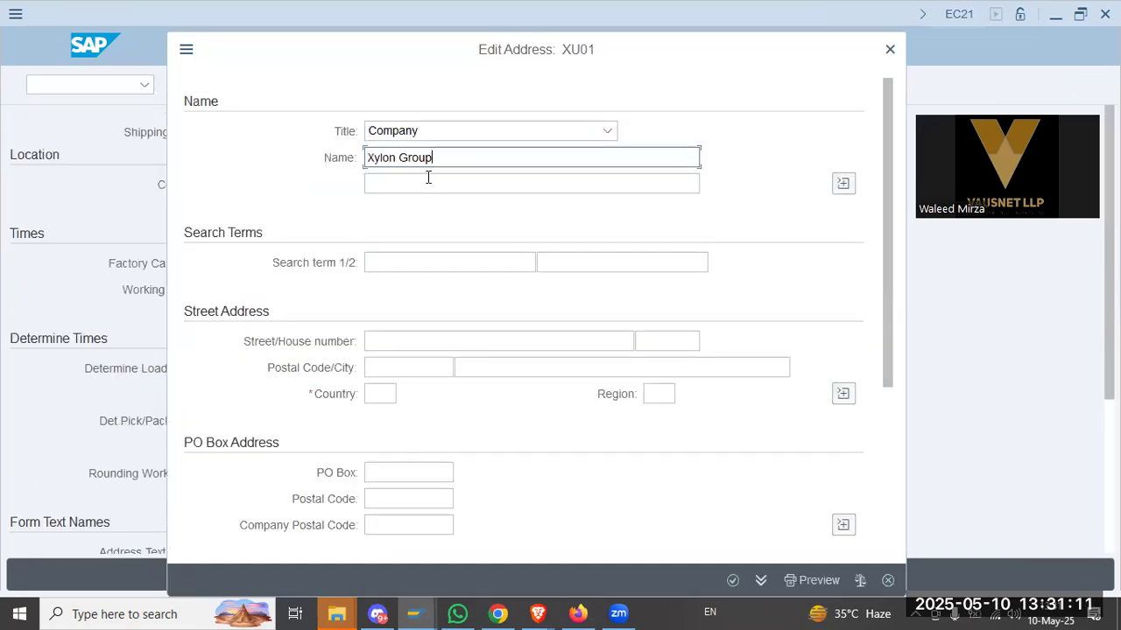
pyautogui.click(428, 179)
pyautogui.write('Xylon')
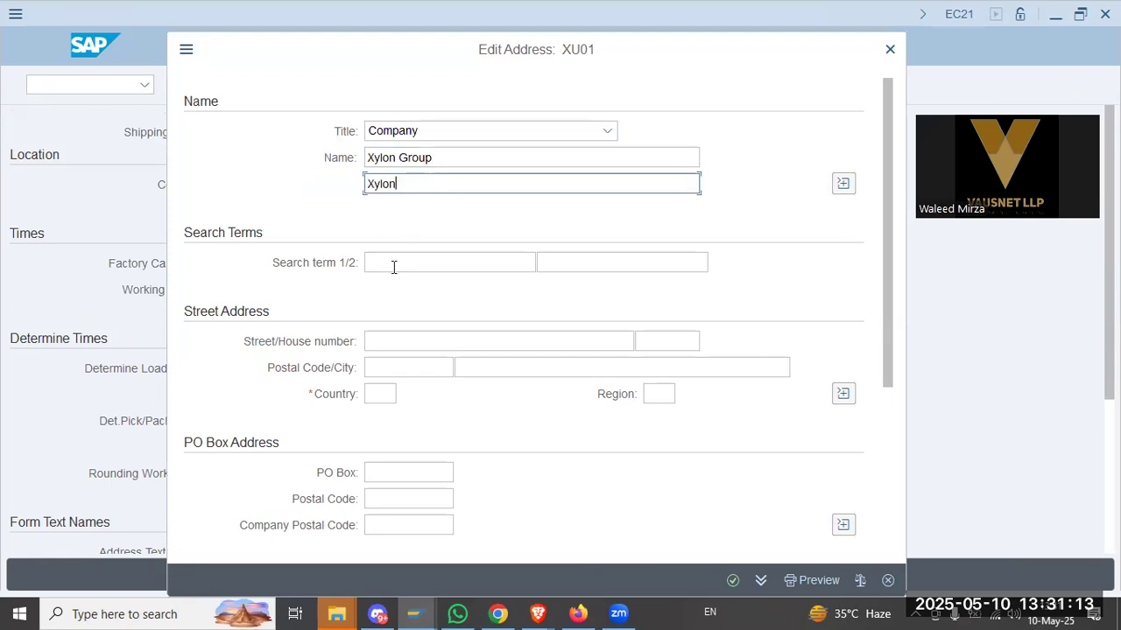
pyautogui.press('Tab')
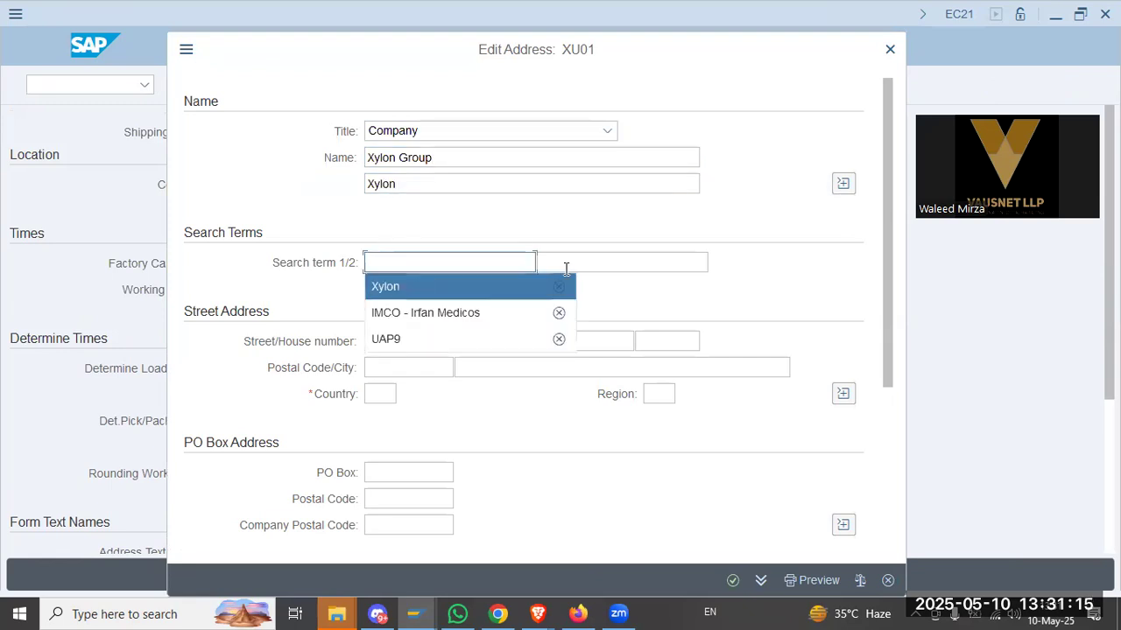
pyautogui.press('Tab')
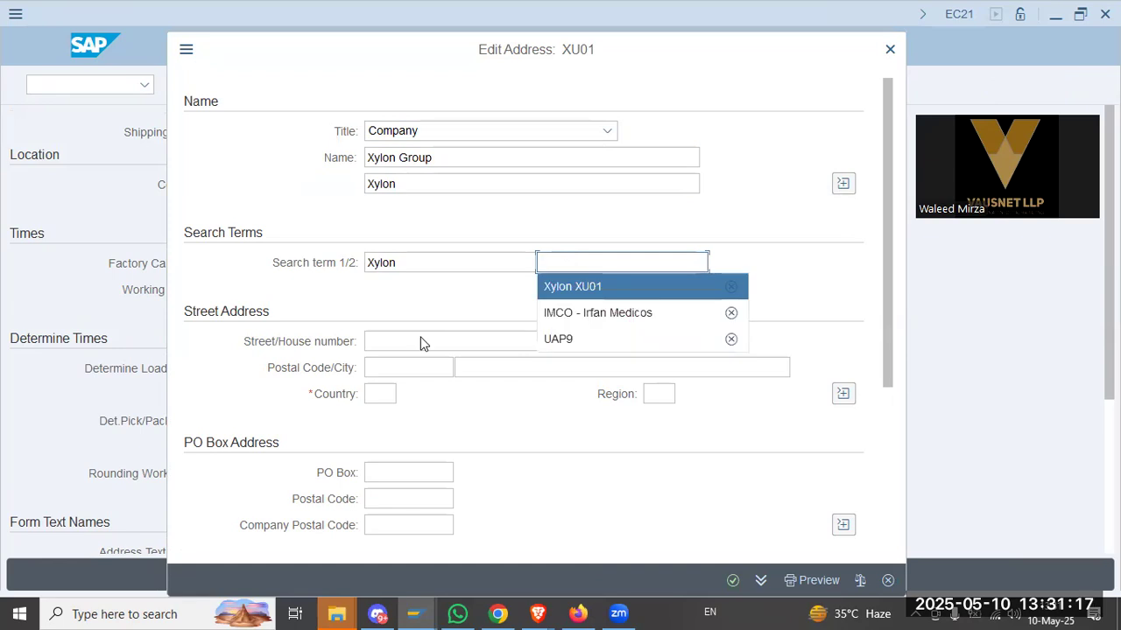
pyautogui.press('Tab')
# - Add postal code 3595, city Abu Dhabi, country ae, then confirm and save shipping point XU01
pyautogui.click(409, 372)
pyautogui.click(422, 392)
pyautogui.click(492, 367)
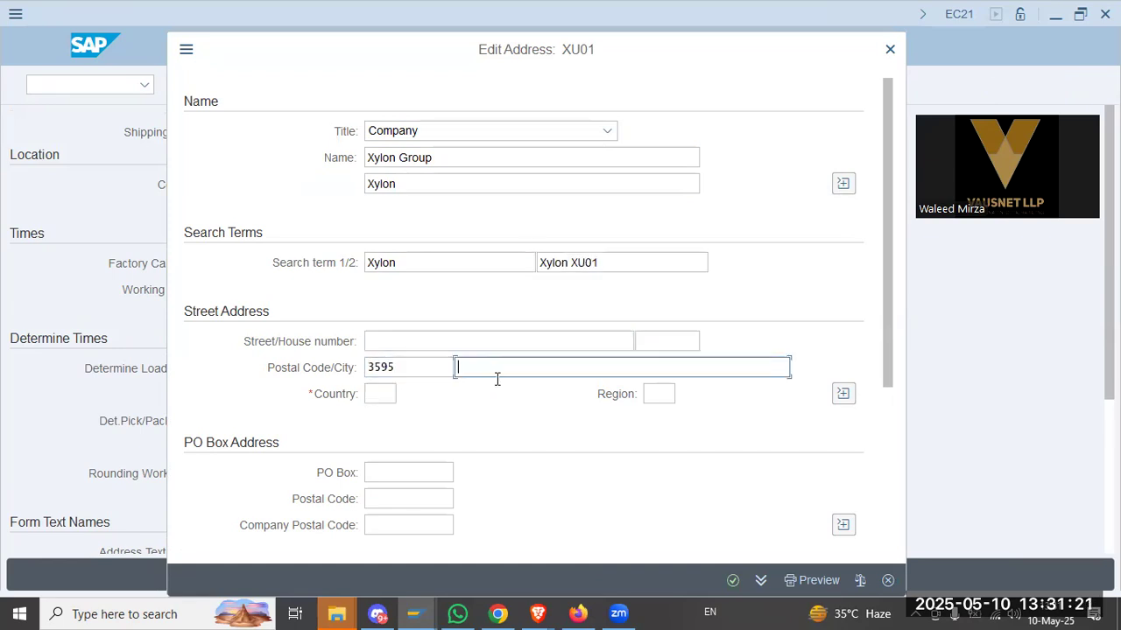
pyautogui.press('Return')
pyautogui.click(733, 581)
pyautogui.write('ae')
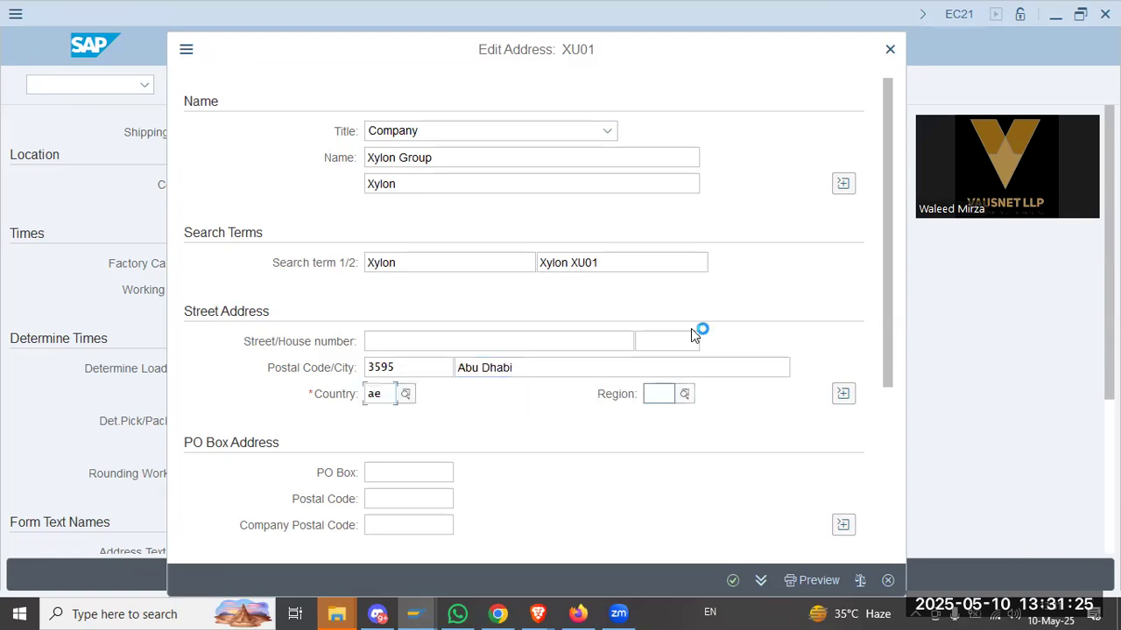
pyautogui.click(578, 396)
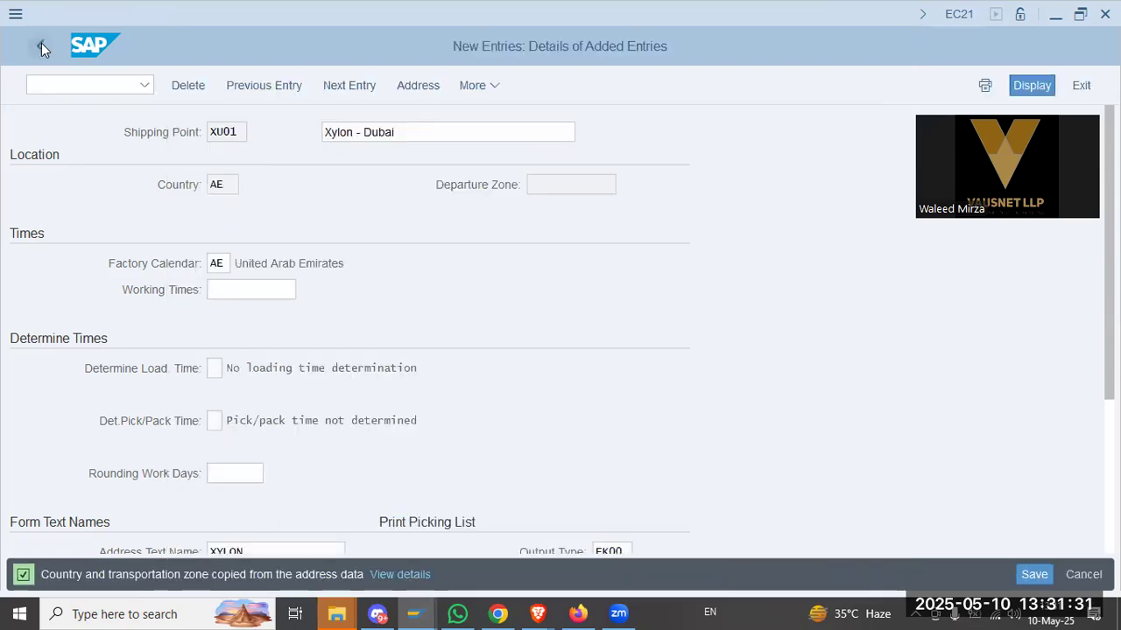
pyautogui.hotkey('ctrl', 's')
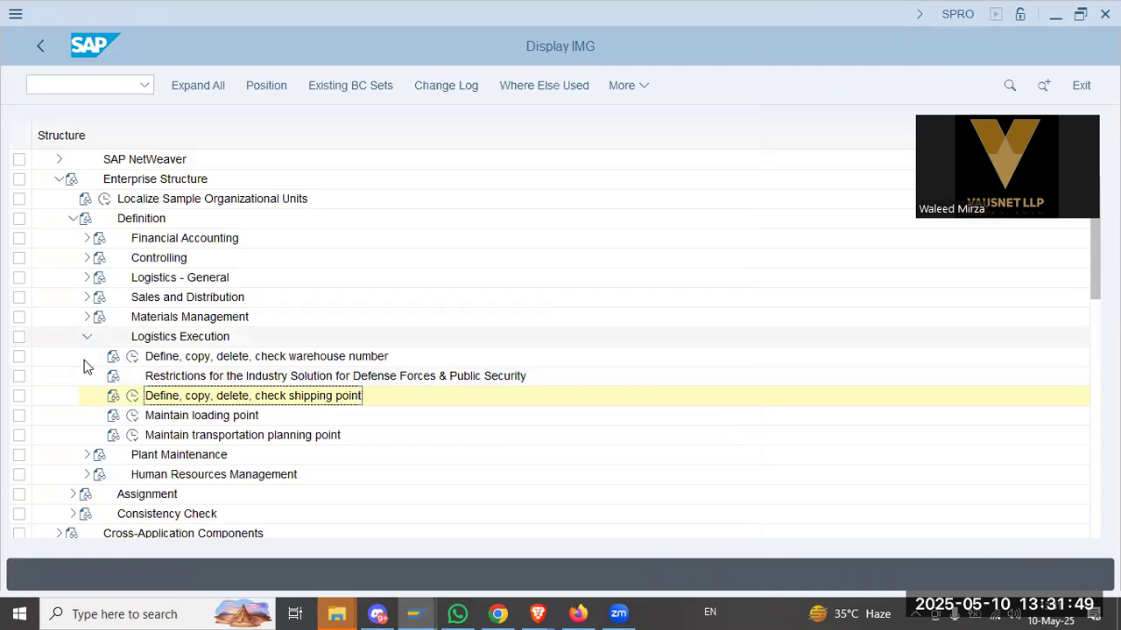
# - Run 'Maintain maintenance planning plant' under Definition > Plant Maintenance to add a new entry
pyautogui.click(86, 359)
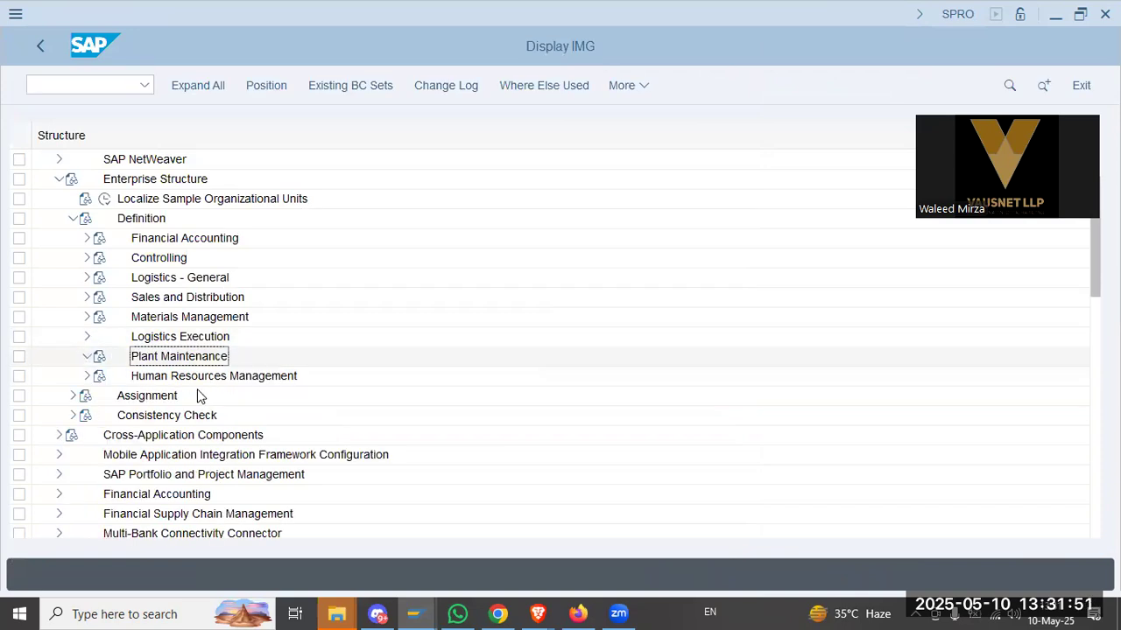
pyautogui.click(133, 376)
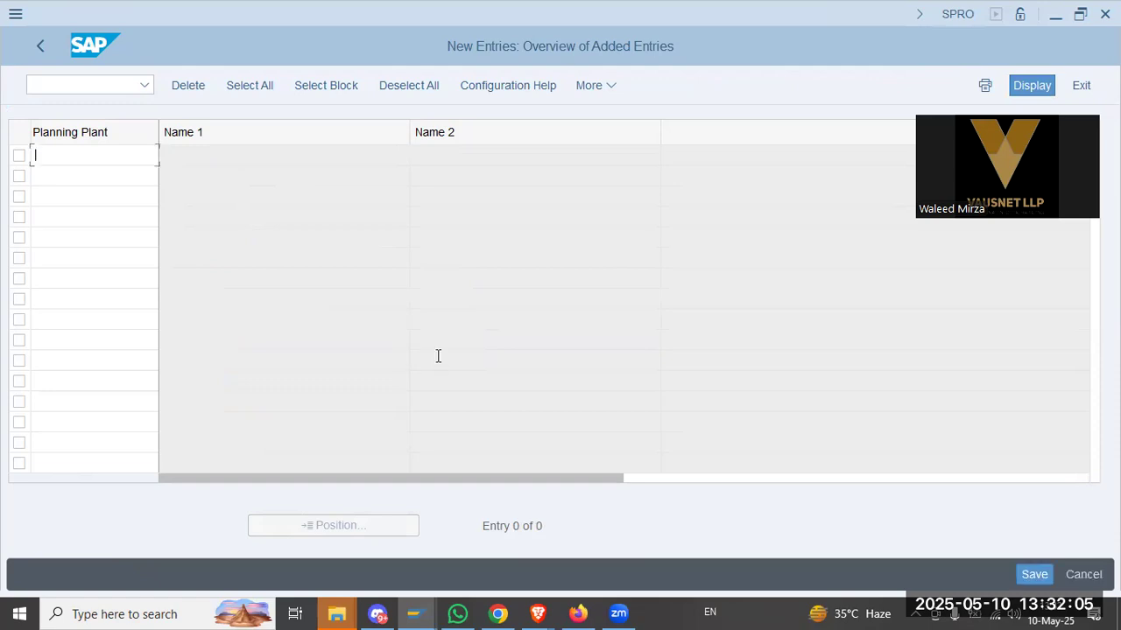
# - Add XU01 as a maintenance planning plant, save it, and go back to the IMG tree
pyautogui.write('xu01')
pyautogui.press('Return')
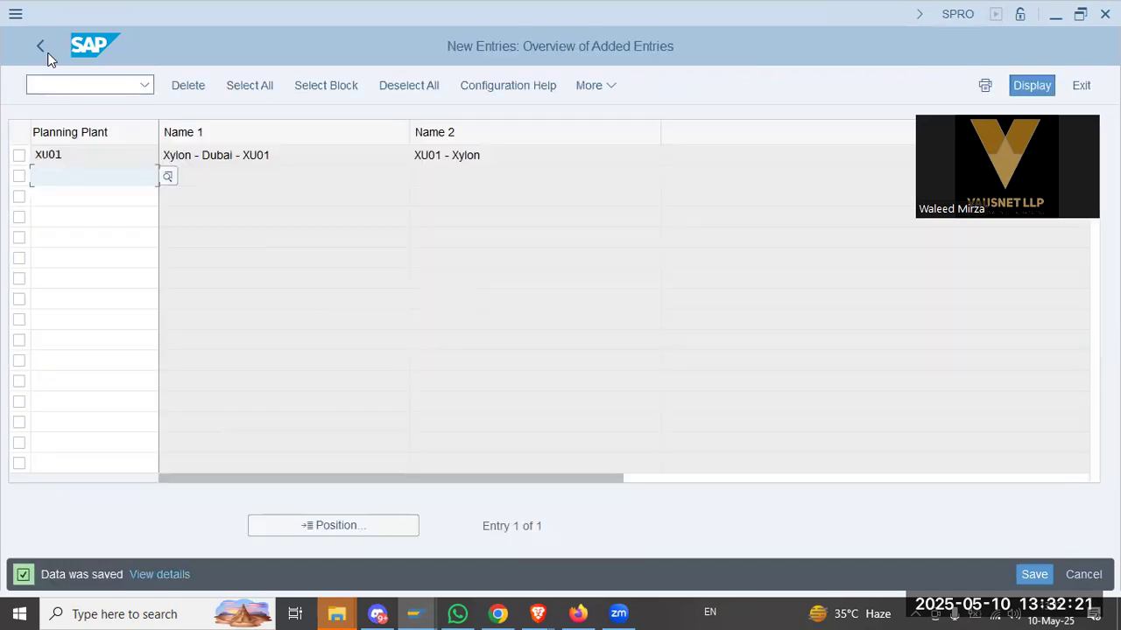
pyautogui.click(48, 56)
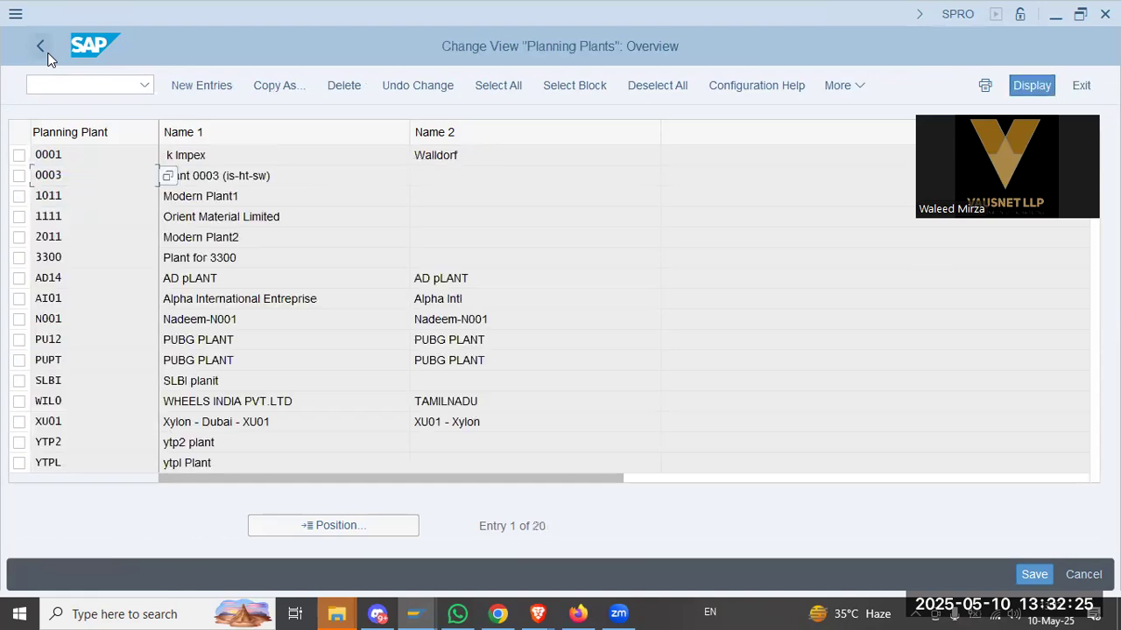
pyautogui.click(41, 47)
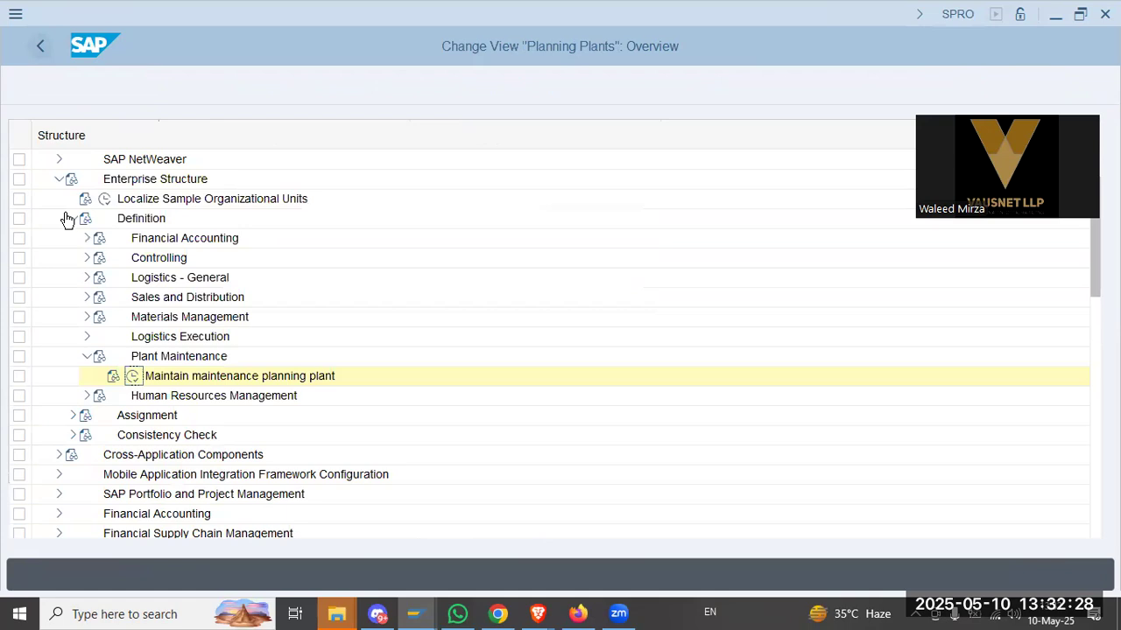
# - Run 'Assign plant to company code' under Assignment > Logistics - General
pyautogui.click(70, 219)
pyautogui.click(75, 238)
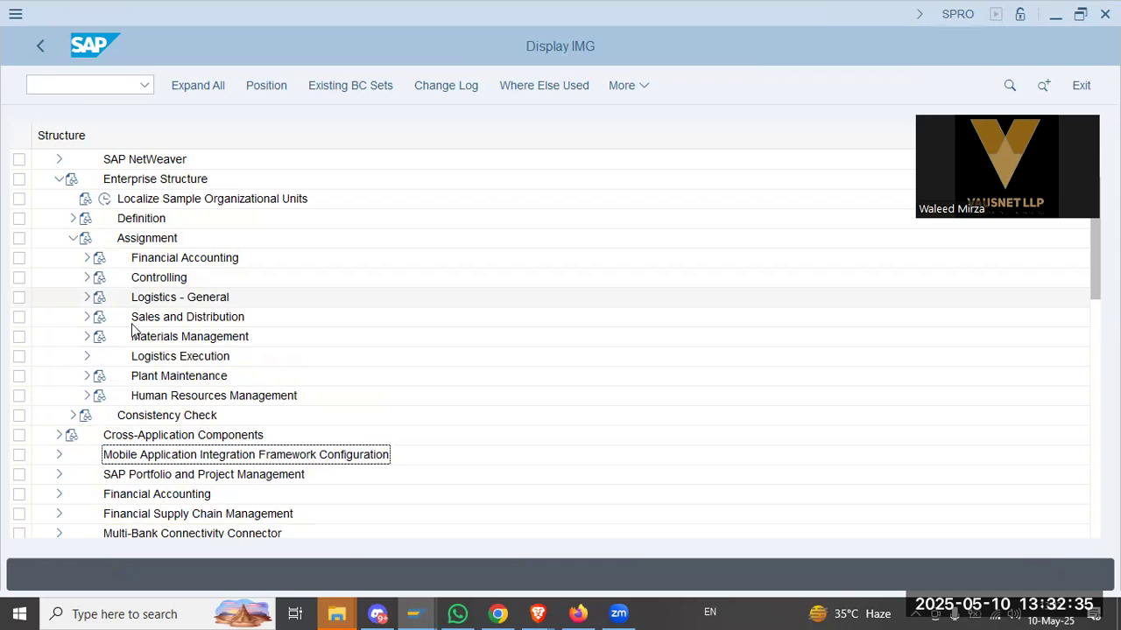
pyautogui.click(87, 298)
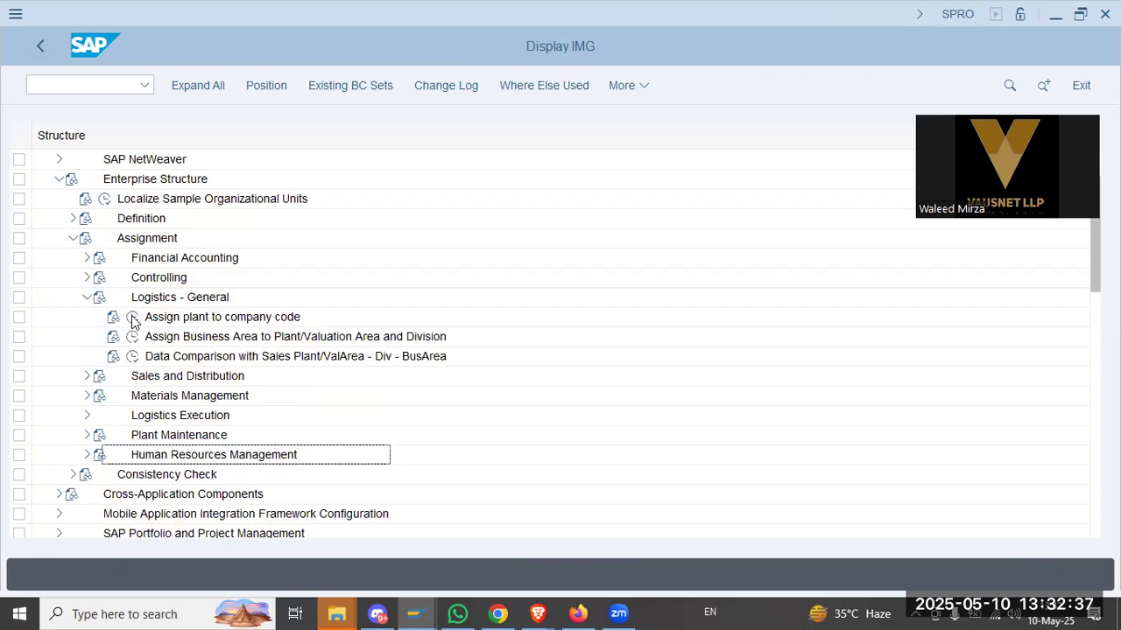
pyautogui.click(132, 317)
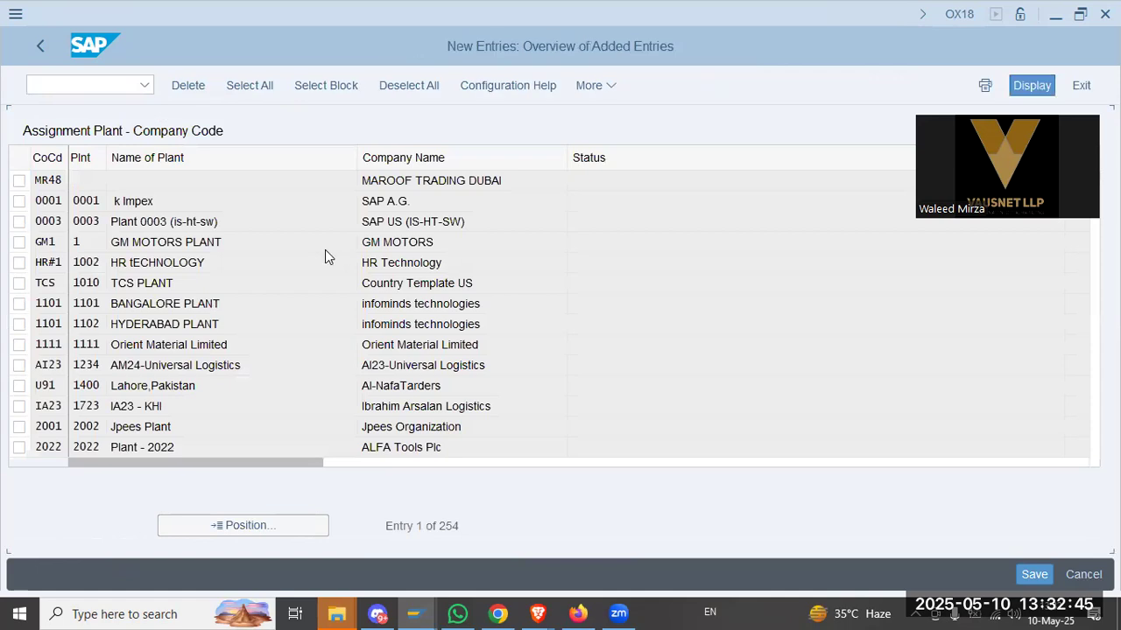
# - Enter a row linking company code XU01 to plant XU01, and save it in the customizing request
pyautogui.write('xu01')
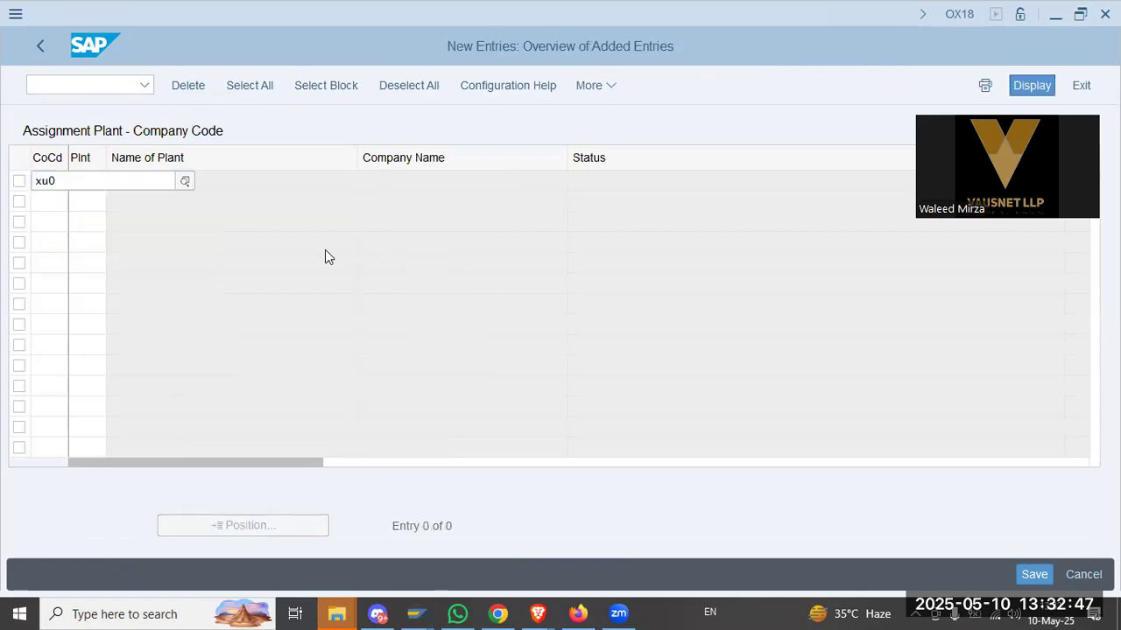
pyautogui.press('Tab')
pyautogui.write('xu01')
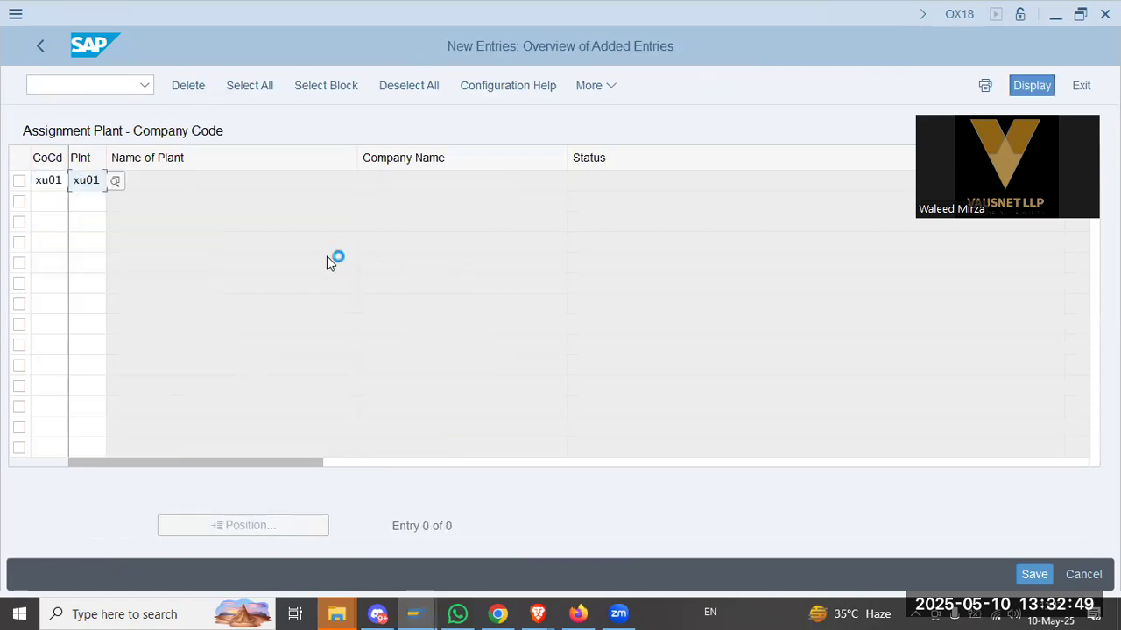
pyautogui.click(327, 256)
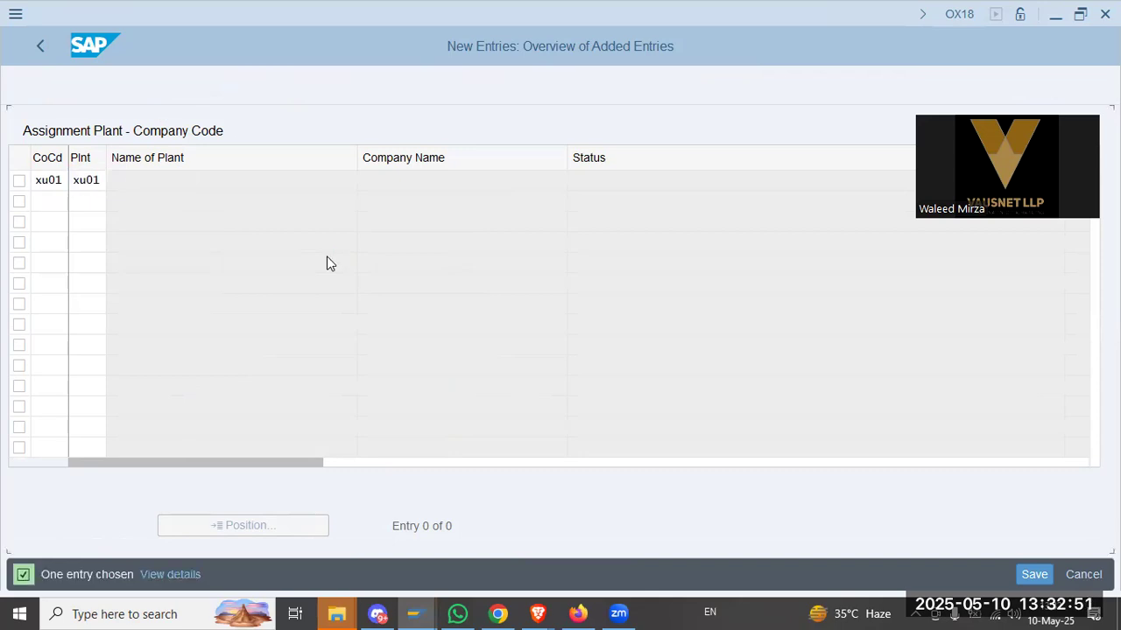
pyautogui.click(1034, 575)
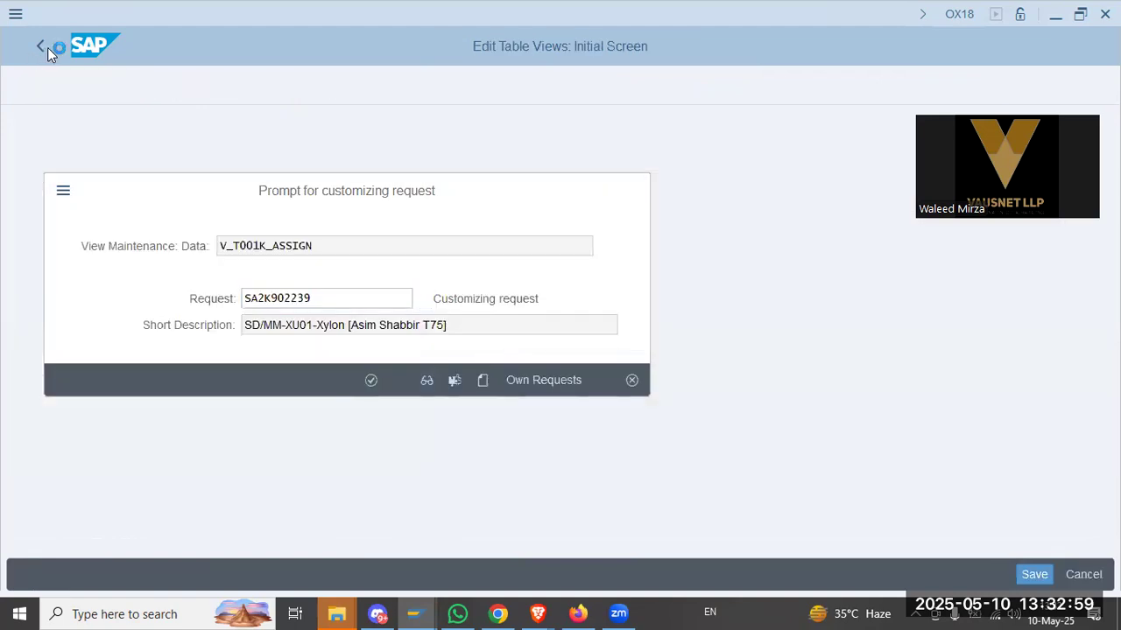
pyautogui.press('Return')
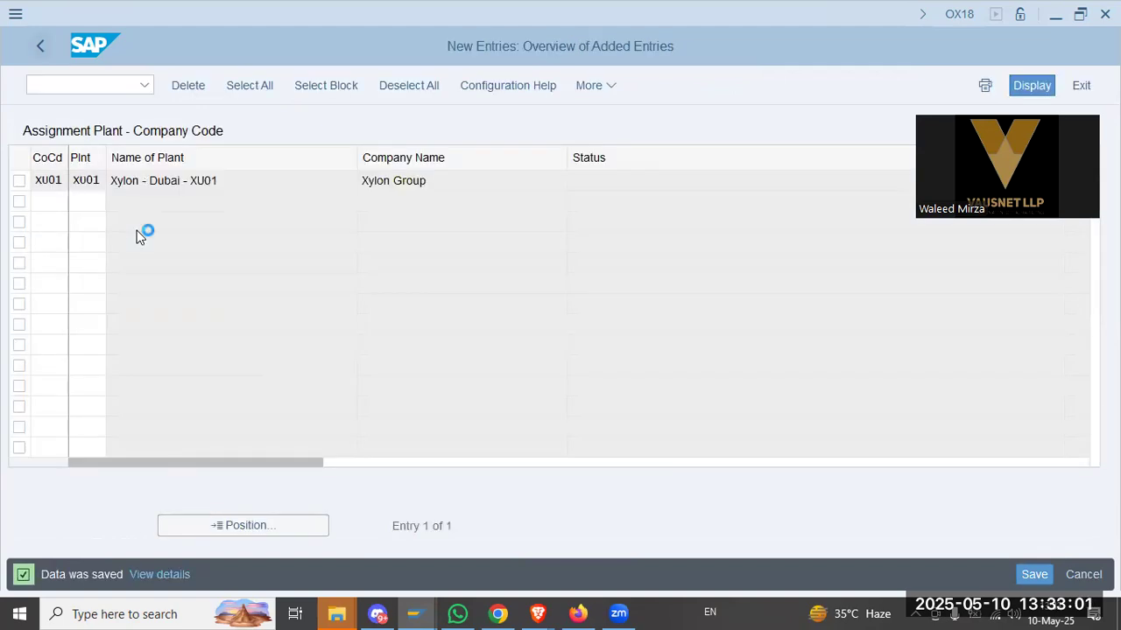
pyautogui.press('F3')
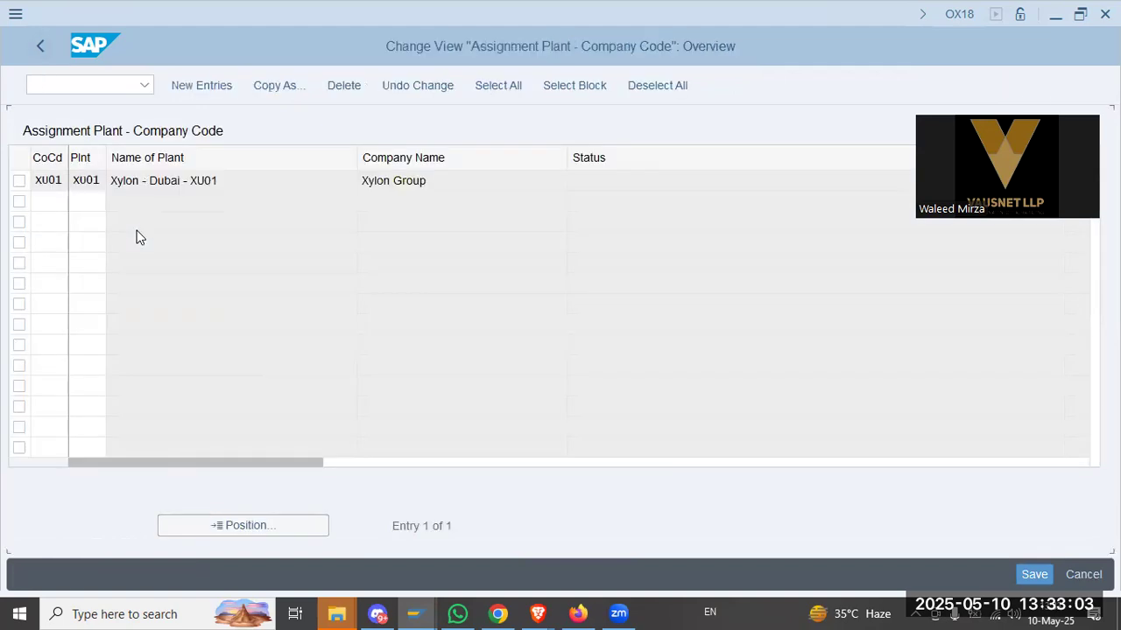
# - Return to the IMG and run 'Assign purchasing organization to plant' under Materials Management
pyautogui.click(43, 53)
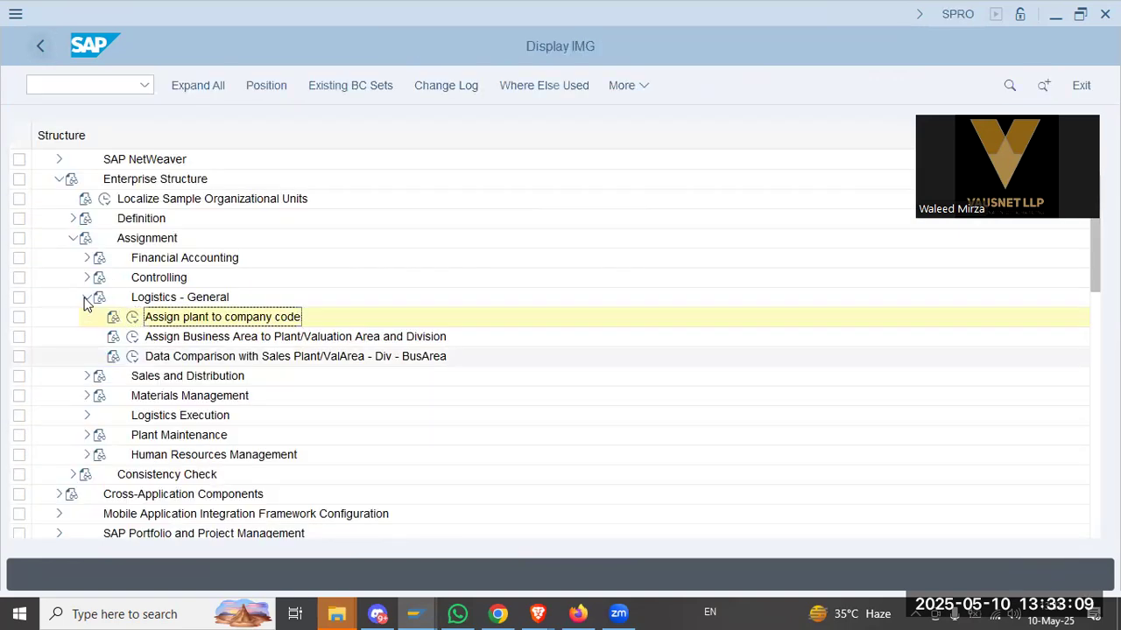
pyautogui.click(87, 299)
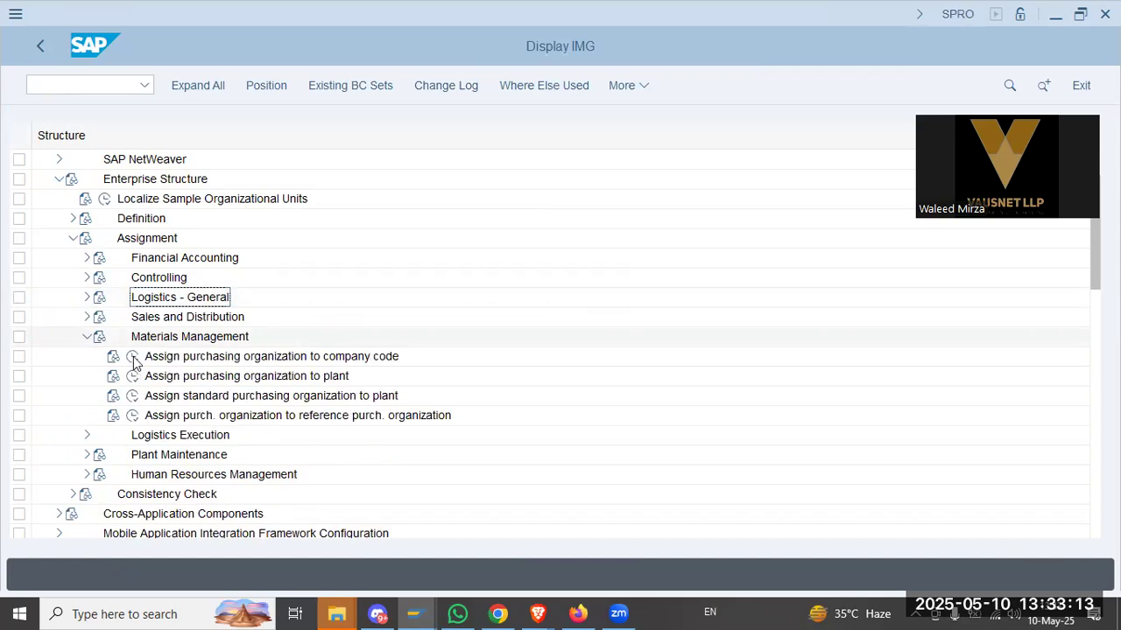
pyautogui.click(132, 378)
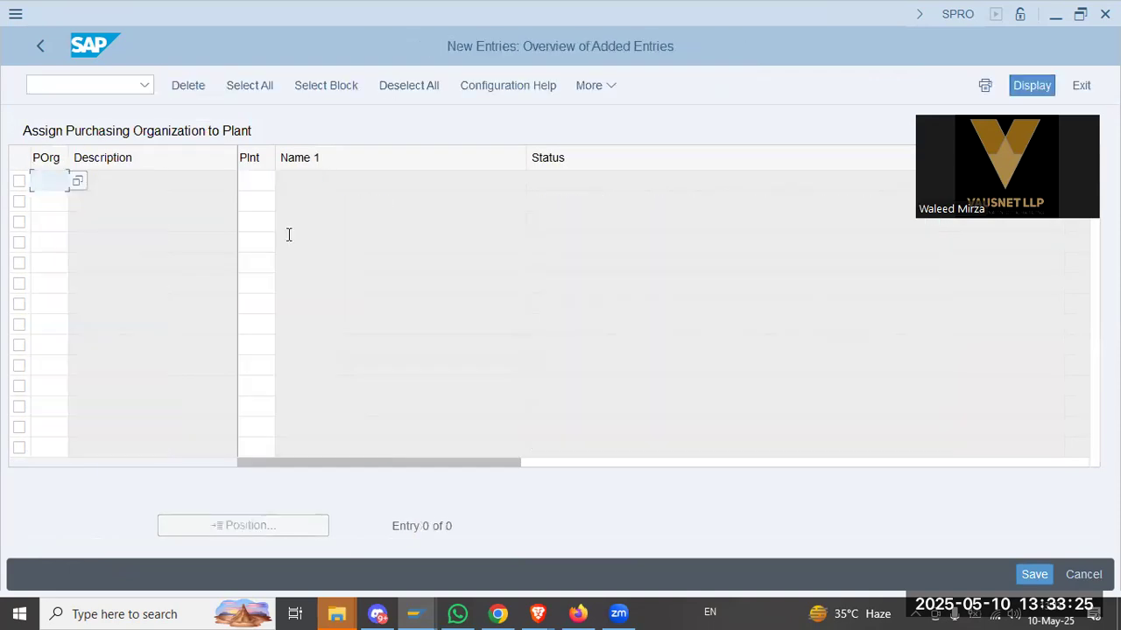
# - Enter the G000 to XU01 purchasing organization-plant row and save it in the customizing request
pyautogui.write('g000')
pyautogui.press('Tab')
pyautogui.write('xu01')
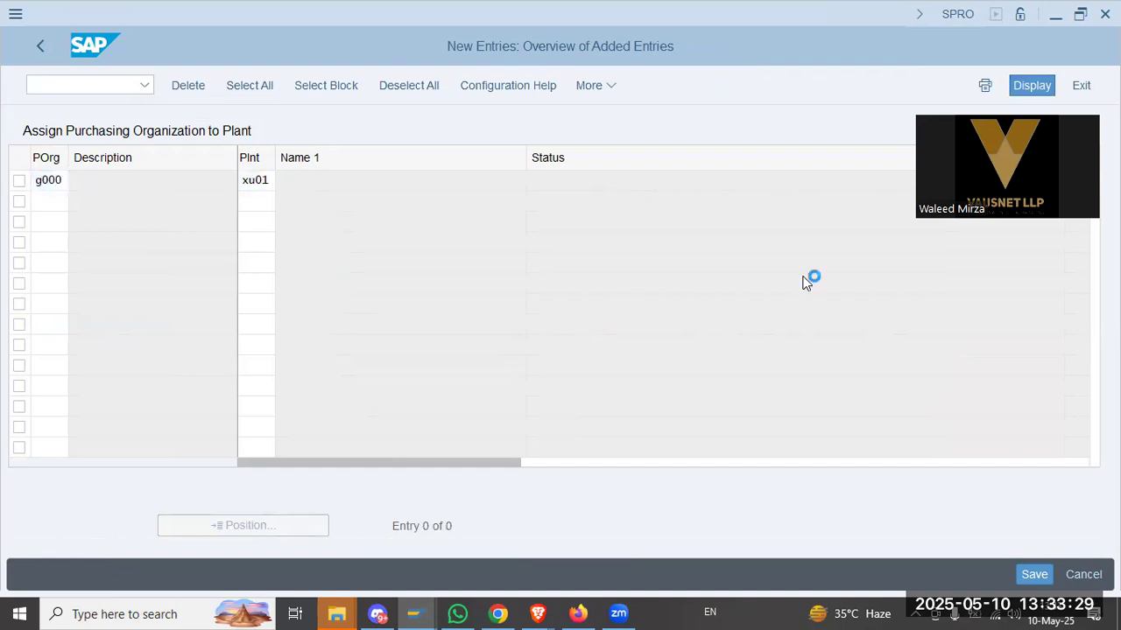
pyautogui.press('Return')
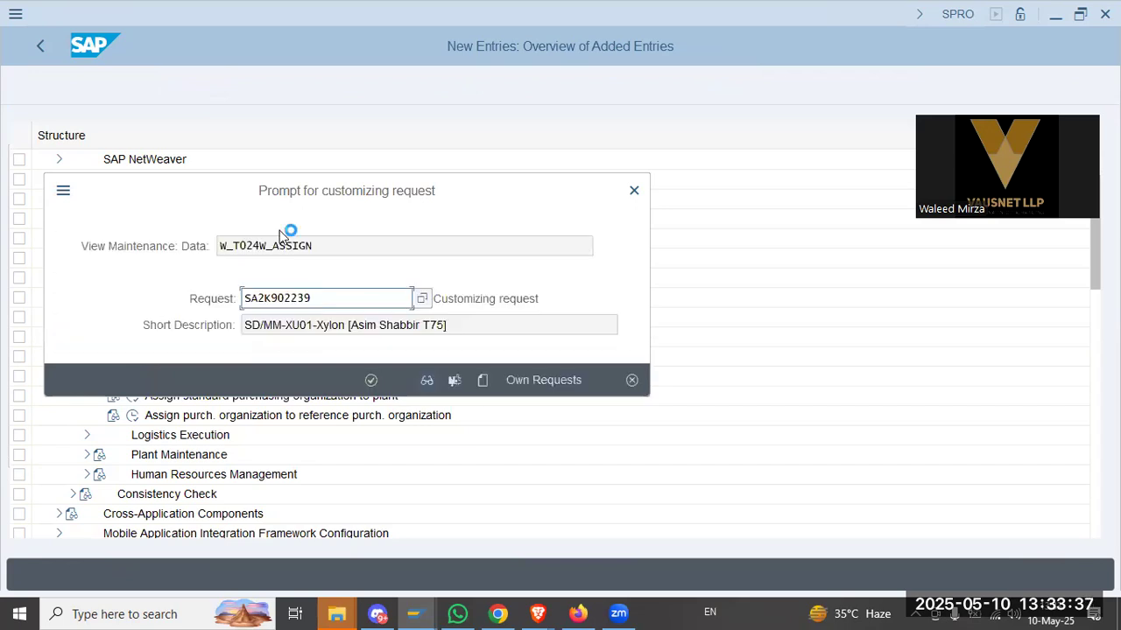
pyautogui.press('Return')
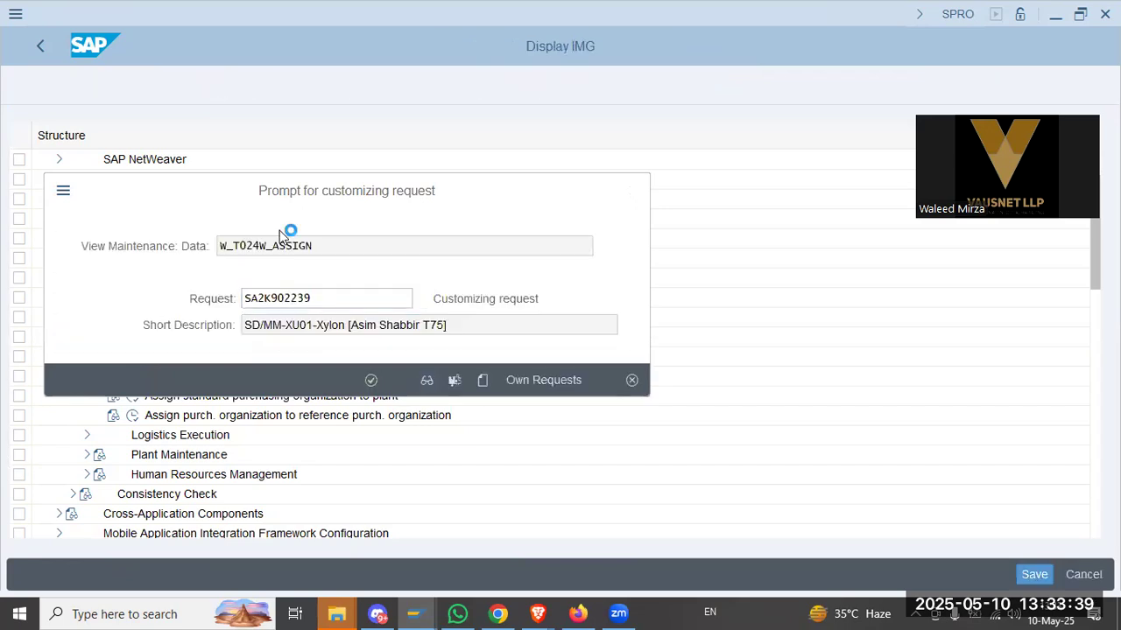
pyautogui.press('Return')
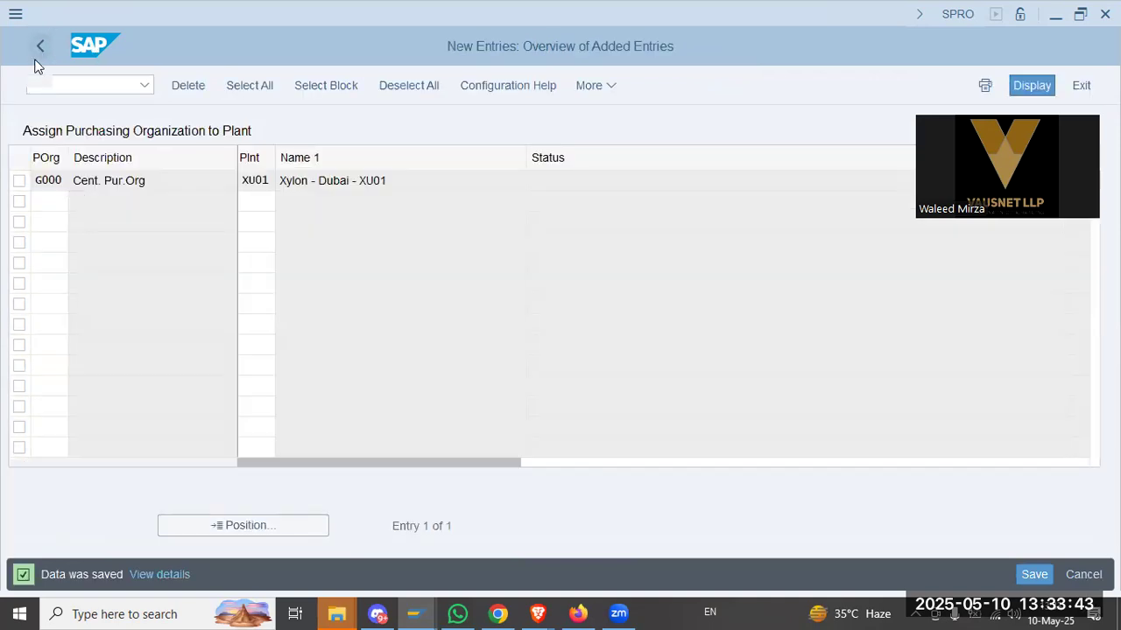
pyautogui.click(40, 50)
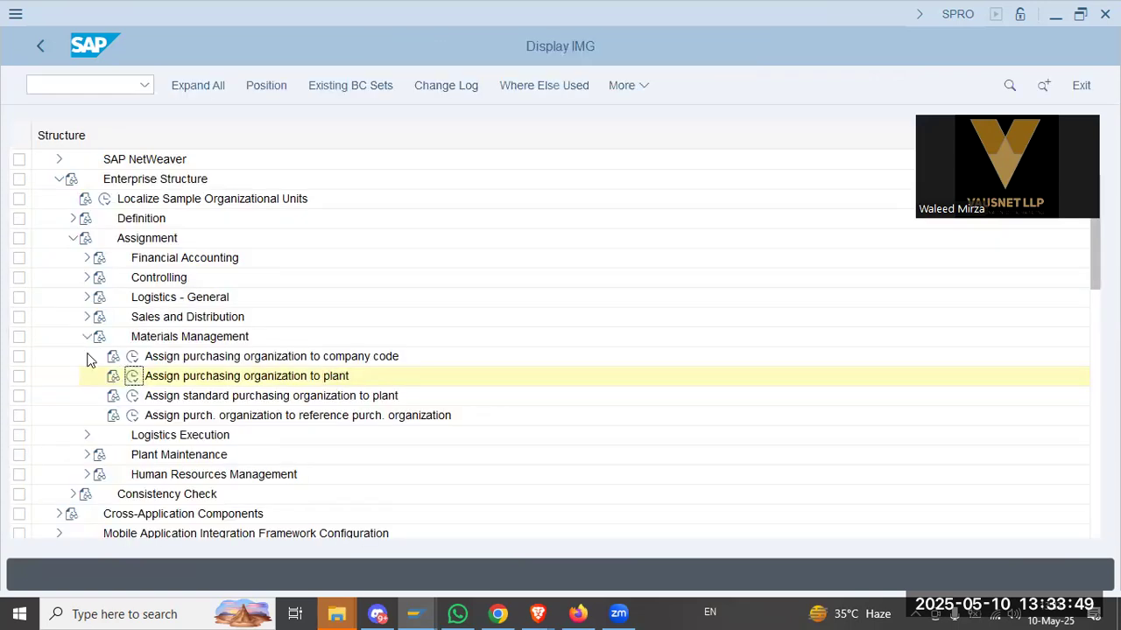
# - Run 'Assign shipping point to plant' under Logistics Execution to open the Shipping Points -> Plants overview
pyautogui.click(87, 338)
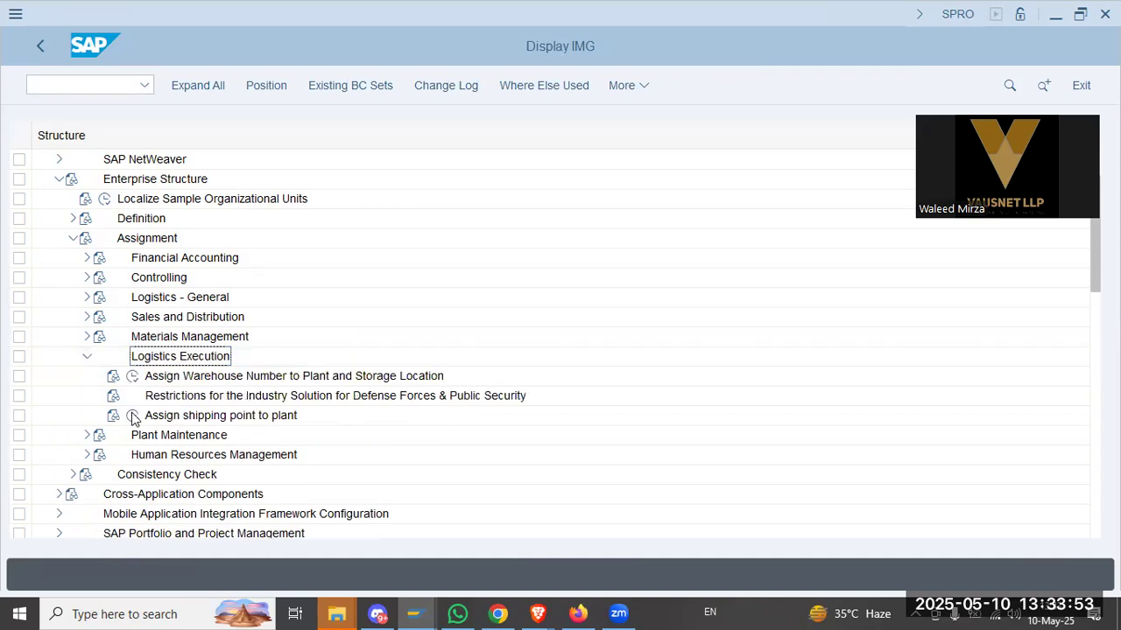
pyautogui.click(133, 416)
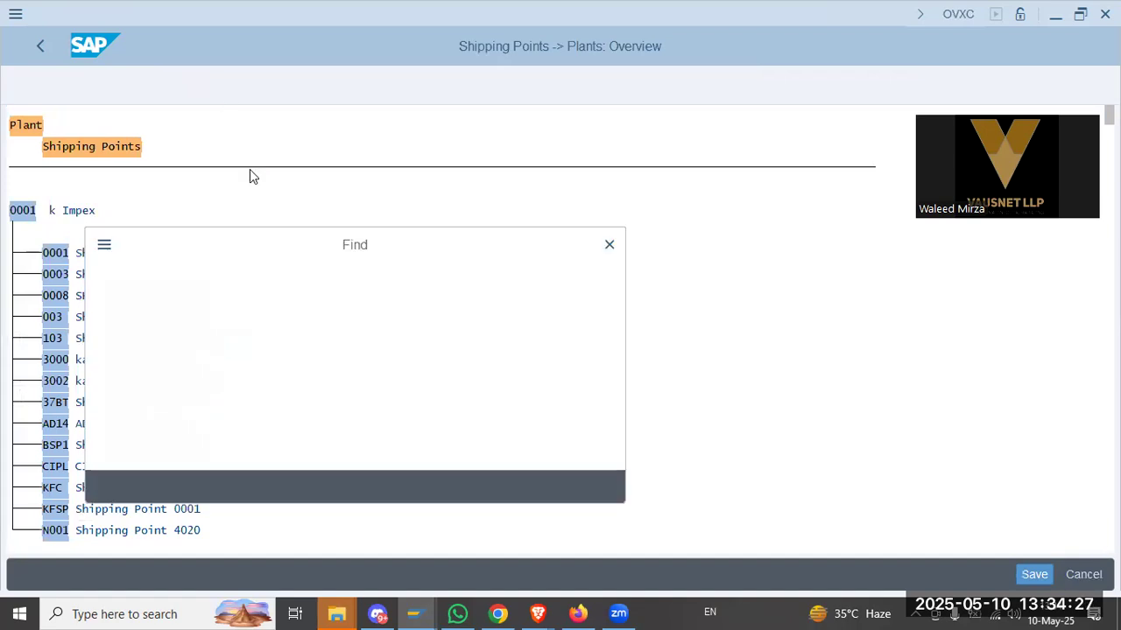
# - Search the overview for XU01 with hit limit 999 across the whole list; no hits found
pyautogui.write('xu01')
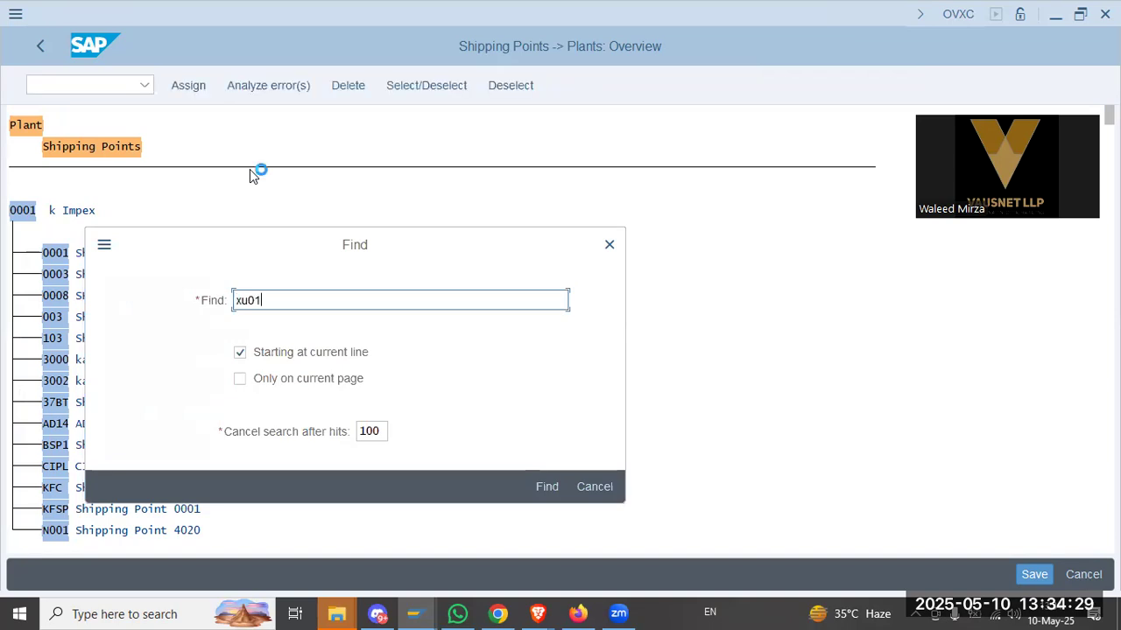
pyautogui.press('Return')
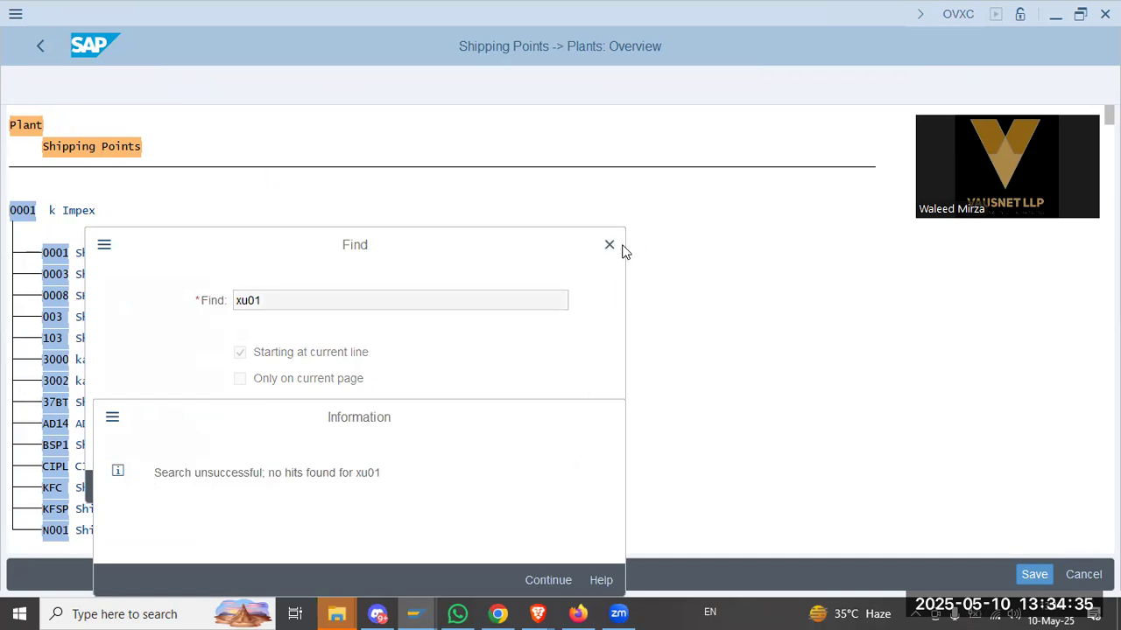
pyautogui.press('Return')
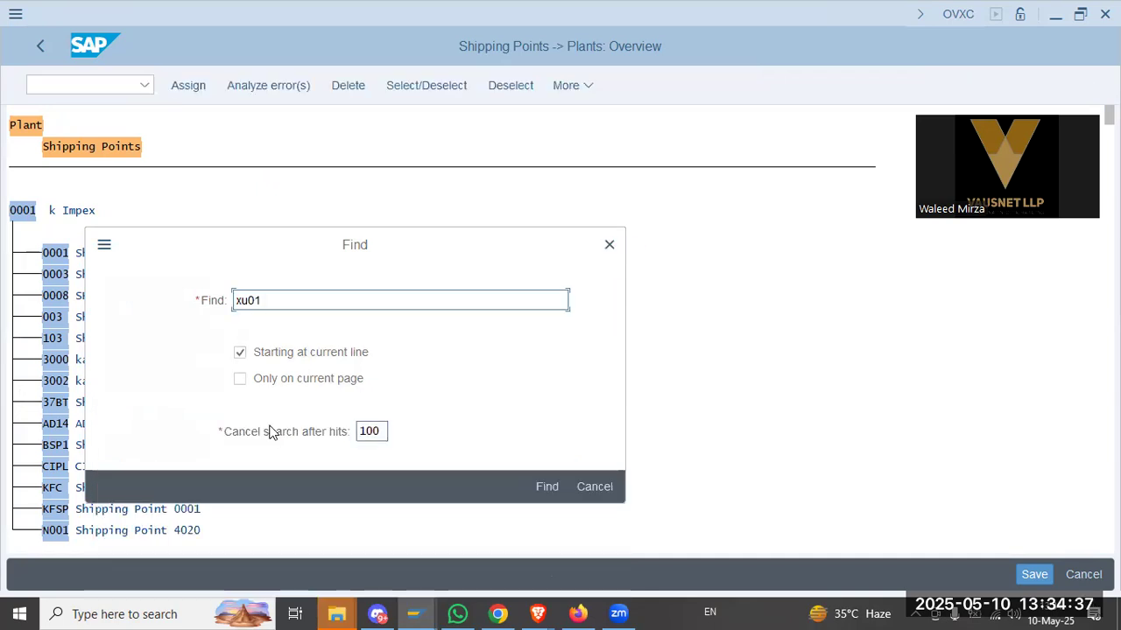
pyautogui.press('Tab')
pyautogui.write('999')
pyautogui.press('Return')
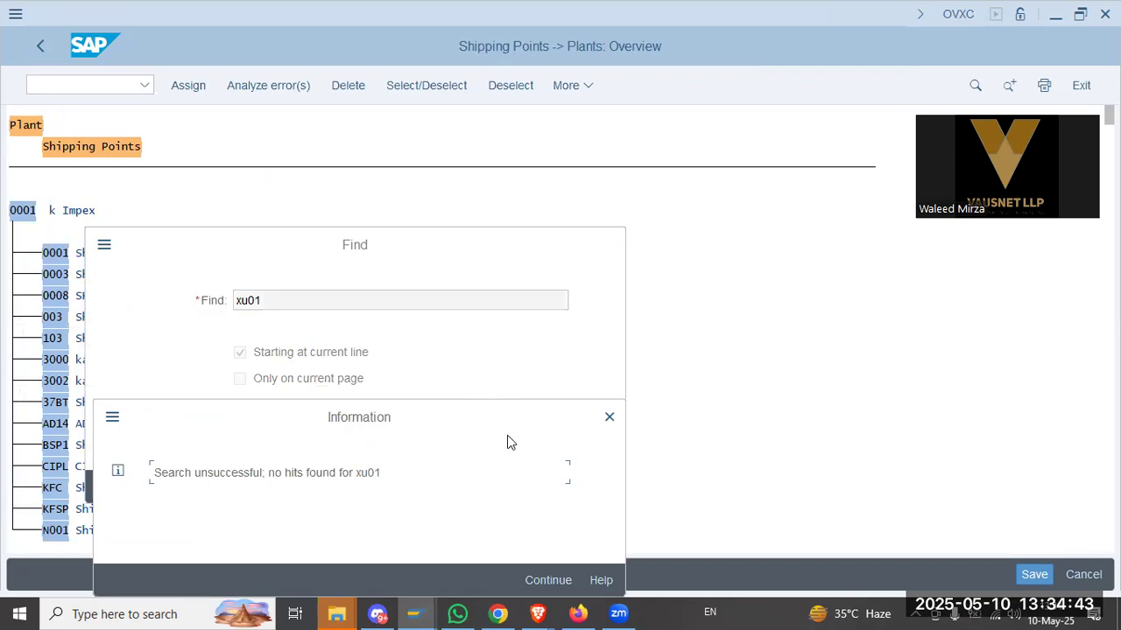
pyautogui.click(564, 581)
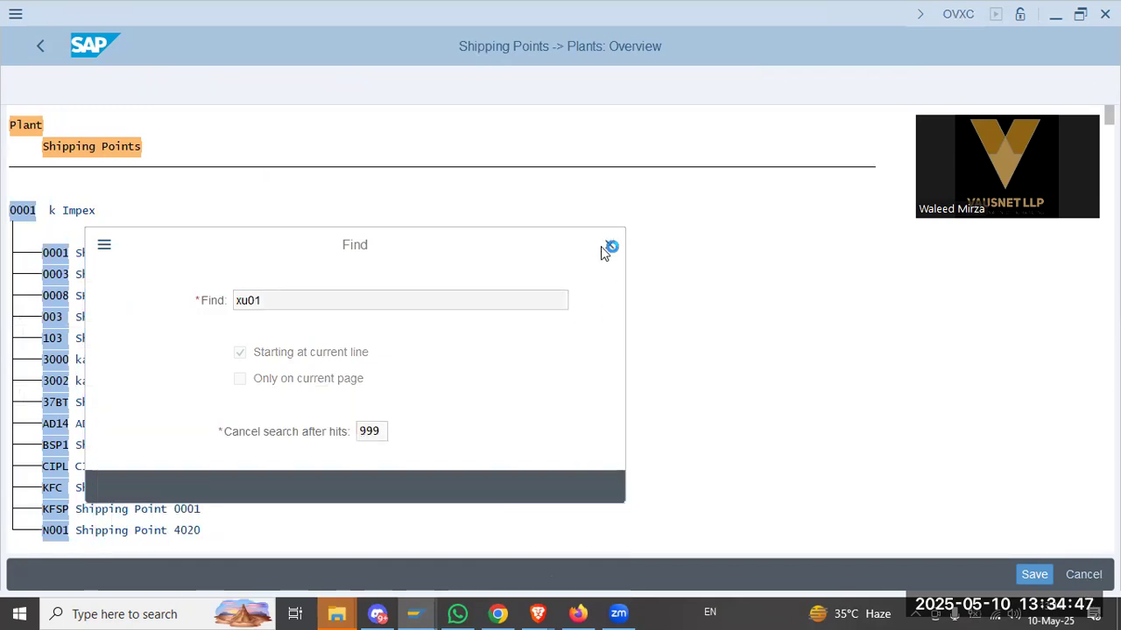
pyautogui.click(300, 354)
pyautogui.click(549, 484)
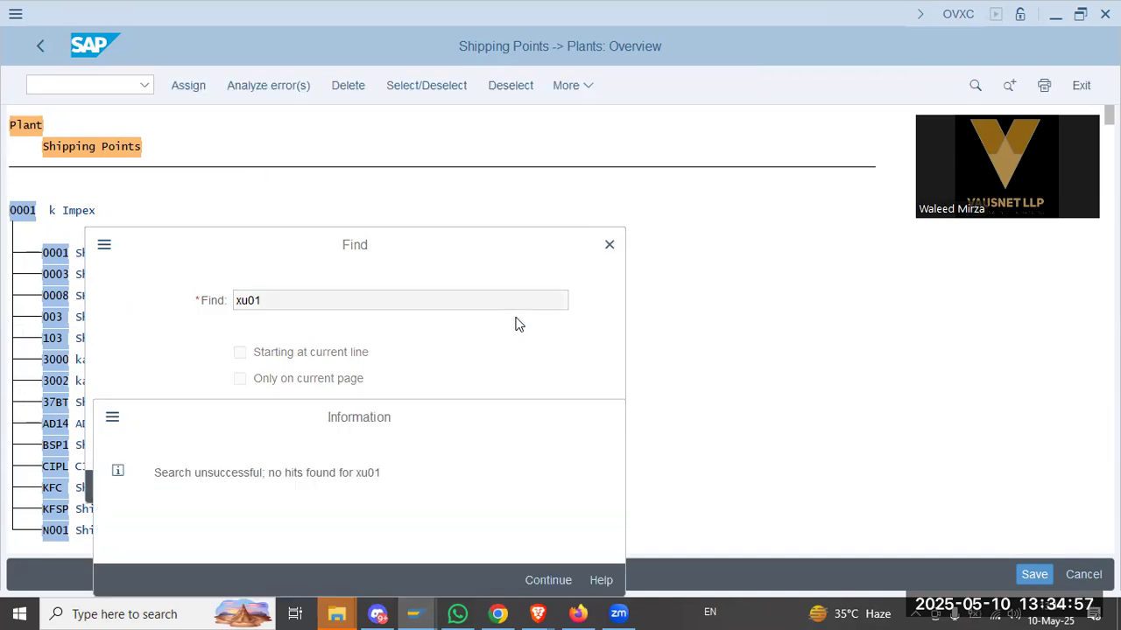
pyautogui.press('Return')
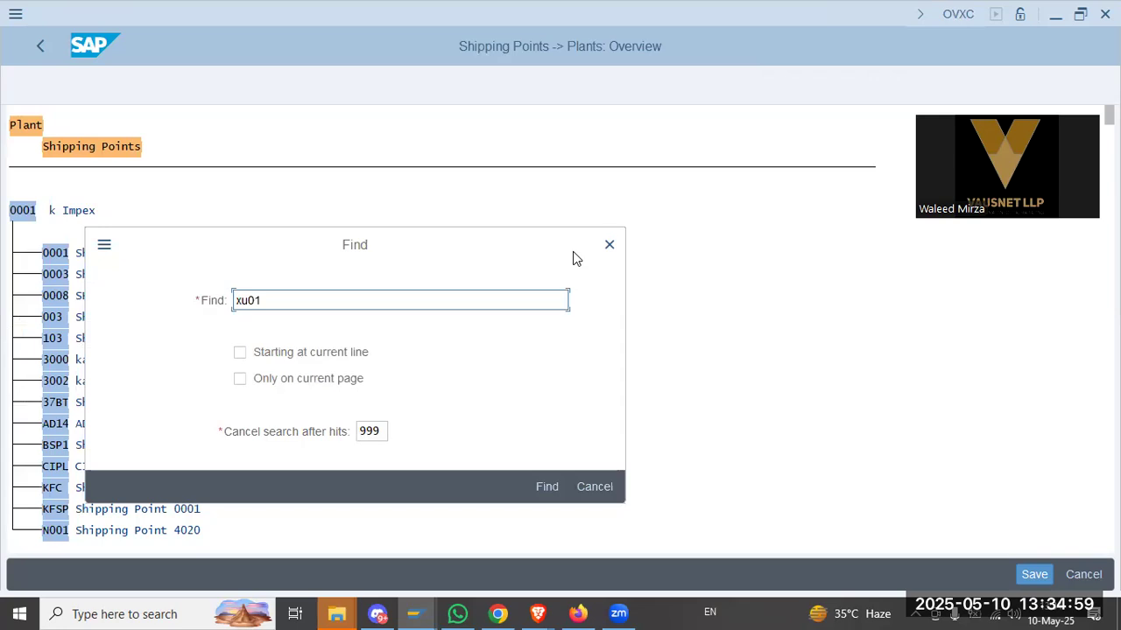
# - Search for 'xylon' instead, then close the no-hits message and the Find dialog
pyautogui.hotkey('ctrl', 'a')
pyautogui.write('xylon')
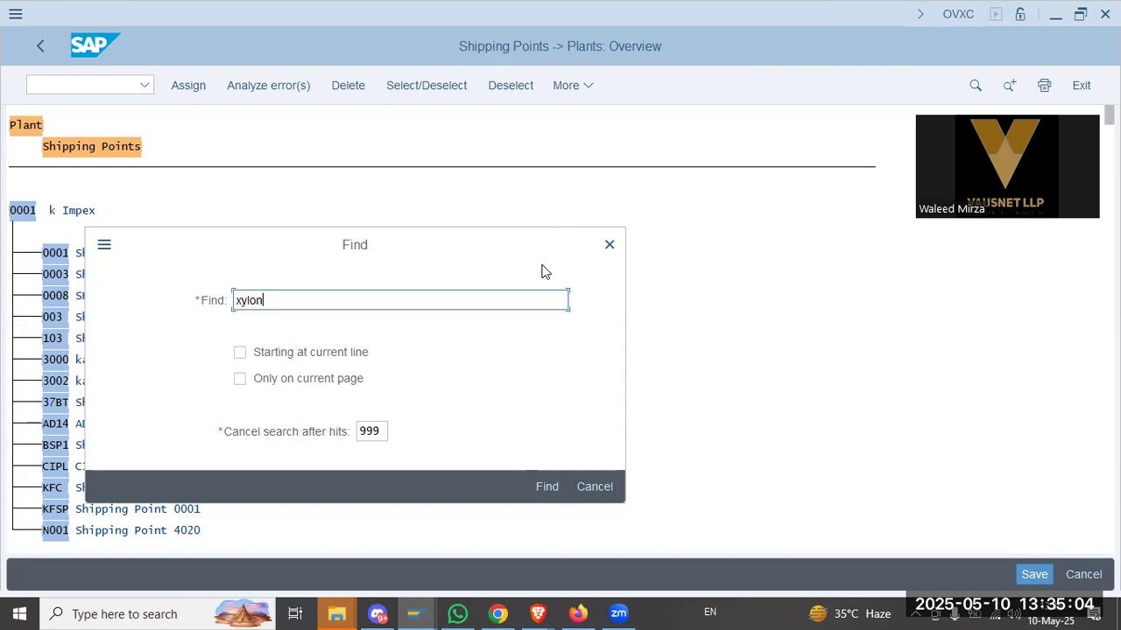
pyautogui.press('Return')
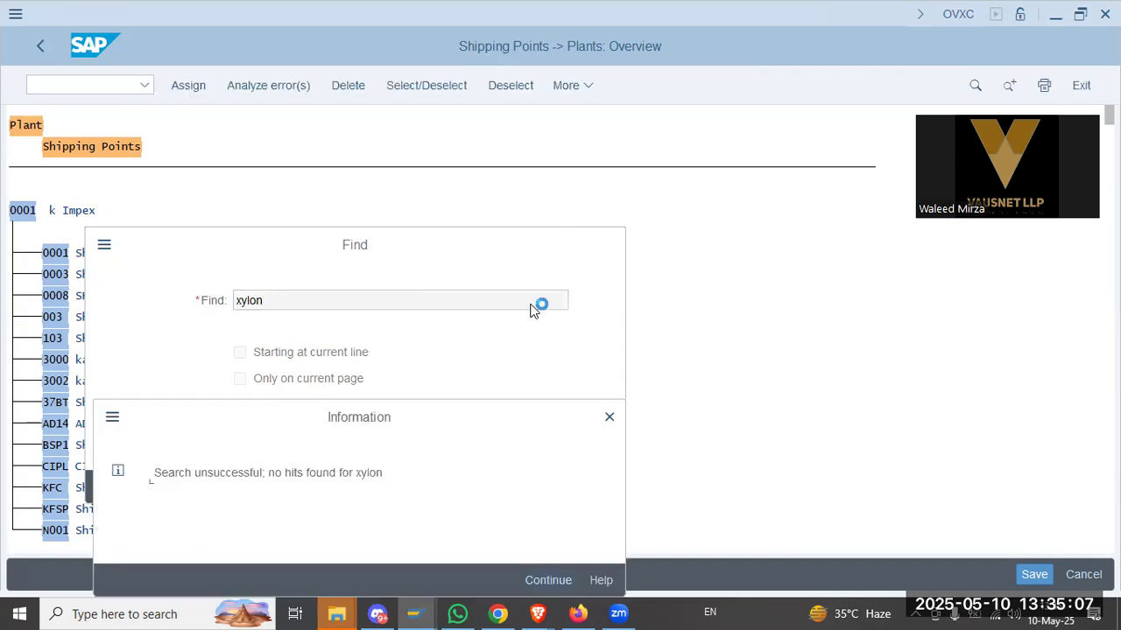
pyautogui.click(610, 249)
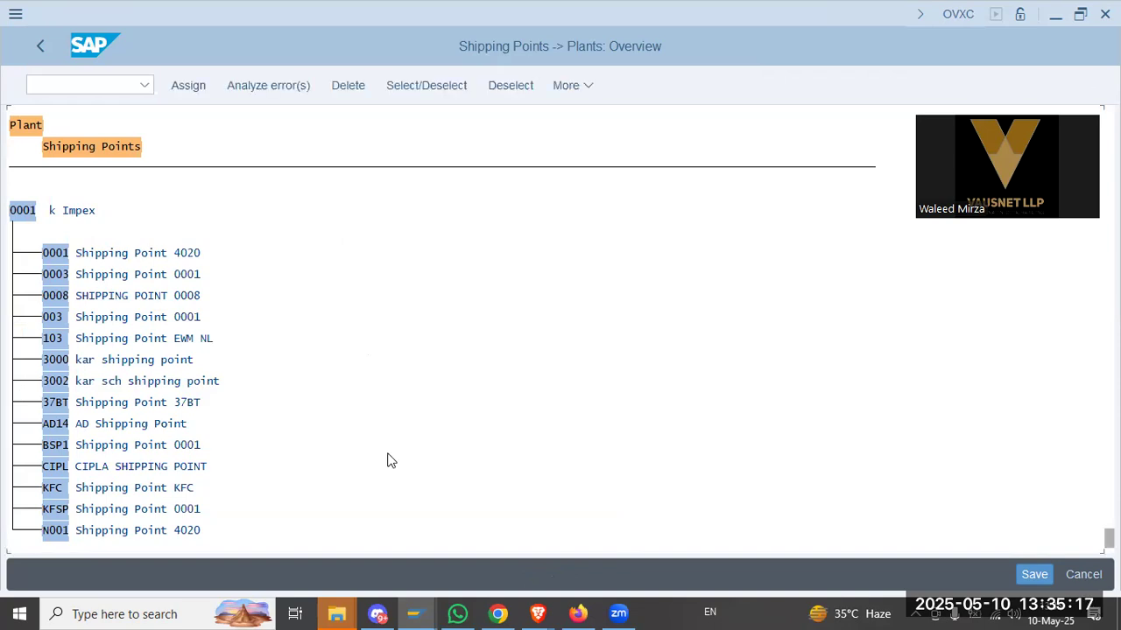
# - Page through the plants and their shipping points, then return to the IMG tree
pyautogui.scroll(-5, 391, 461)
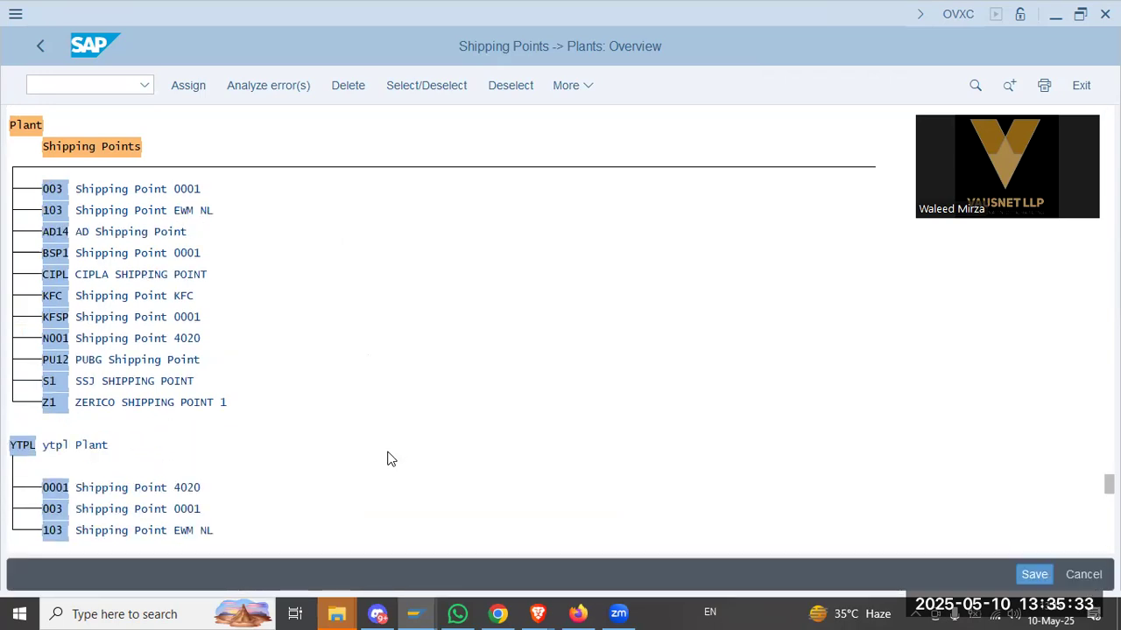
pyautogui.press('pageup')
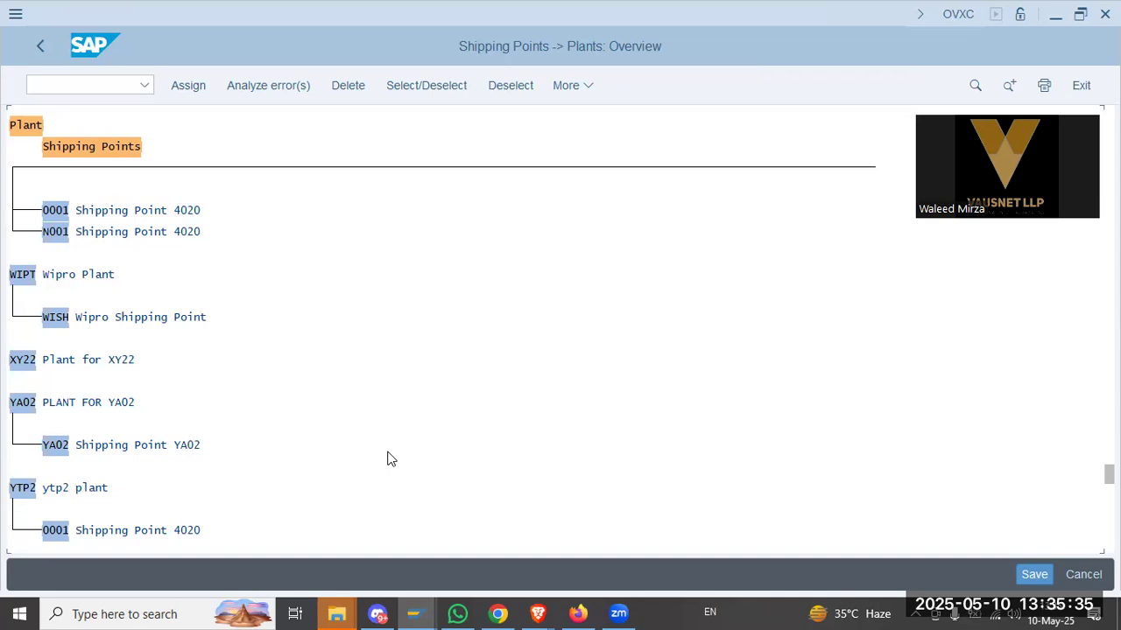
pyautogui.click(59, 360)
pyautogui.click(184, 330)
pyautogui.scroll(5, 168, 339)
pyautogui.hotkey('ctrl', 'f')
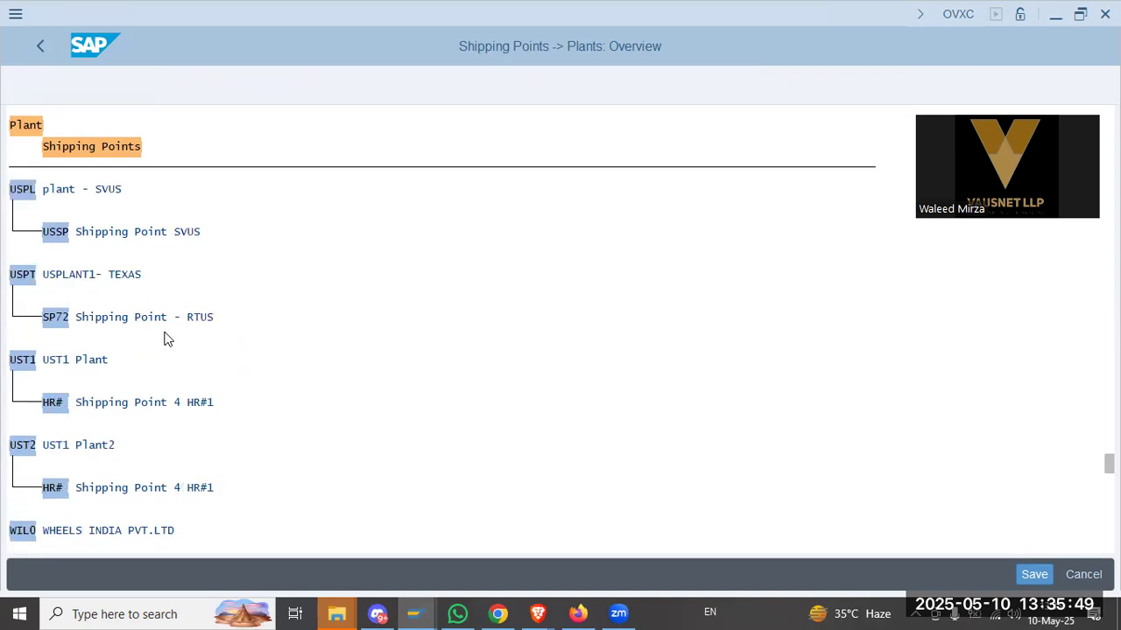
pyautogui.scroll(5, 168, 339)
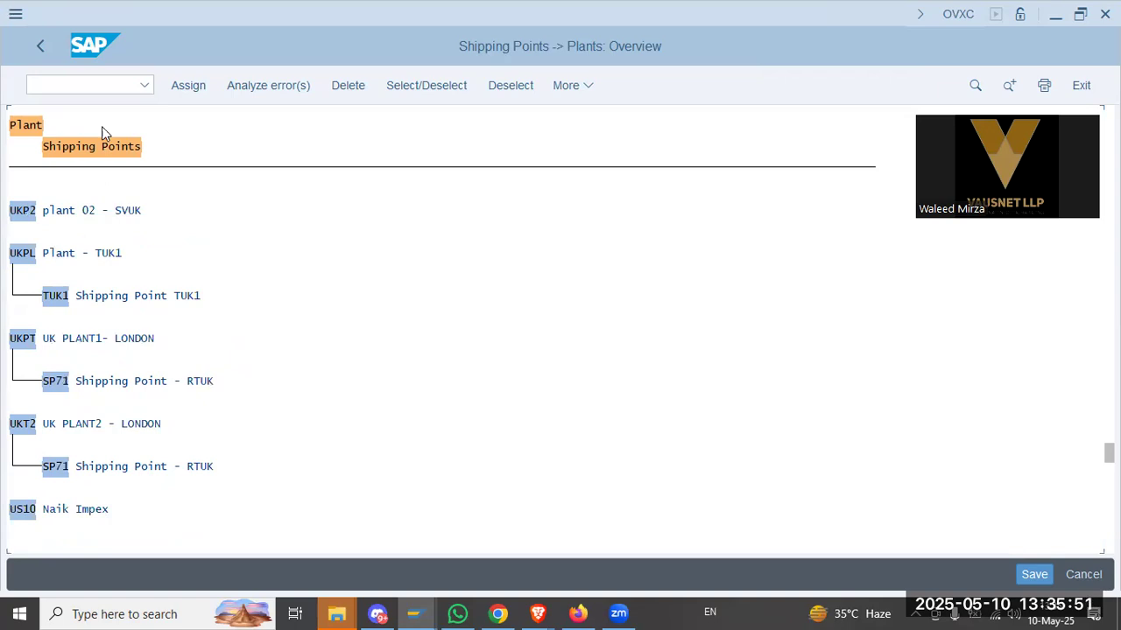
pyautogui.click(41, 47)
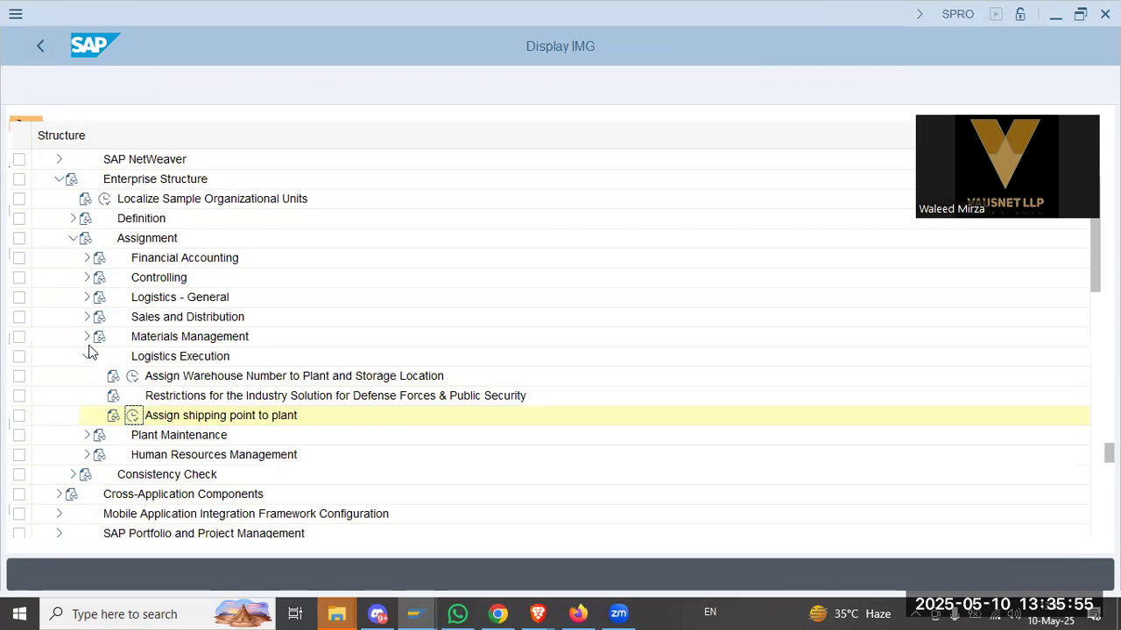
# - Run 'Assign maintenance planning plant to maintenance plant' under the Plant Maintenance assignments
pyautogui.click(87, 357)
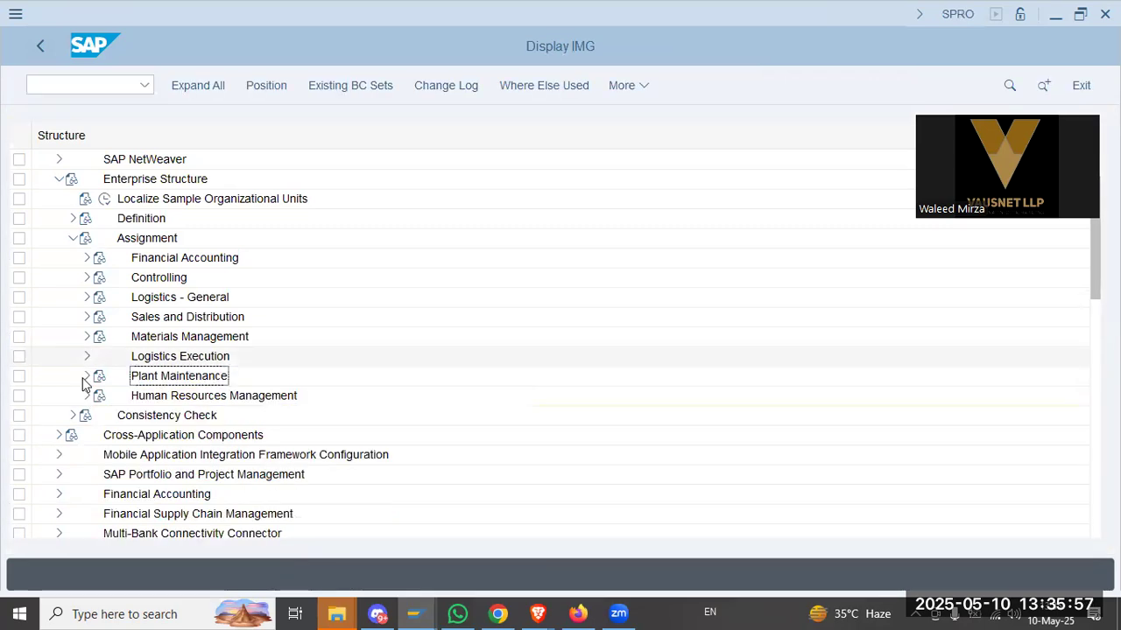
pyautogui.doubleClick(169, 396)
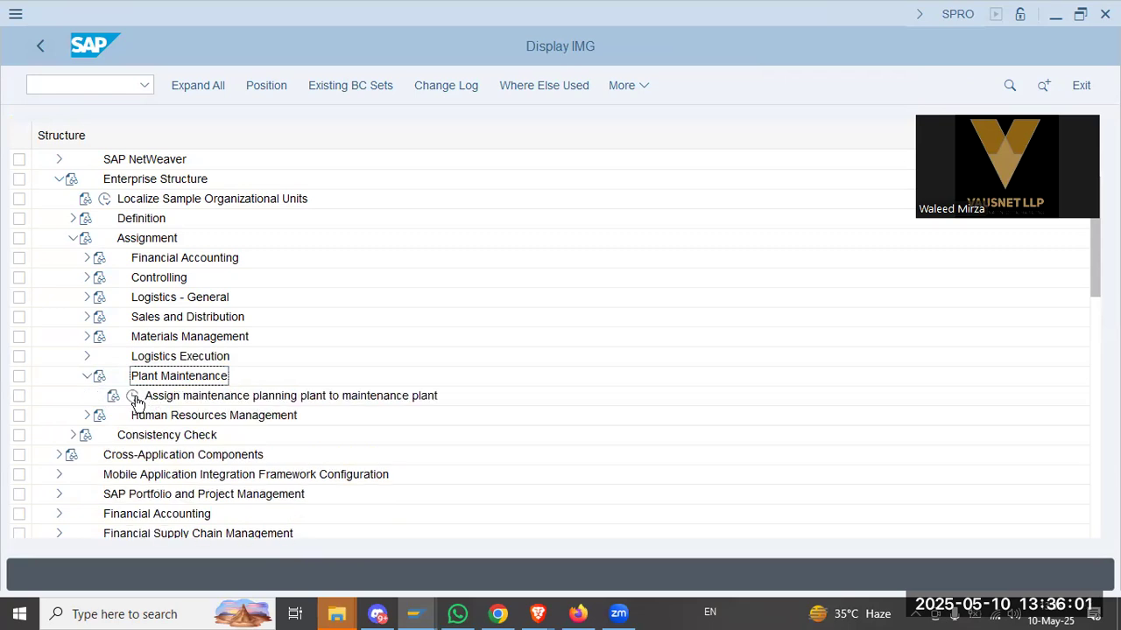
pyautogui.click(133, 396)
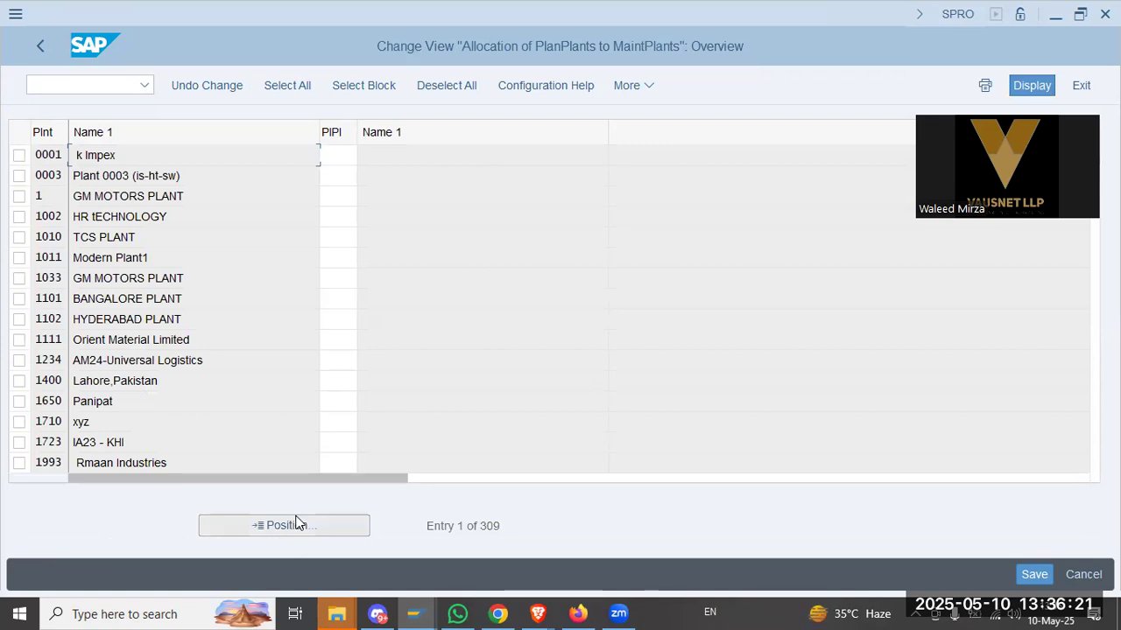
# - Jump to plant XU01 in the table and try XU01 as its planning plant
pyautogui.click(300, 519)
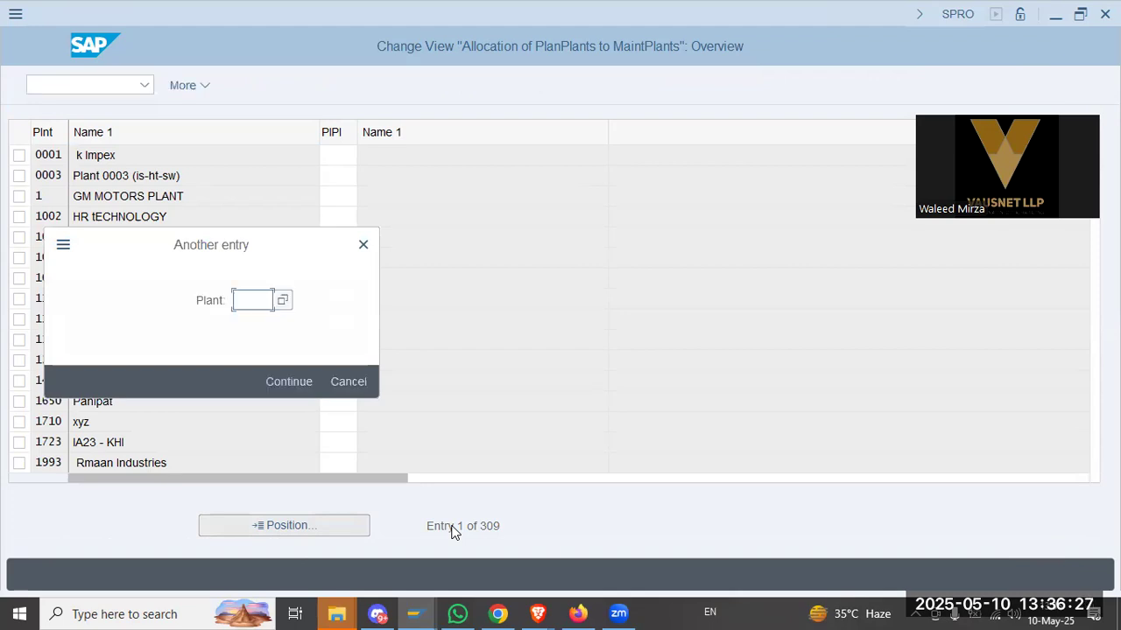
pyautogui.write('xu01')
pyautogui.press('Return')
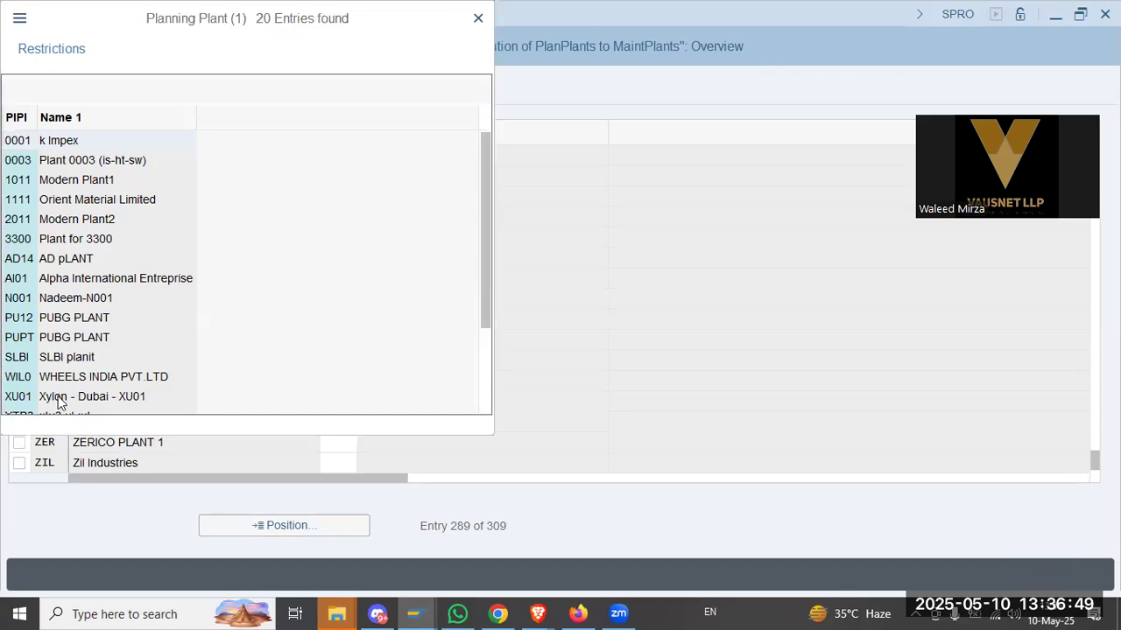
pyautogui.click(112, 398)
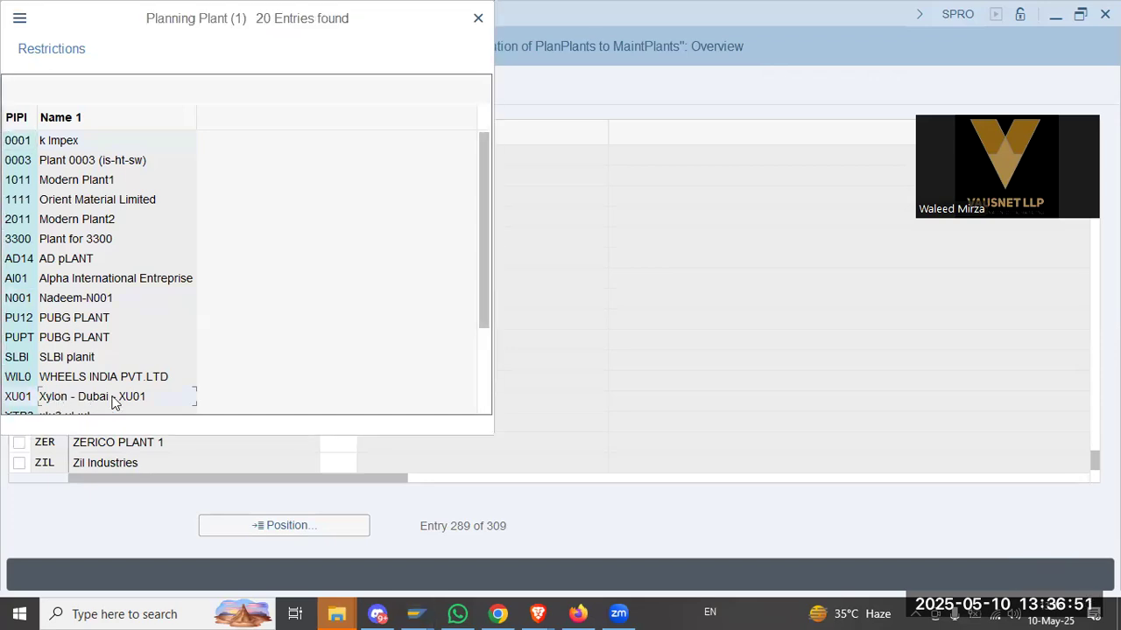
pyautogui.doubleClick(252, 389)
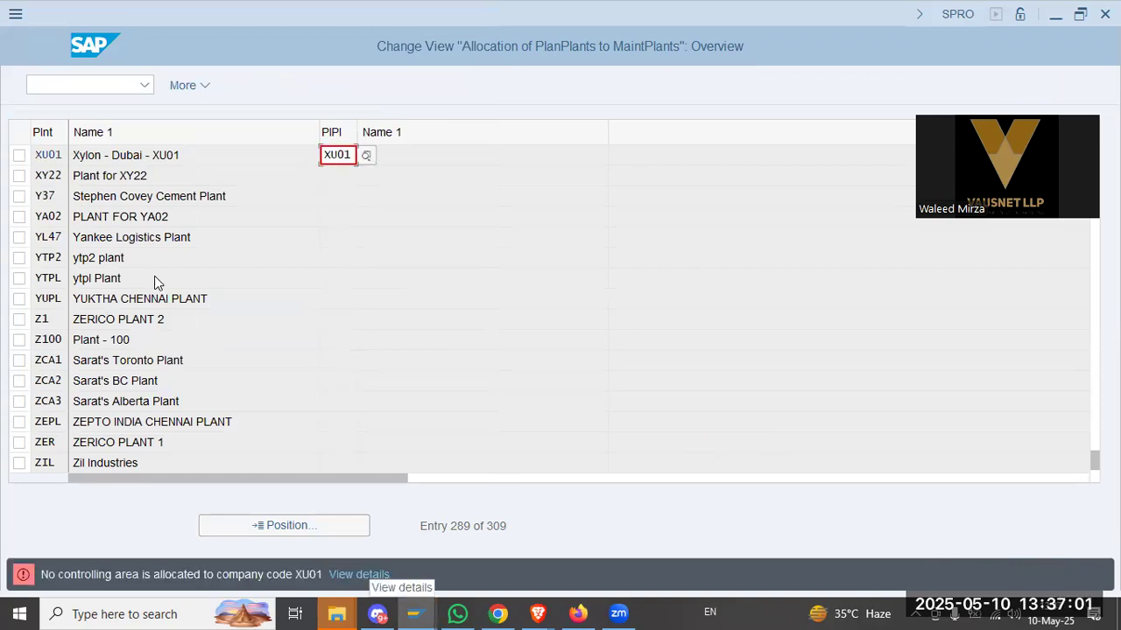
# - Clear XU01's planning plant after the controlling-area error, then list your Transport Organizer change requests
pyautogui.hotkey('ctrl', 'a')
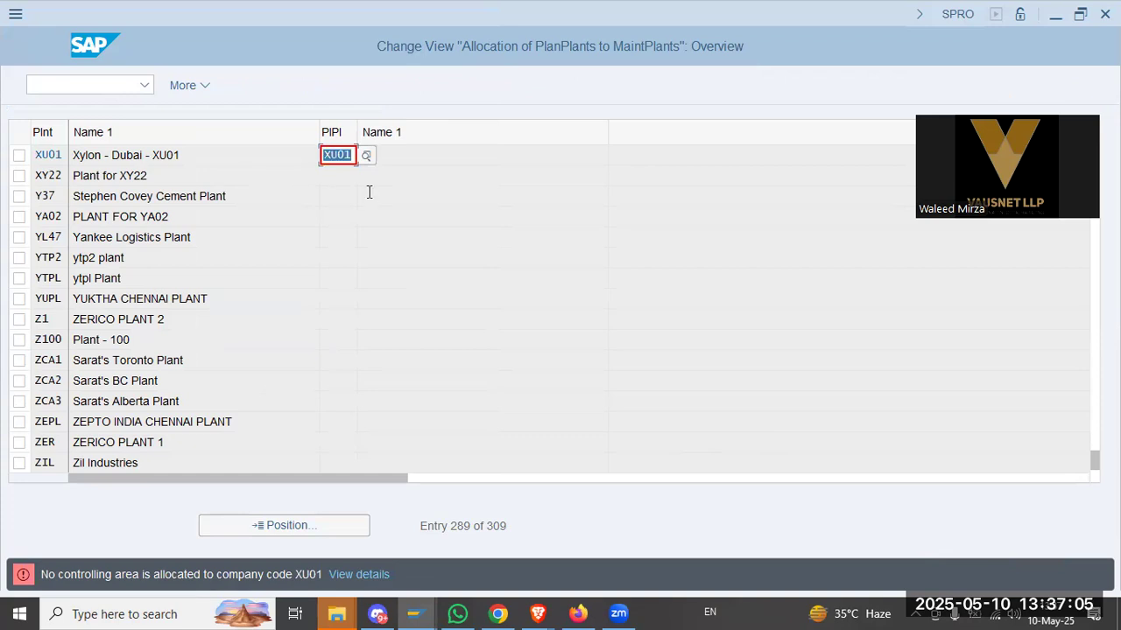
pyautogui.press('BackSpace')
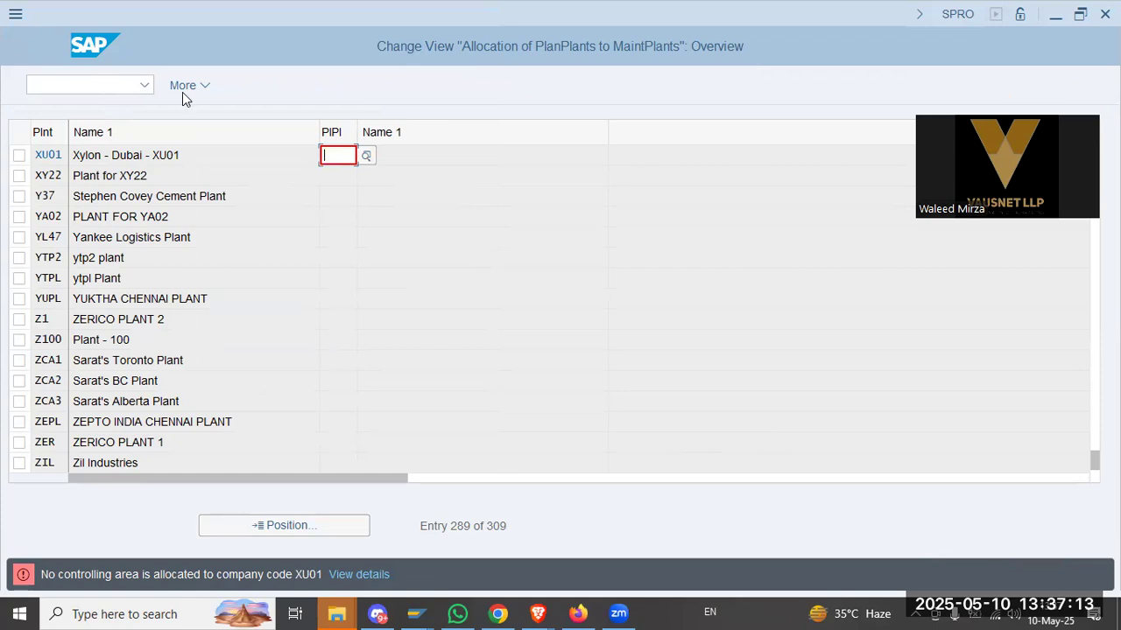
pyautogui.hotkey('alt', 'Tab')
pyautogui.press('Return')
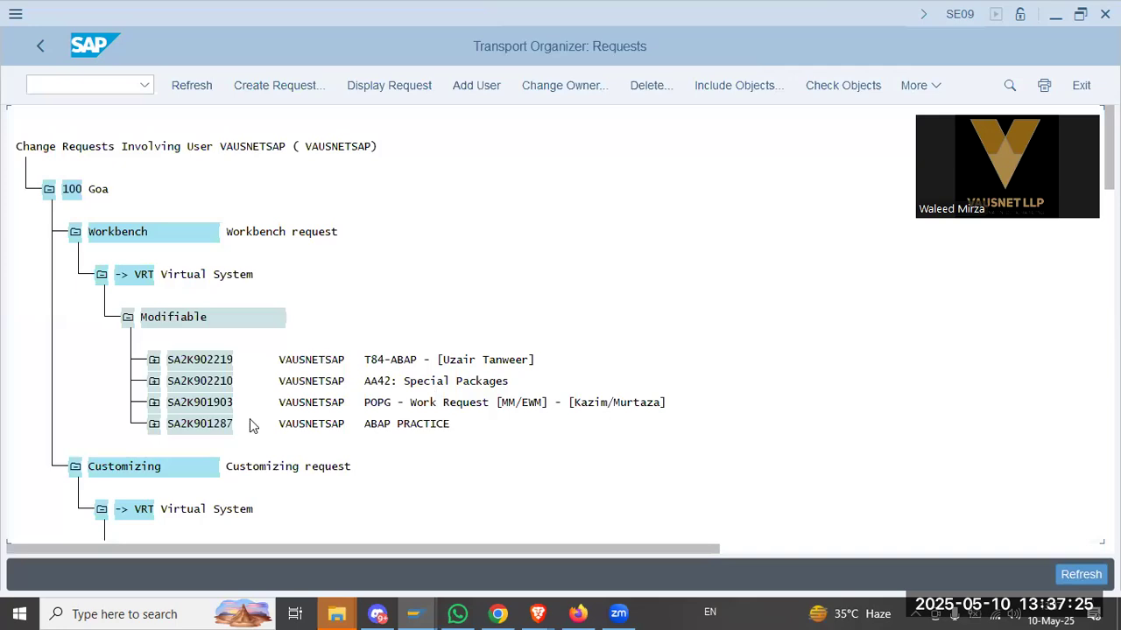
# - Under Customizing > Modifiable, expand request SA2K902239 (SD/MM-XU01-Xylon) to show task SA2K902240
pyautogui.press('F3')
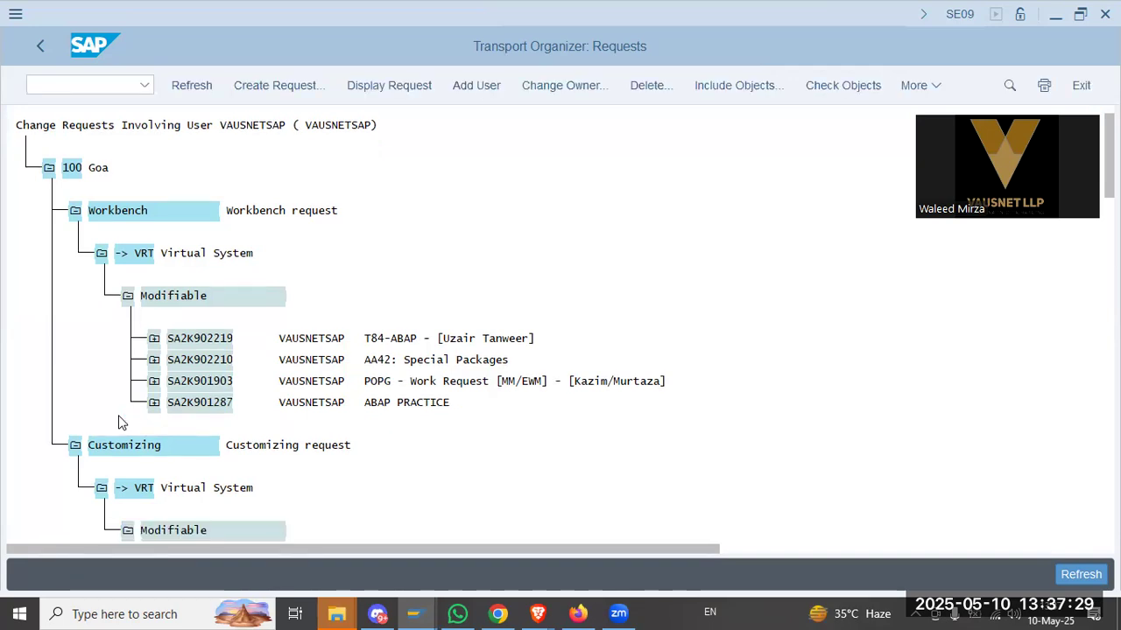
pyautogui.scroll(-1, 120, 422)
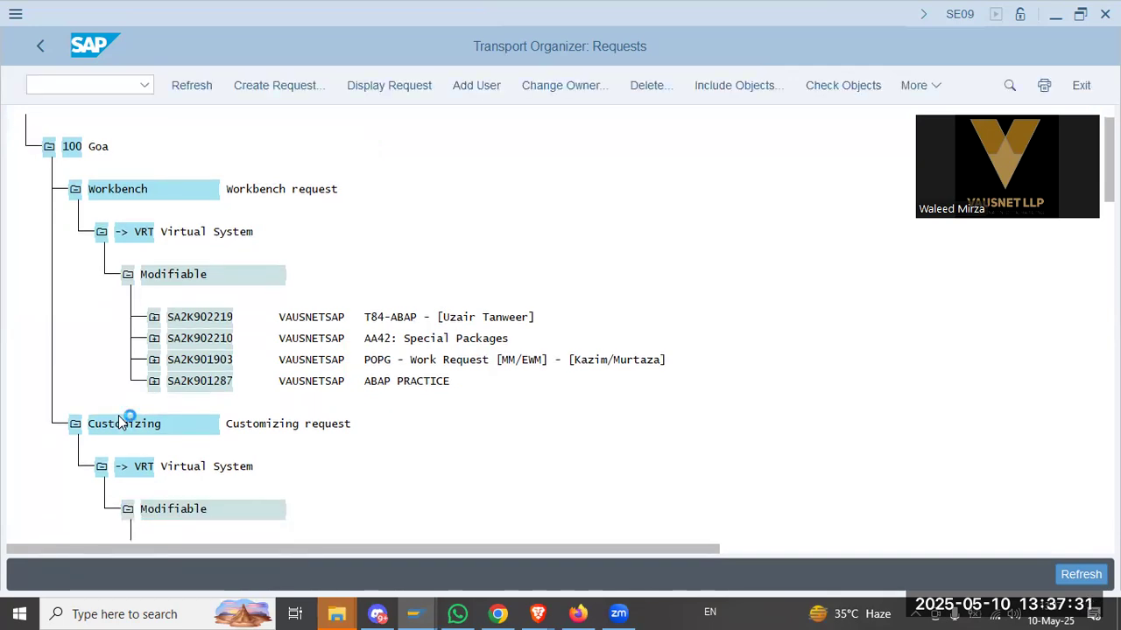
pyautogui.scroll(-1, 120, 422)
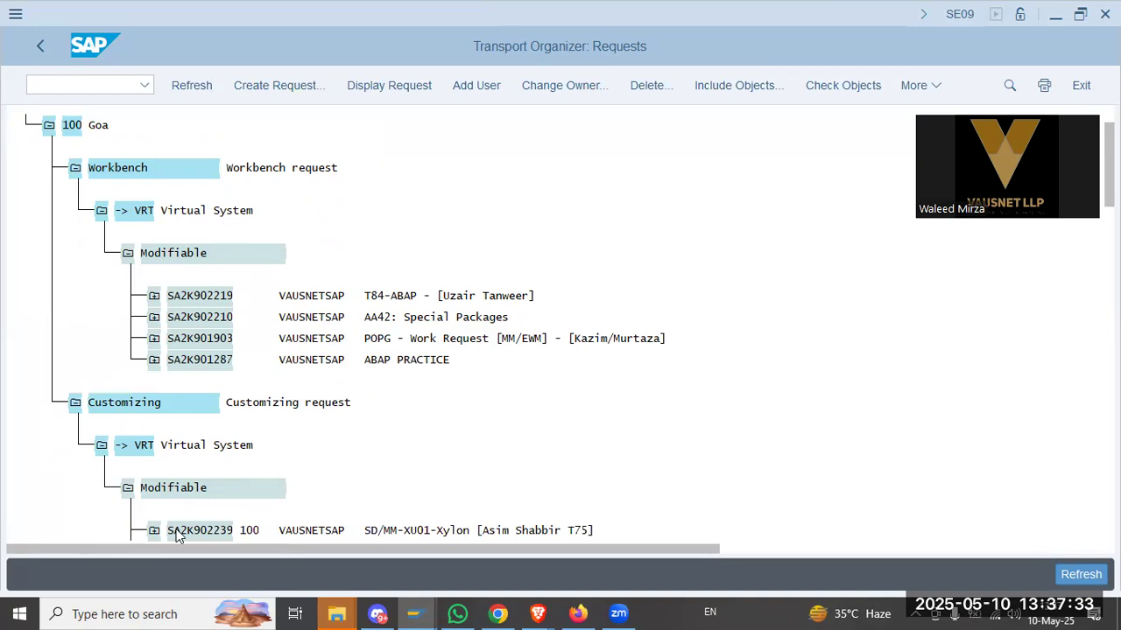
pyautogui.scroll(-1, 175, 536)
pyautogui.scroll(-1, 194, 487)
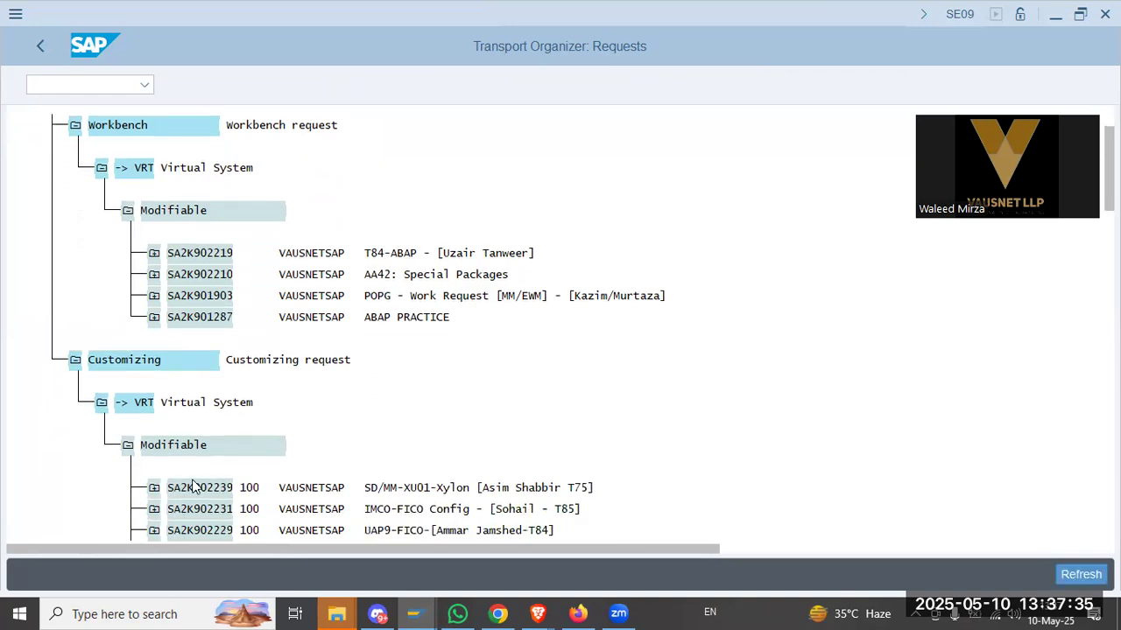
pyautogui.scroll(-3, 162, 435)
pyautogui.click(154, 445)
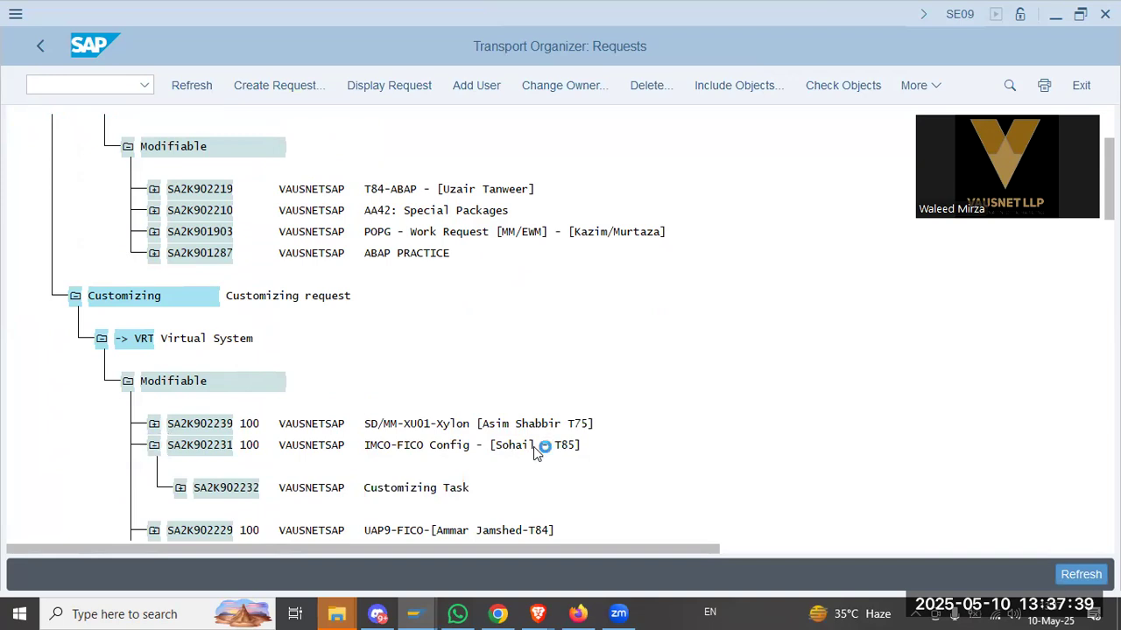
pyautogui.click(154, 424)
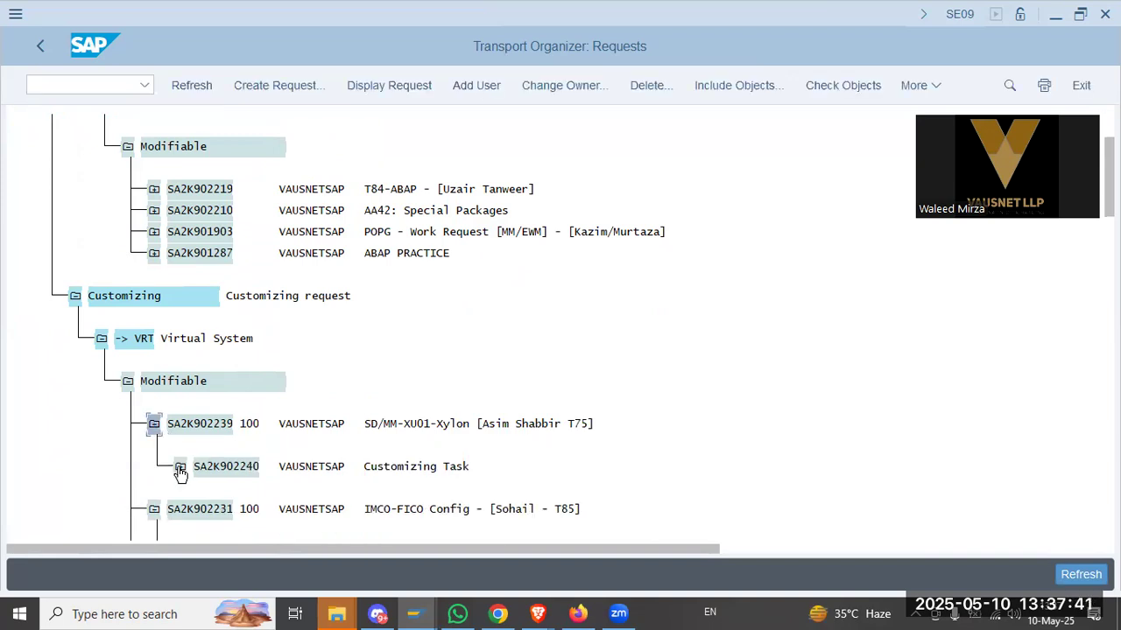